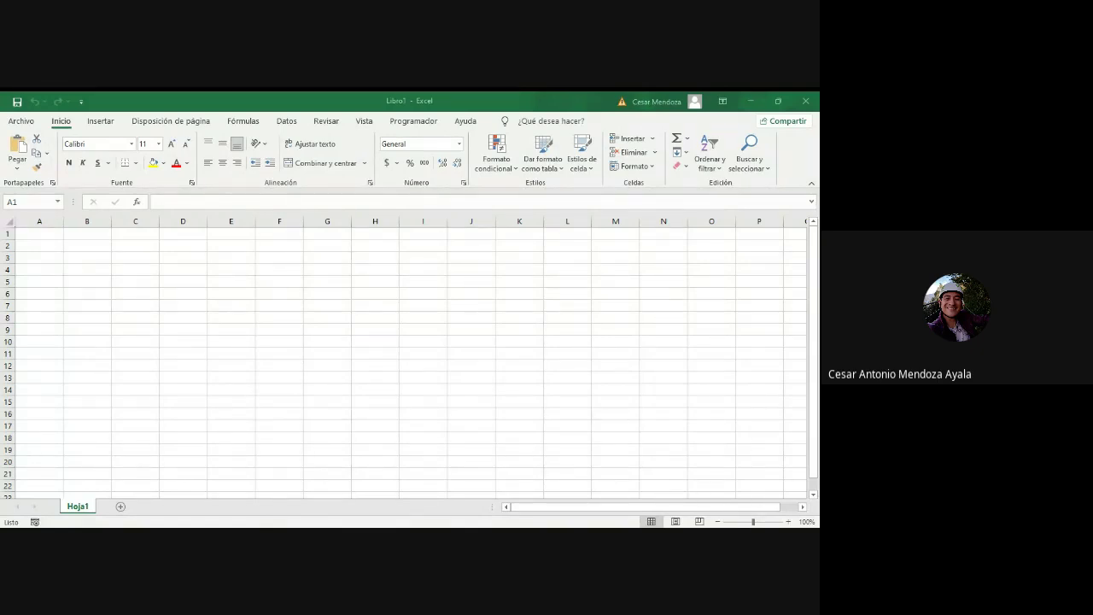
Step: Preview the blank workbook in Page Layout and Page Break views and the File page, then return to Normal view
left_click(398, 511)
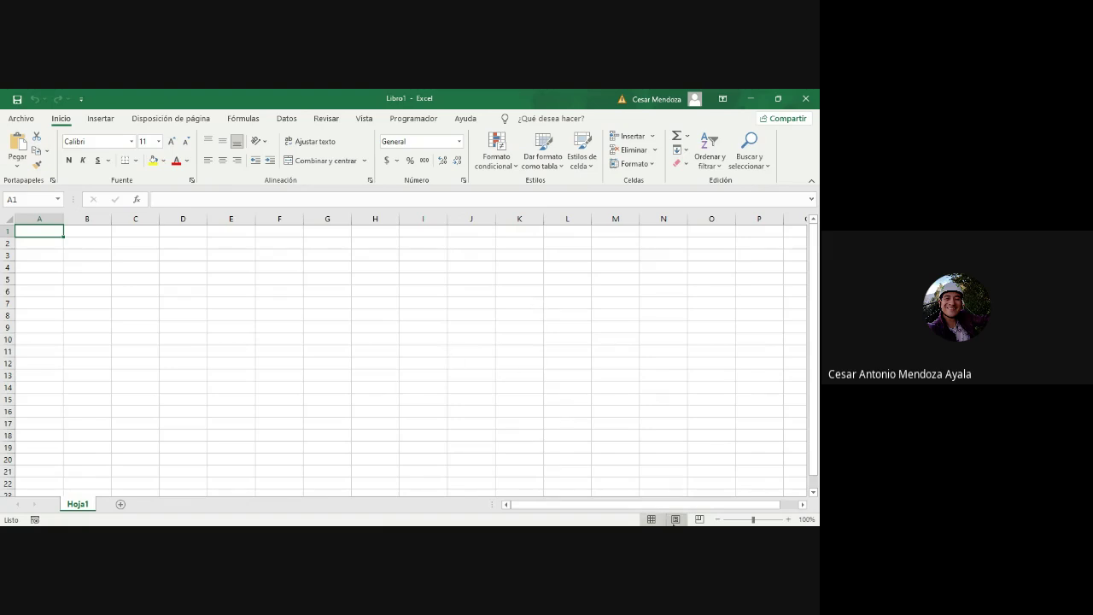
left_click(675, 519)
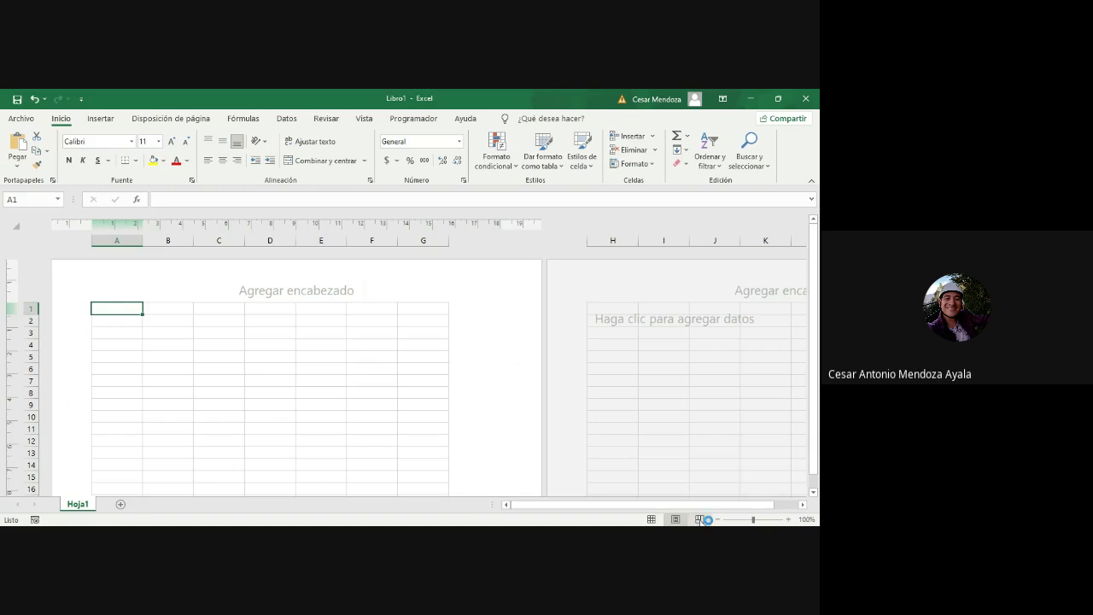
left_click(700, 519)
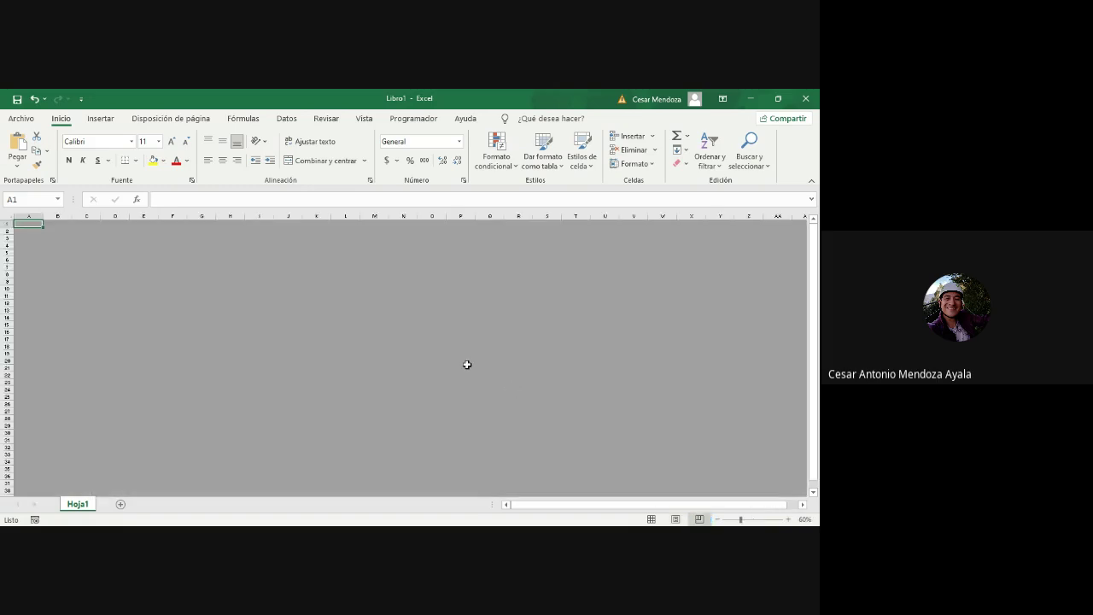
left_click(652, 519)
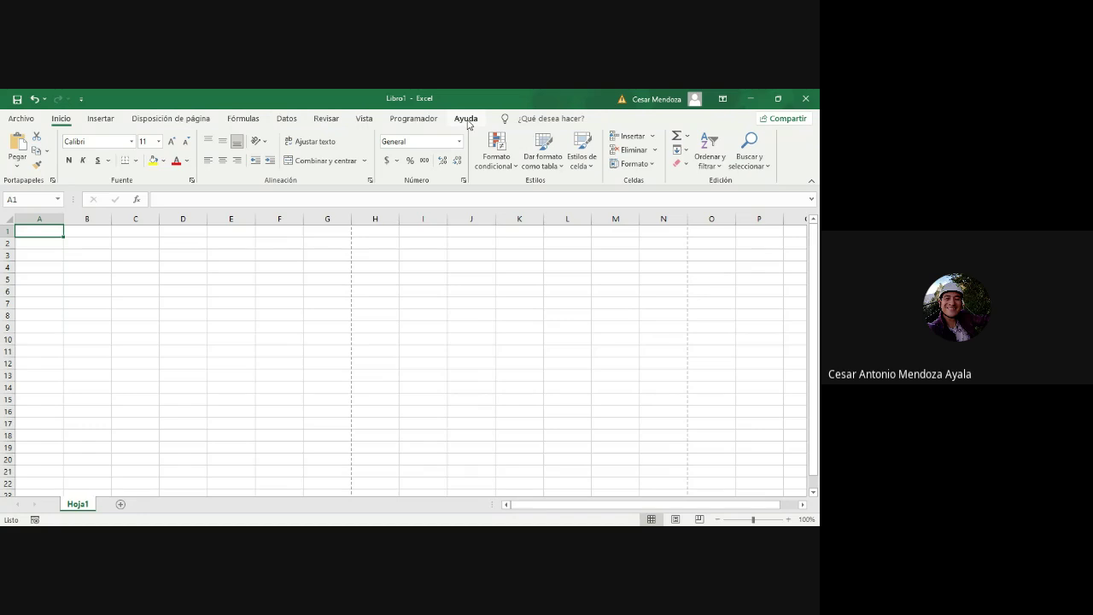
left_click(21, 118)
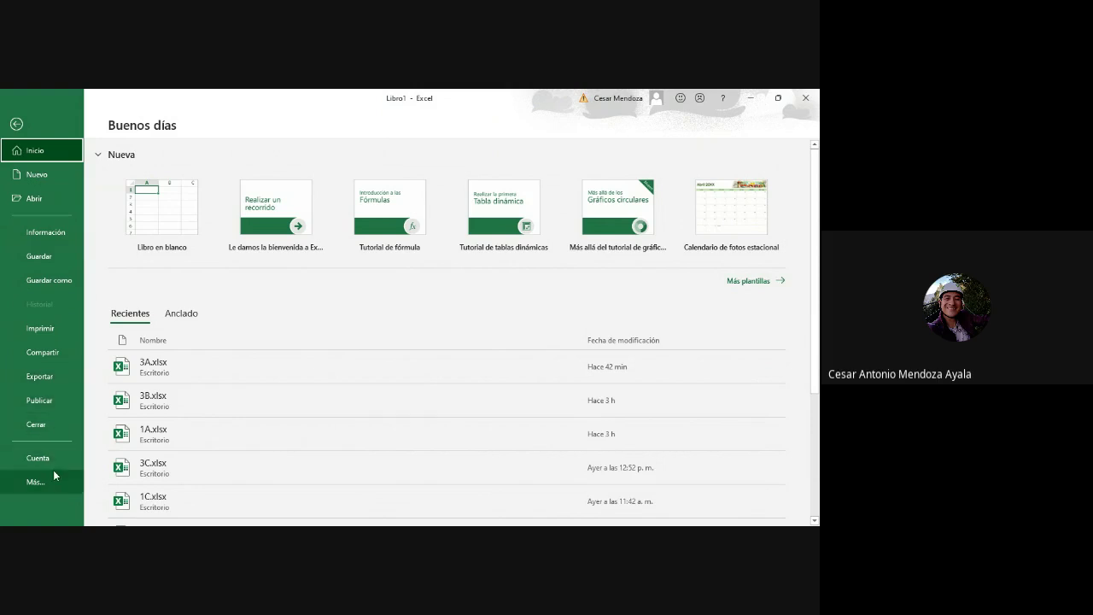
left_click(18, 123)
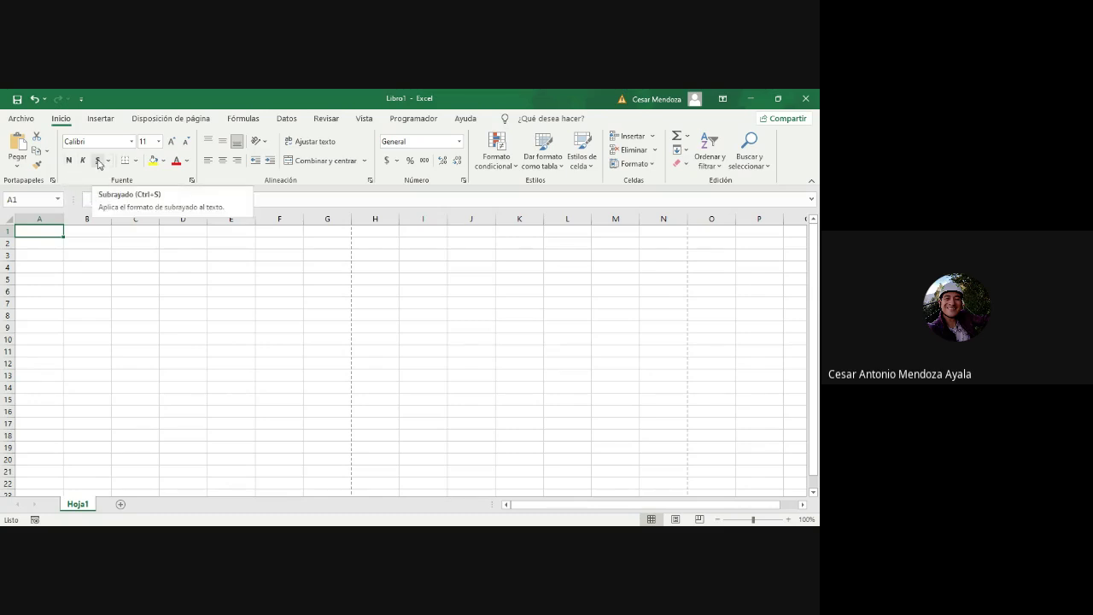
Step: Browse the font list without changing the font
left_click(131, 142)
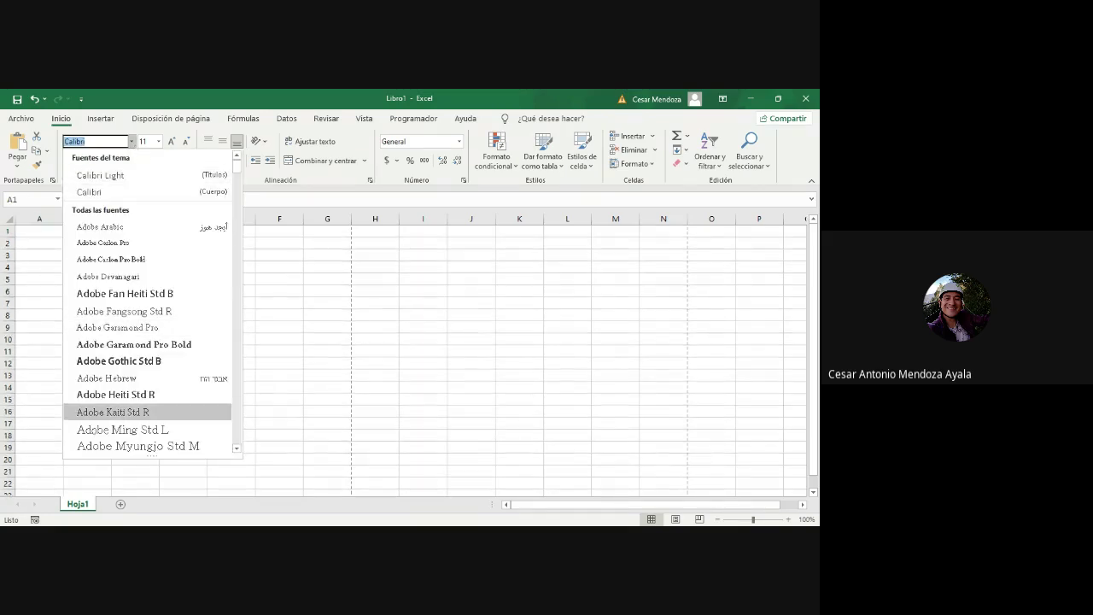
scroll(111, 412, "down", 3)
scroll(111, 412, "down", 9)
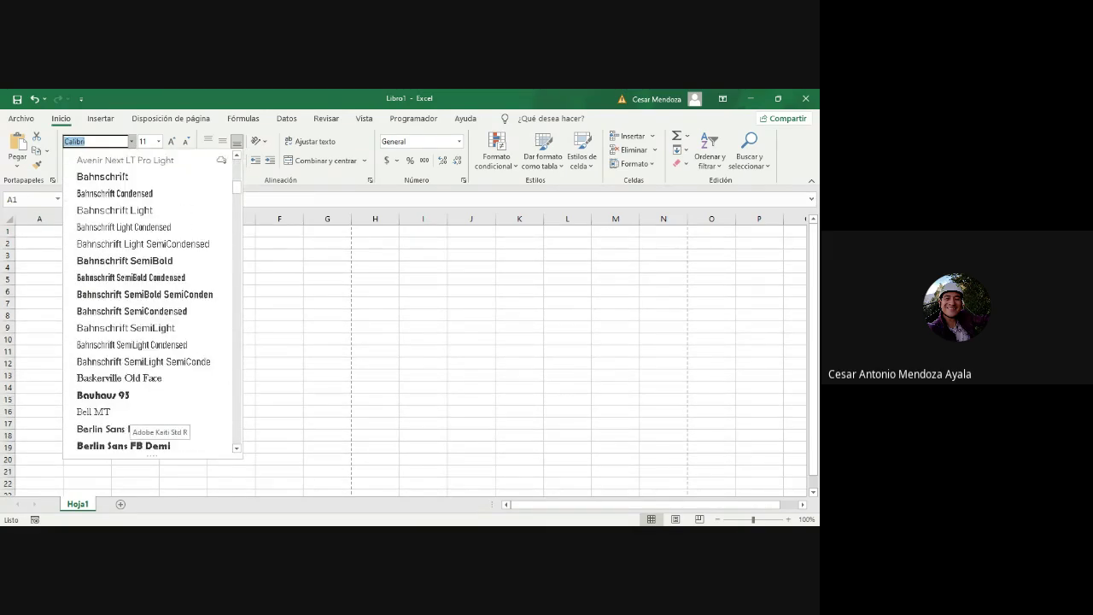
scroll(111, 412, "down", 4)
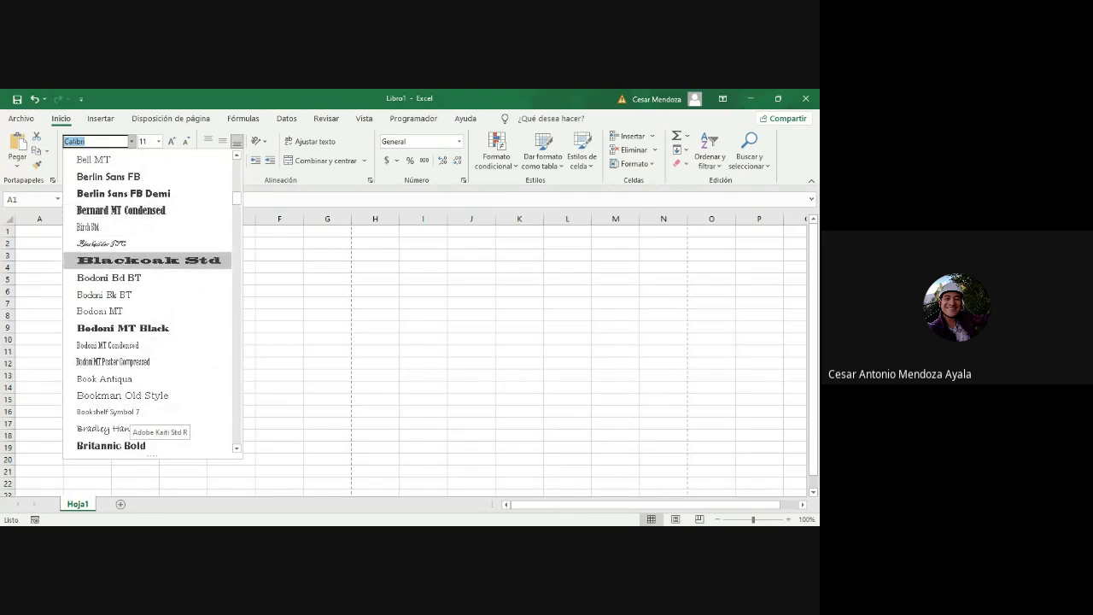
left_click(156, 143)
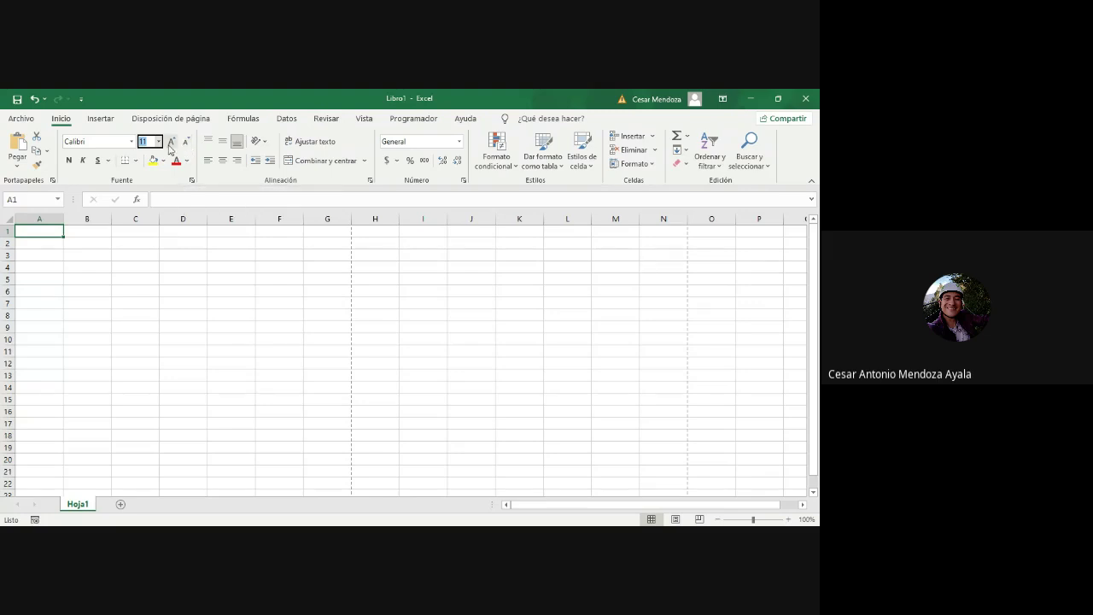
Step: Type the first name into B3 and enlarge its text several sizes
left_click(109, 255)
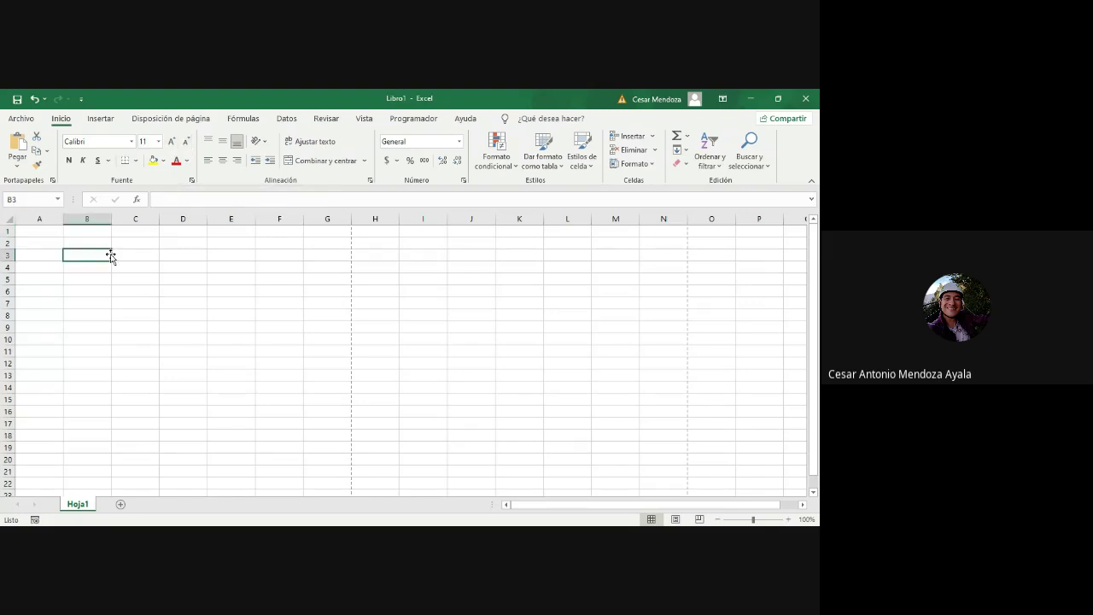
type("CESAR")
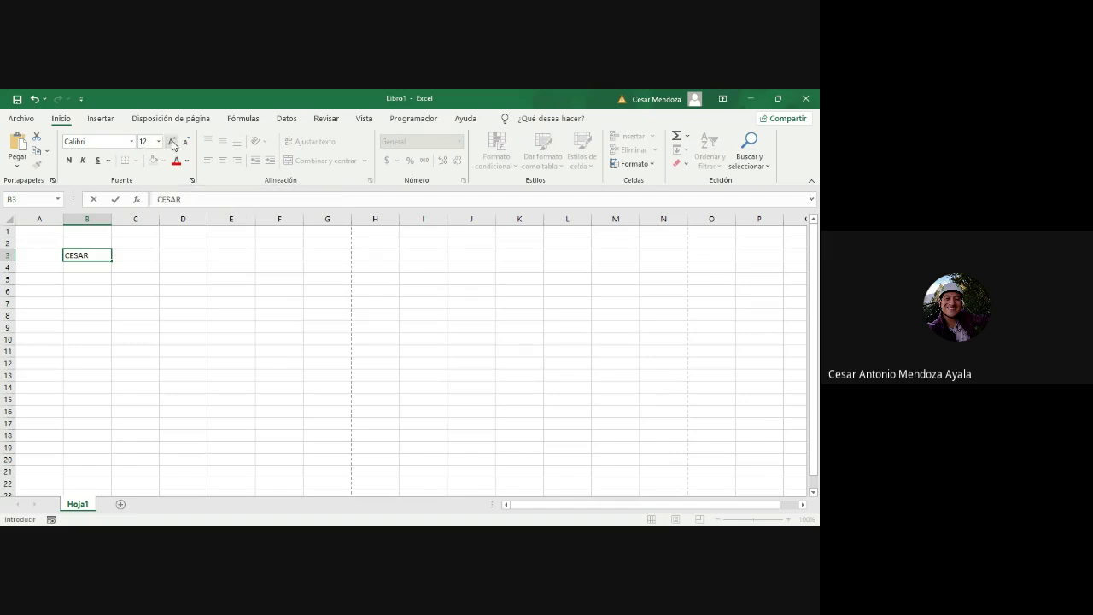
left_click(171, 142)
left_click(172, 142)
left_click(171, 142)
left_click_drag(96, 254, 62, 254)
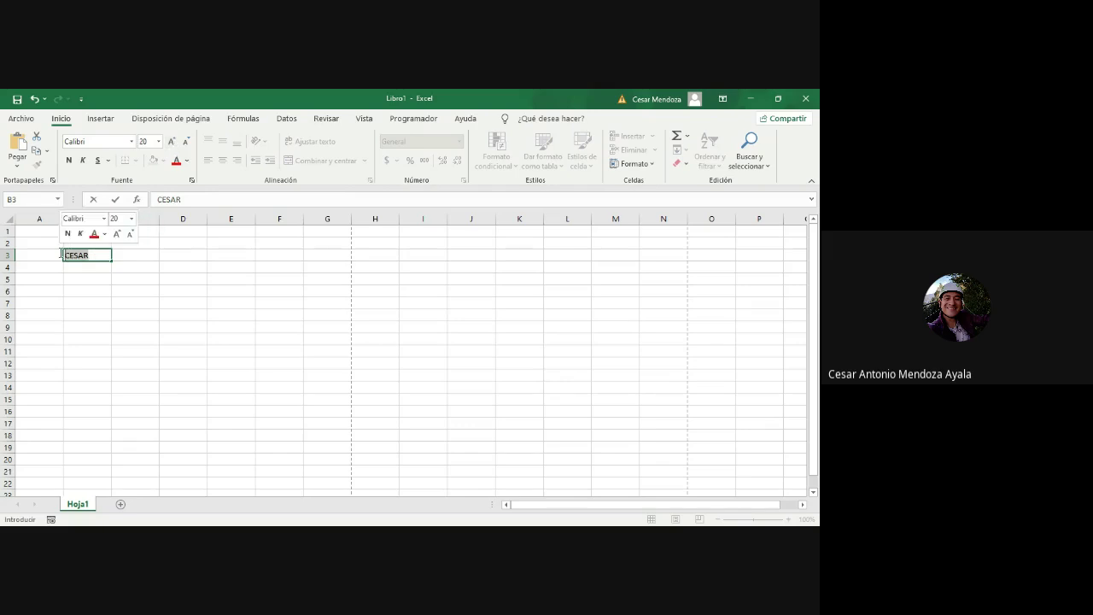
left_click(172, 142)
left_click(172, 143)
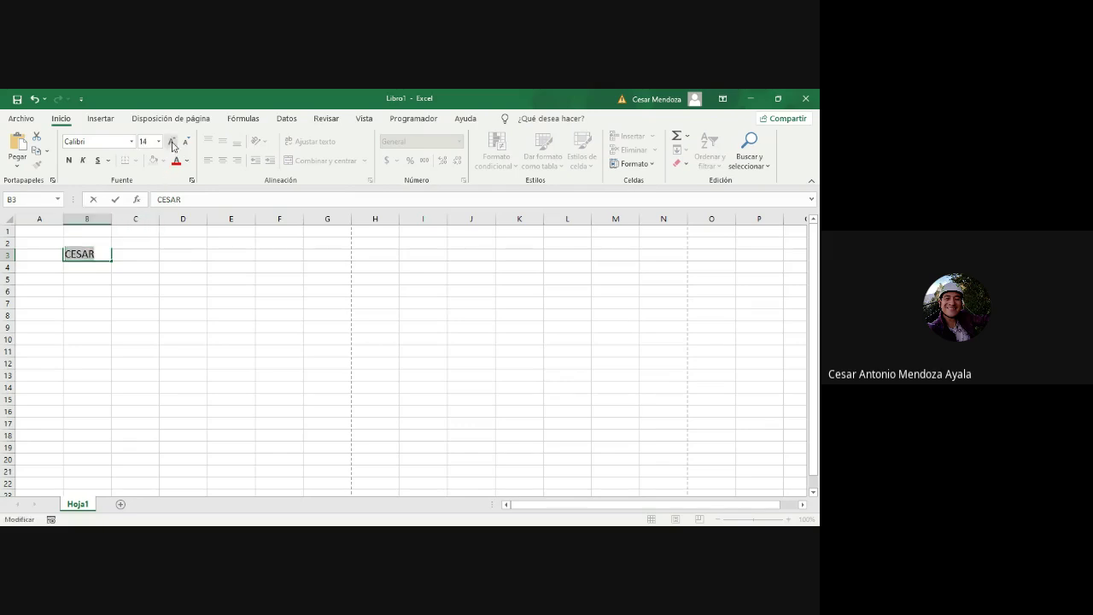
left_click(172, 143)
left_click(172, 142)
left_click(172, 142)
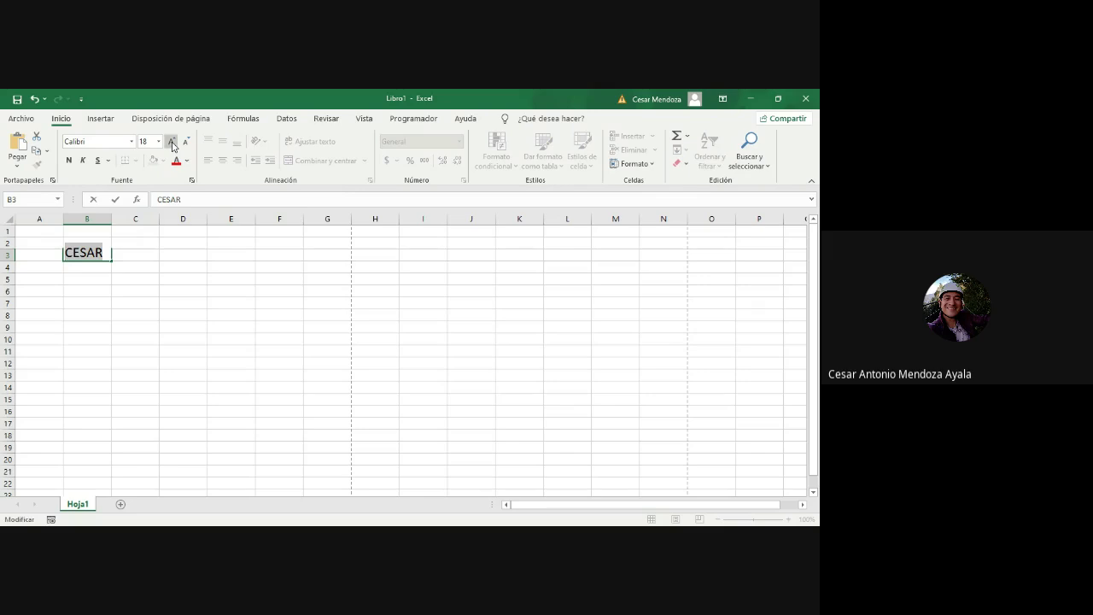
left_click(171, 142)
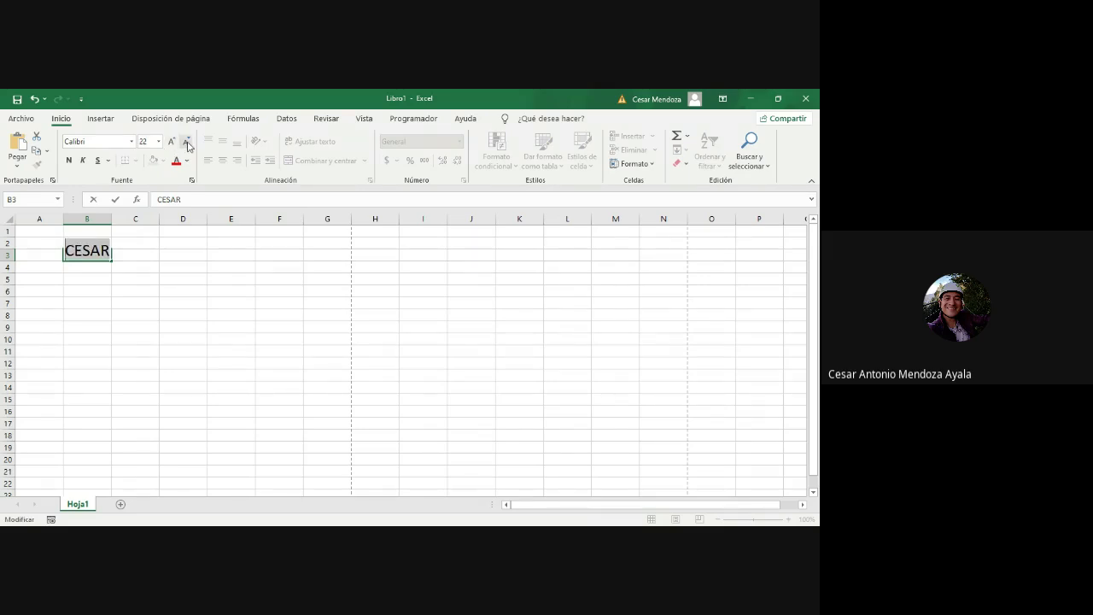
Step: Shrink the B3 text back to size 14, then discard the unfinished entry
left_click(187, 143)
left_click(187, 143)
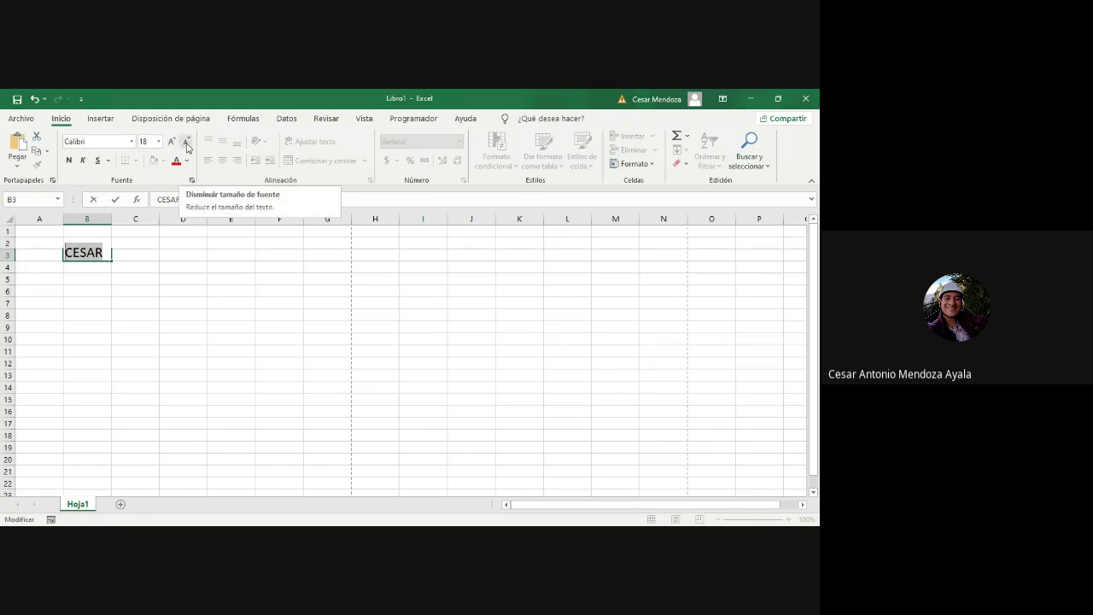
left_click(172, 144)
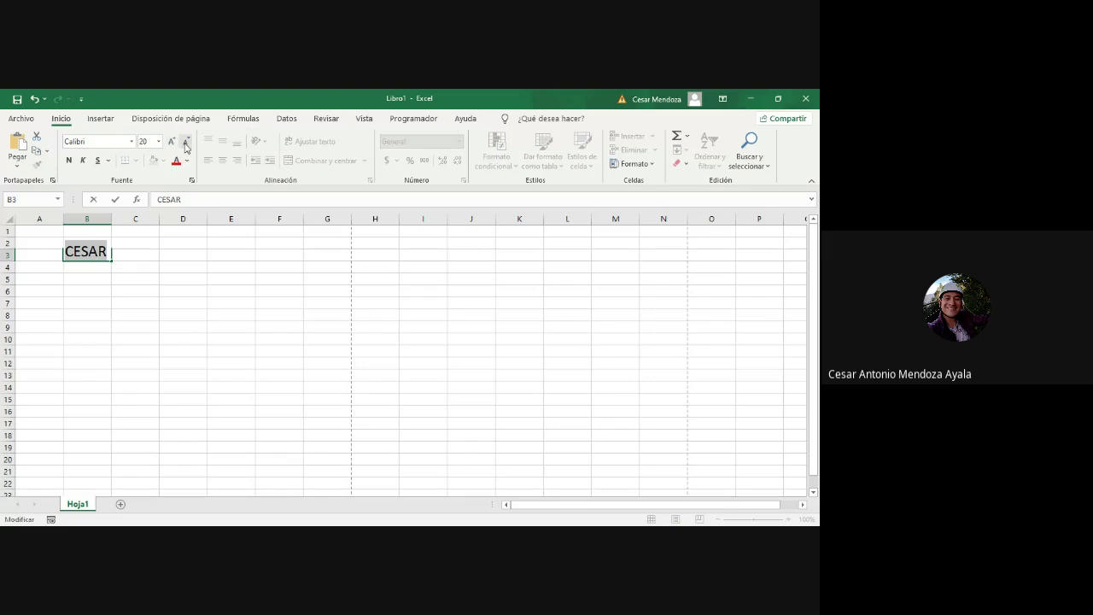
left_click(185, 142)
left_click(186, 142)
left_click(185, 141)
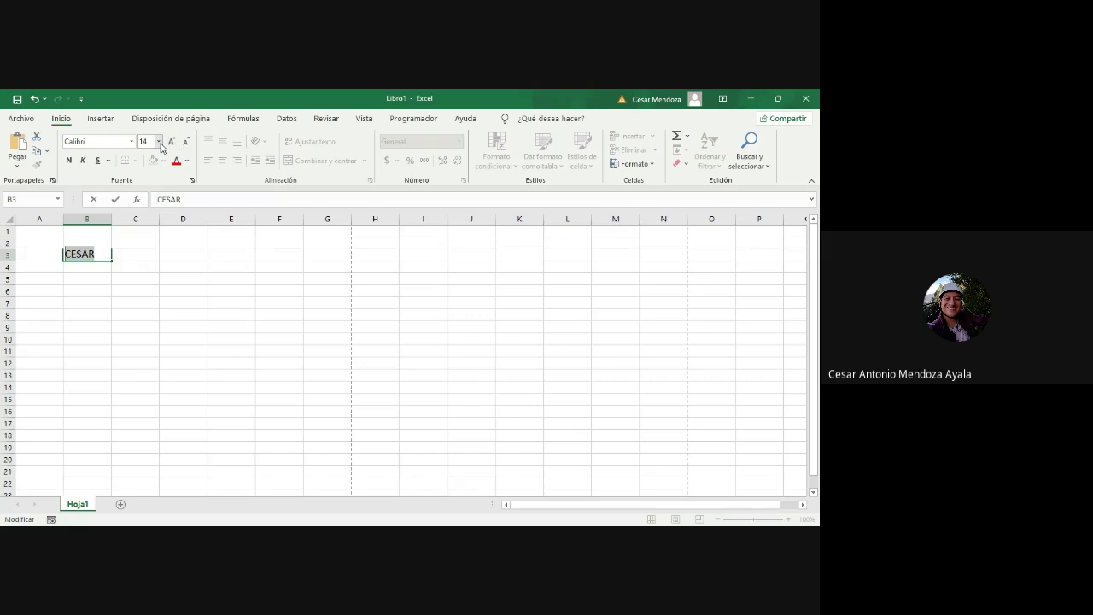
left_click(159, 142)
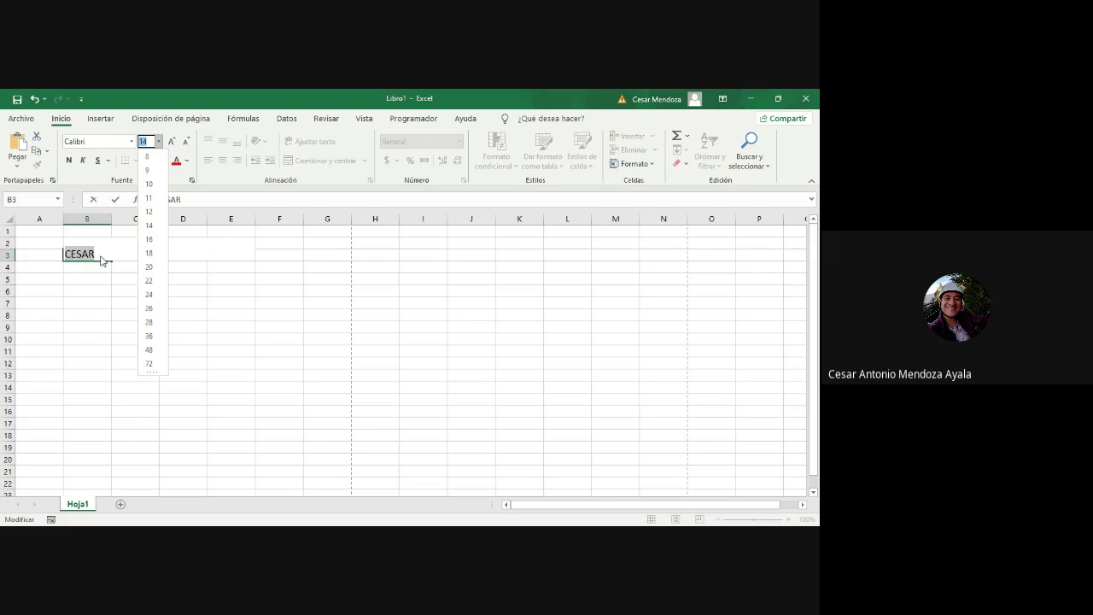
left_click(194, 304)
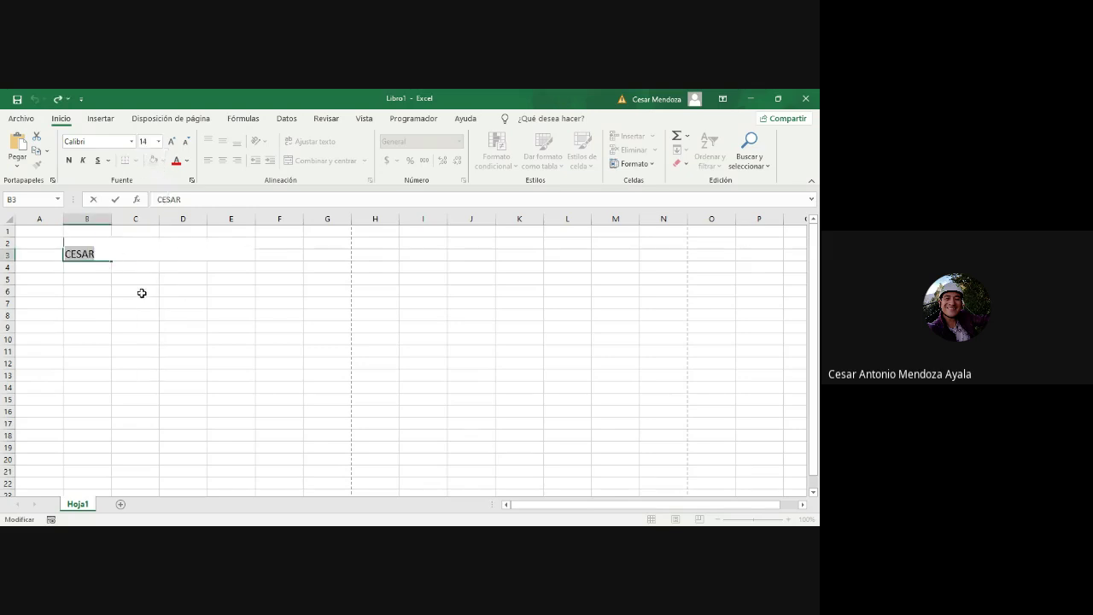
key("Escape")
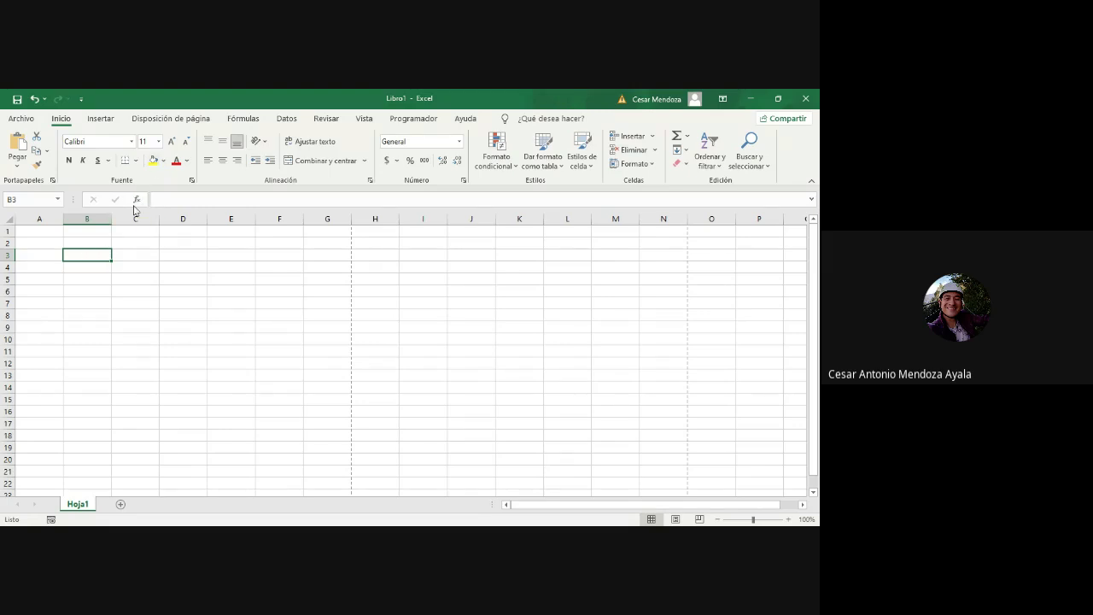
Step: Fill B3 yellow, enter the first name there, and set font size 8
left_click(154, 162)
type("CESAR")
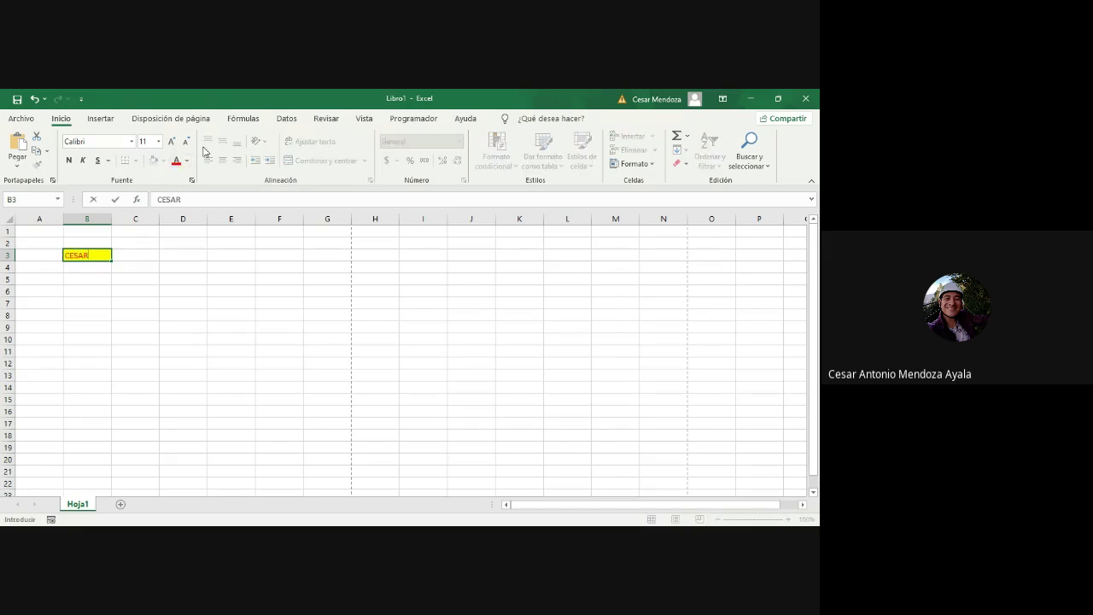
left_click(217, 291)
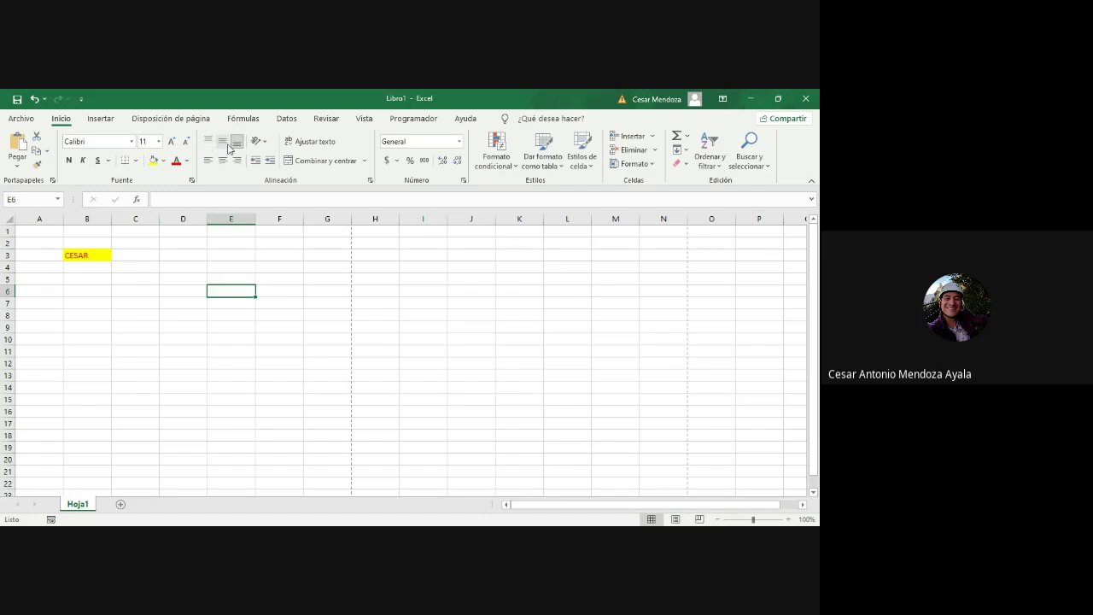
left_click(158, 142)
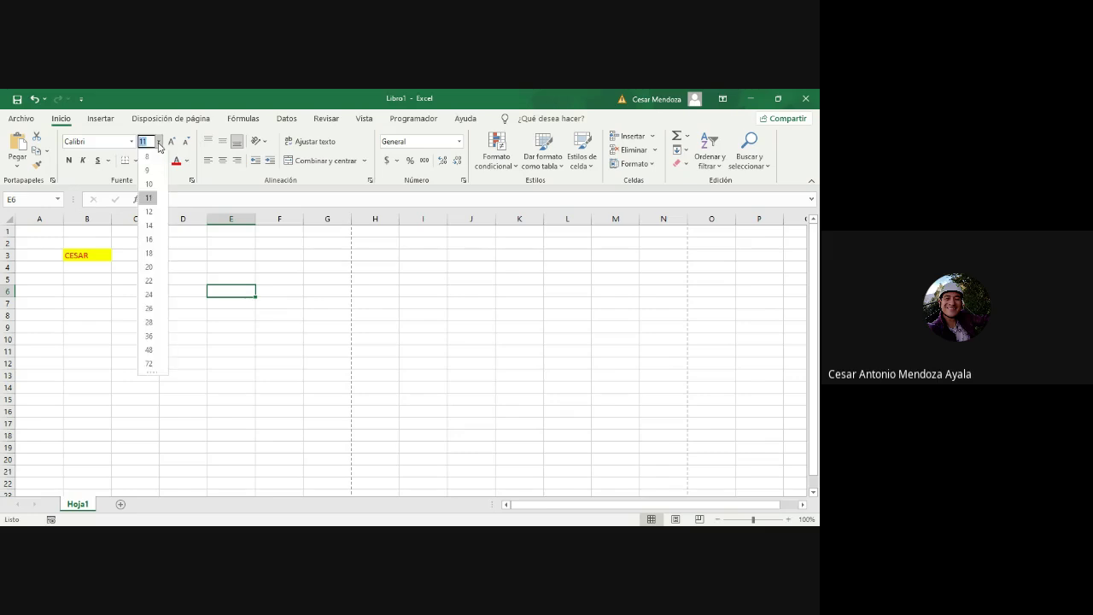
left_click(147, 156)
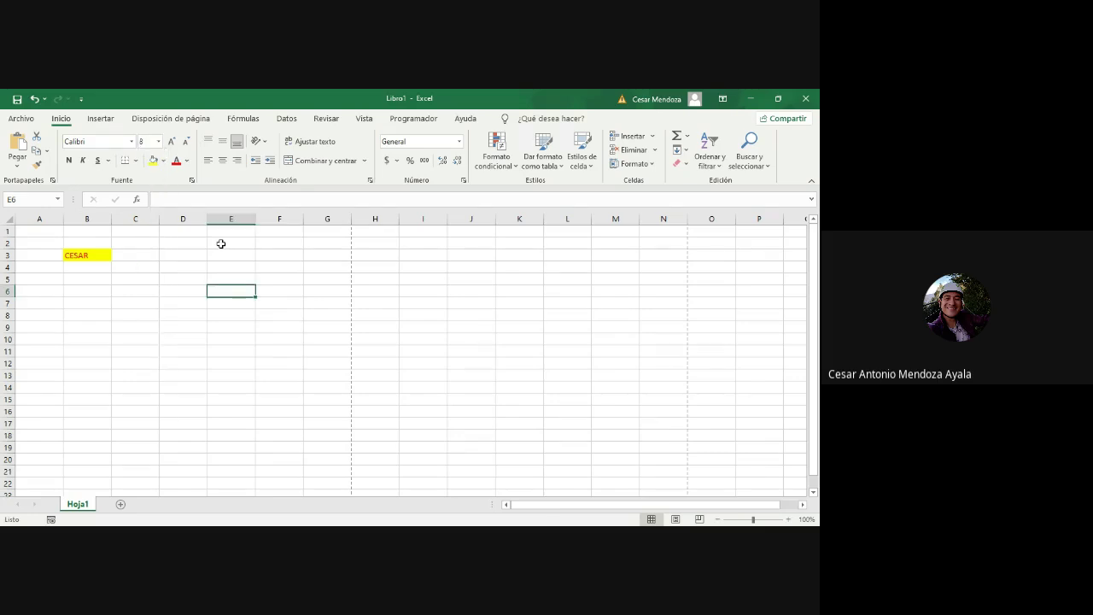
left_click(220, 245)
left_click(221, 253)
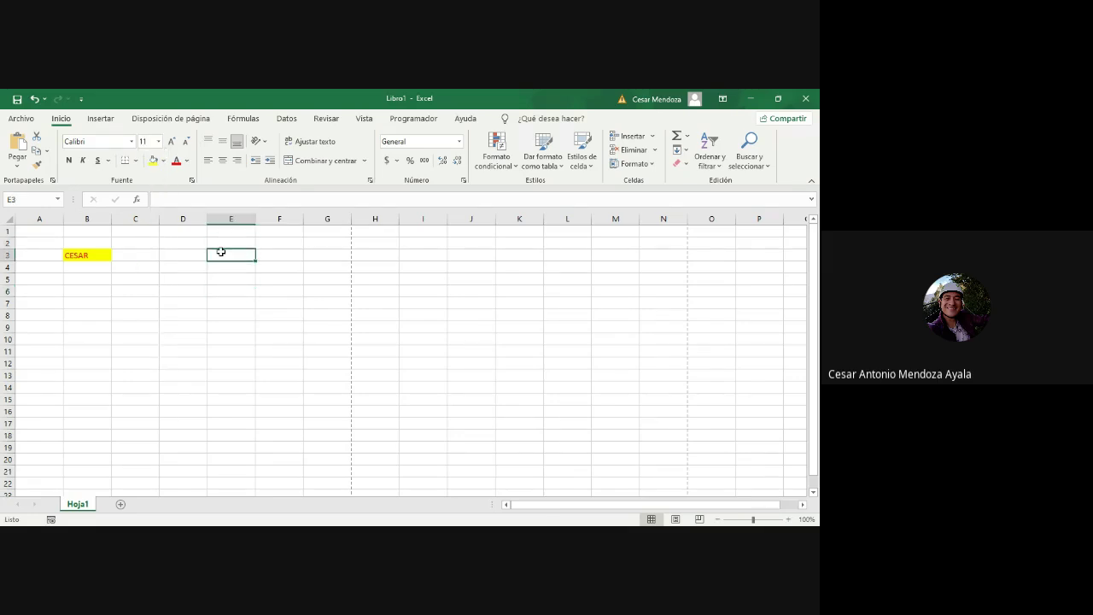
Step: Enter the first name in E3 and shrink its text with Decrease Font Size
type("CESAR")
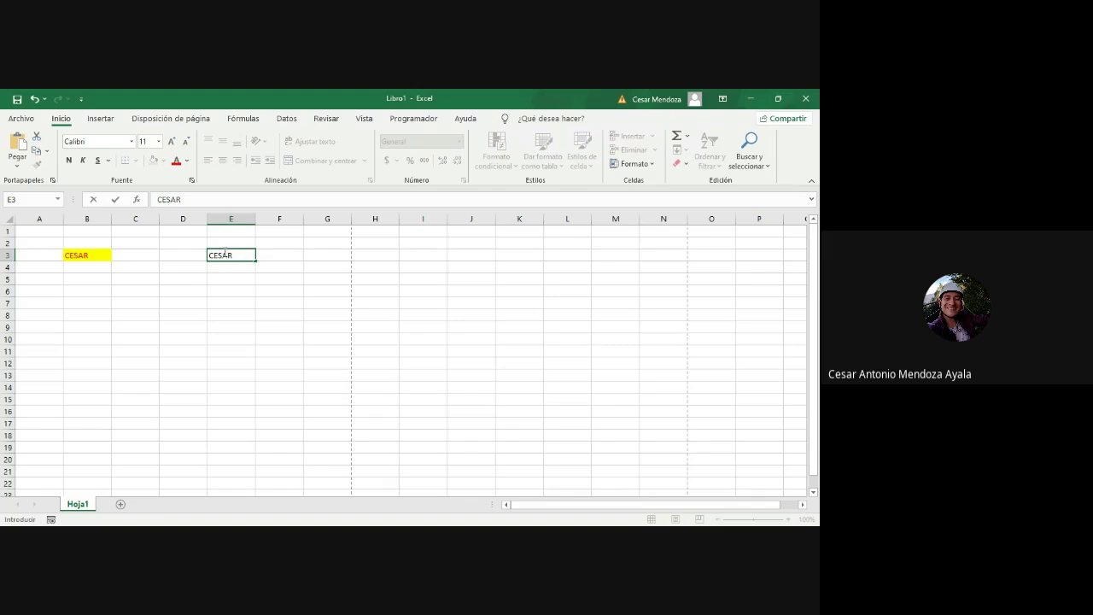
double_click(224, 252)
left_click(185, 141)
left_click(185, 142)
left_click(258, 265)
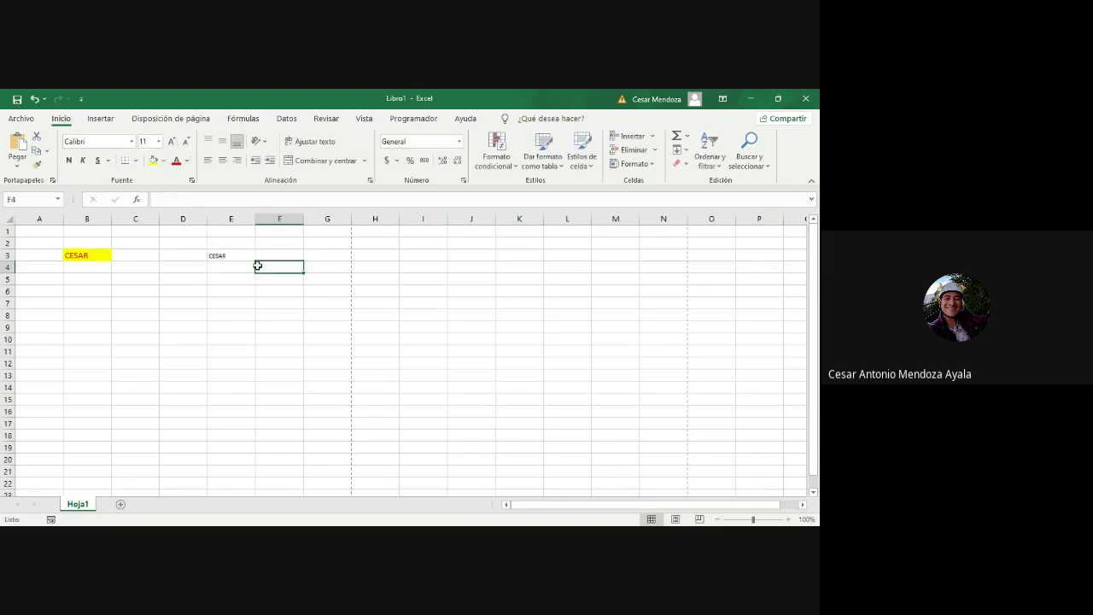
left_click(239, 258)
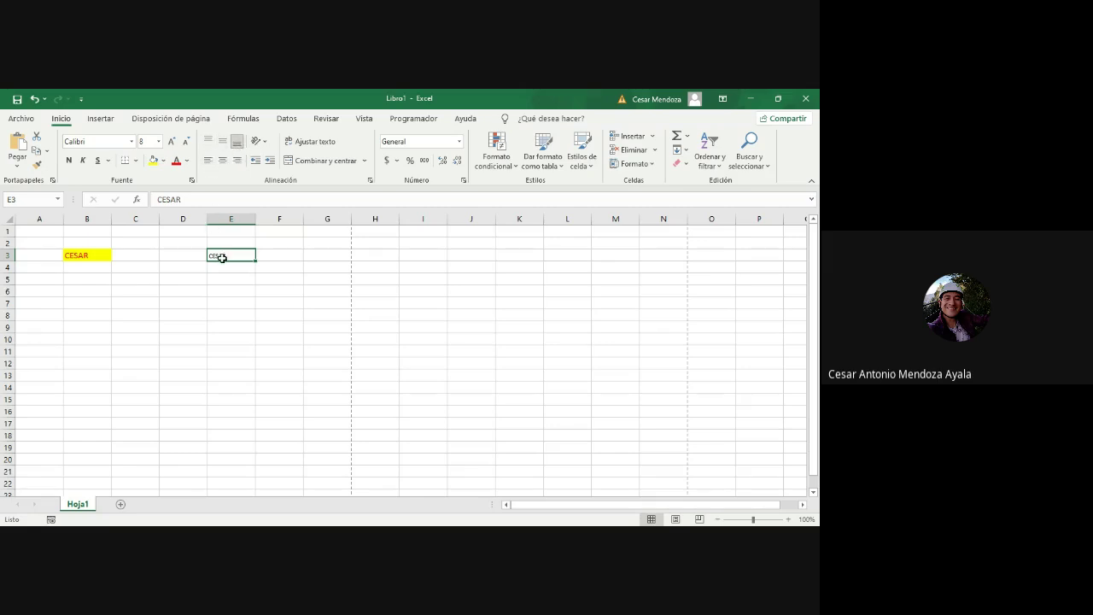
Step: Try left, right, top, middle and bottom alignments on E3, ending horizontally centred
left_click(209, 161)
left_click(225, 164)
left_click(237, 165)
left_click(222, 144)
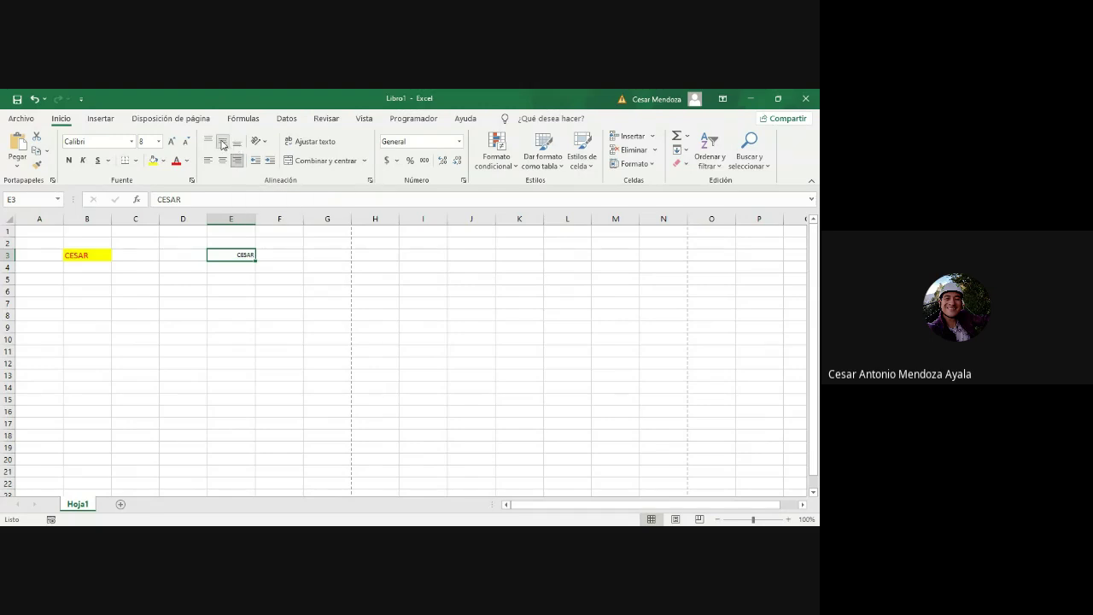
left_click(210, 140)
left_click(223, 143)
left_click(236, 141)
left_click(223, 161)
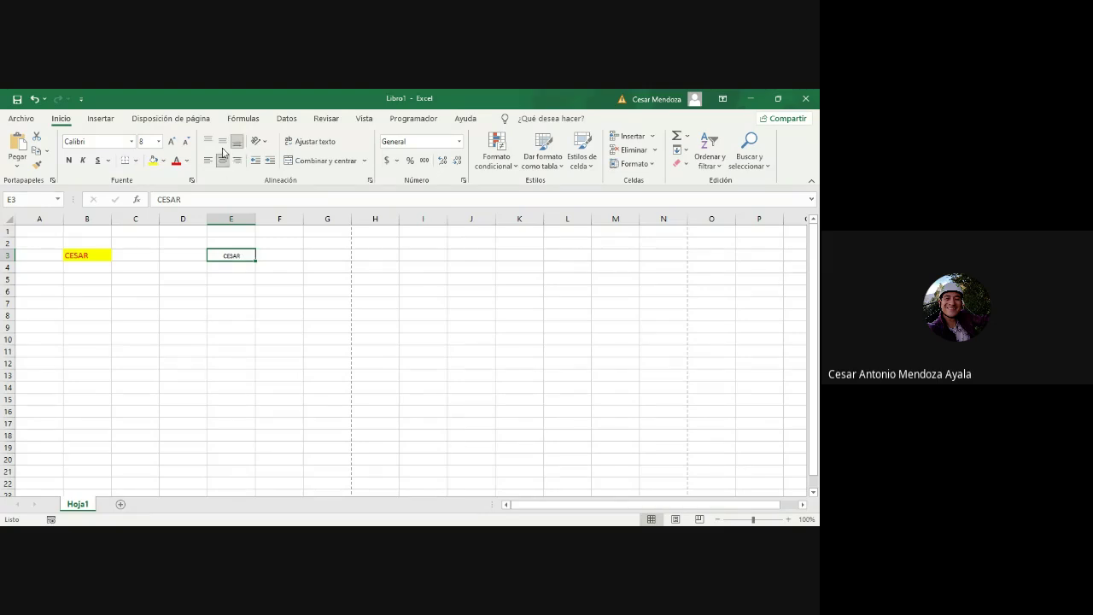
left_click(244, 279)
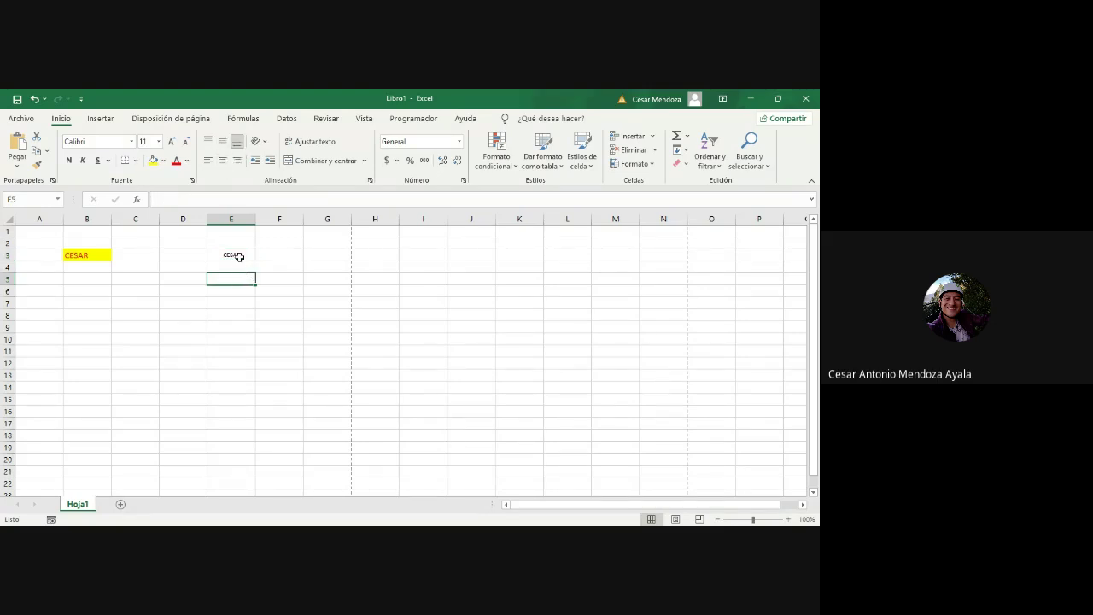
left_click(239, 257)
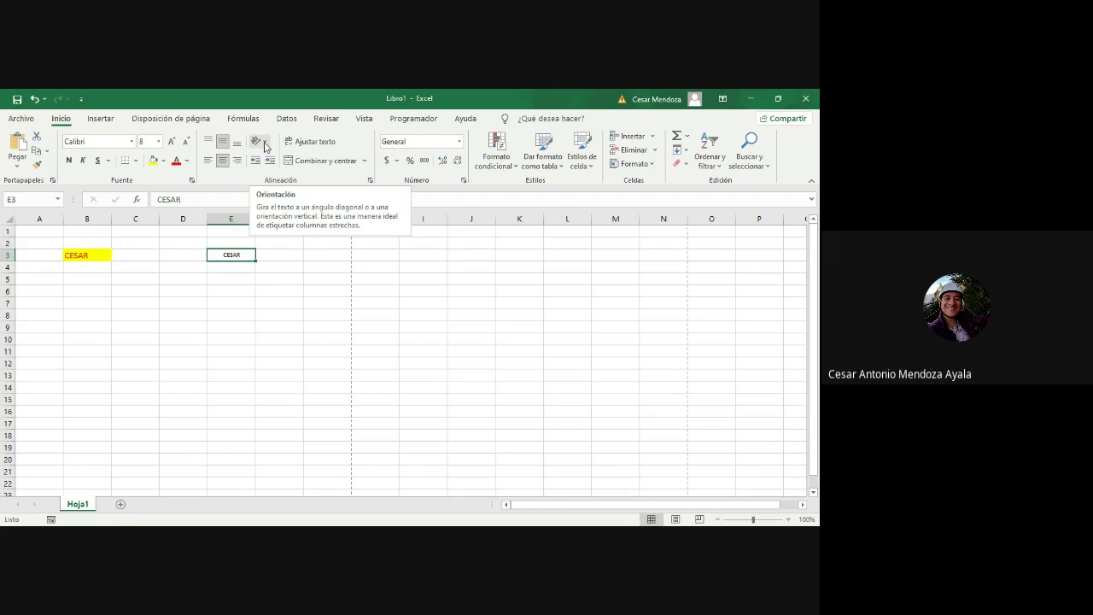
Step: Set E3 to Ángulo ascendente, turn on Ajustar texto for F3, and start typing the full name in F5
left_click(265, 147)
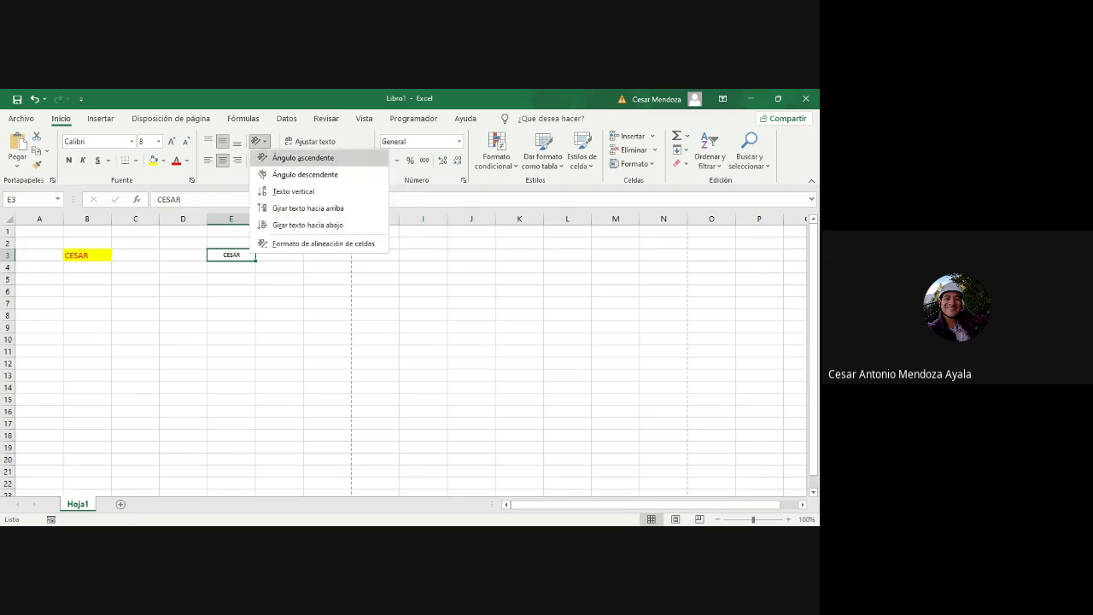
left_click(303, 157)
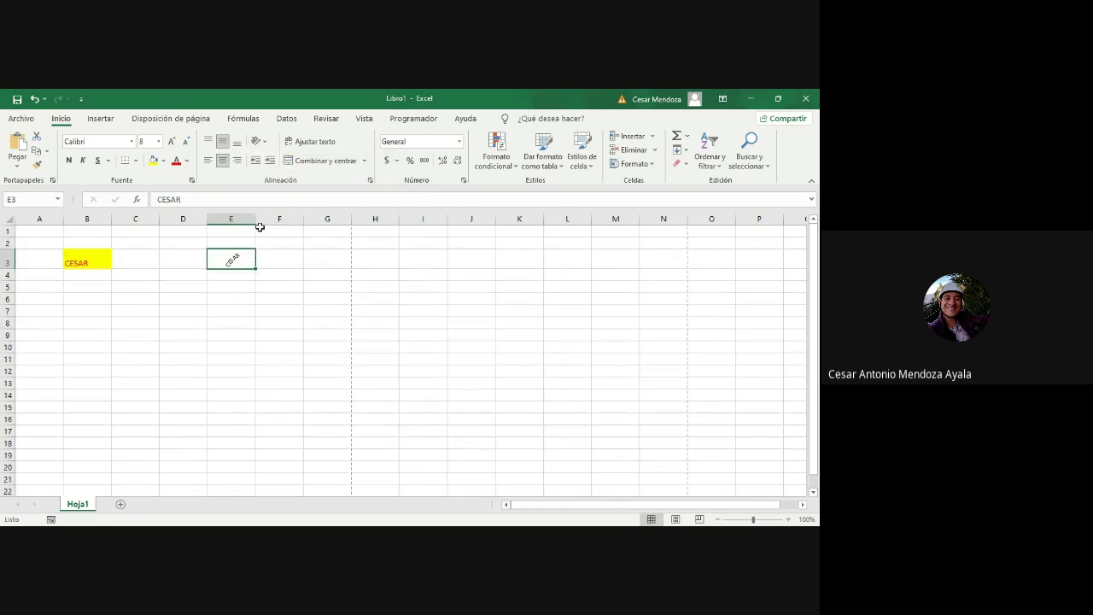
left_click(265, 259)
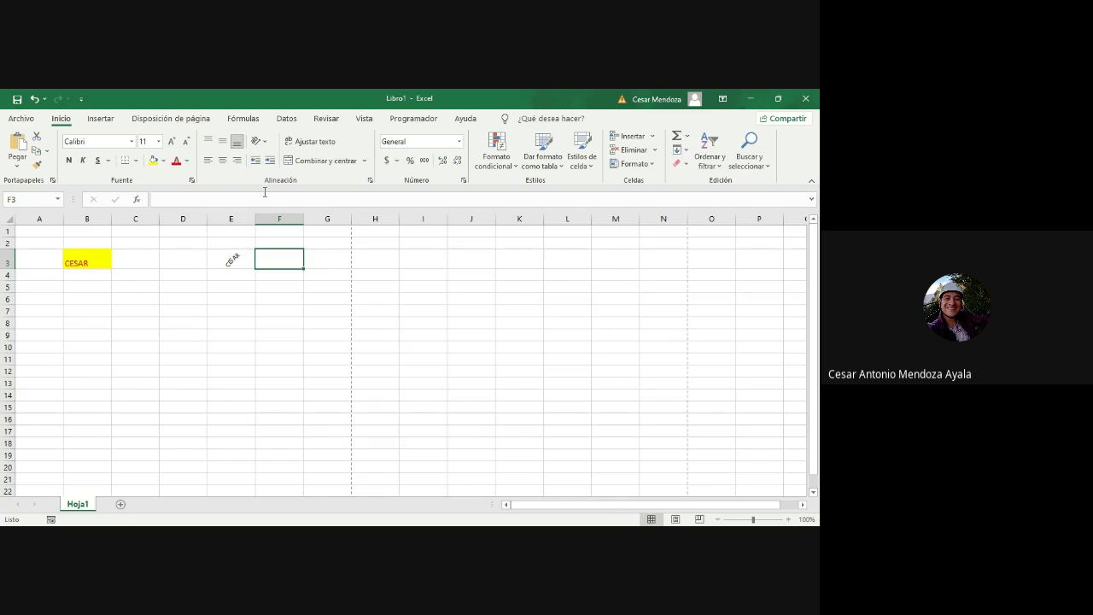
left_click(315, 145)
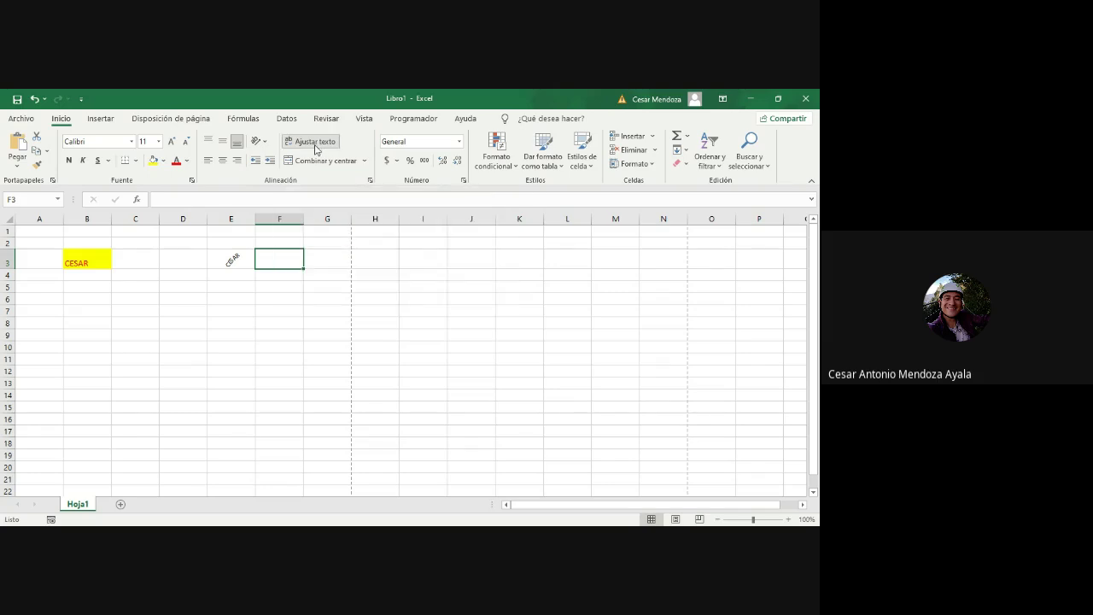
left_click(282, 286)
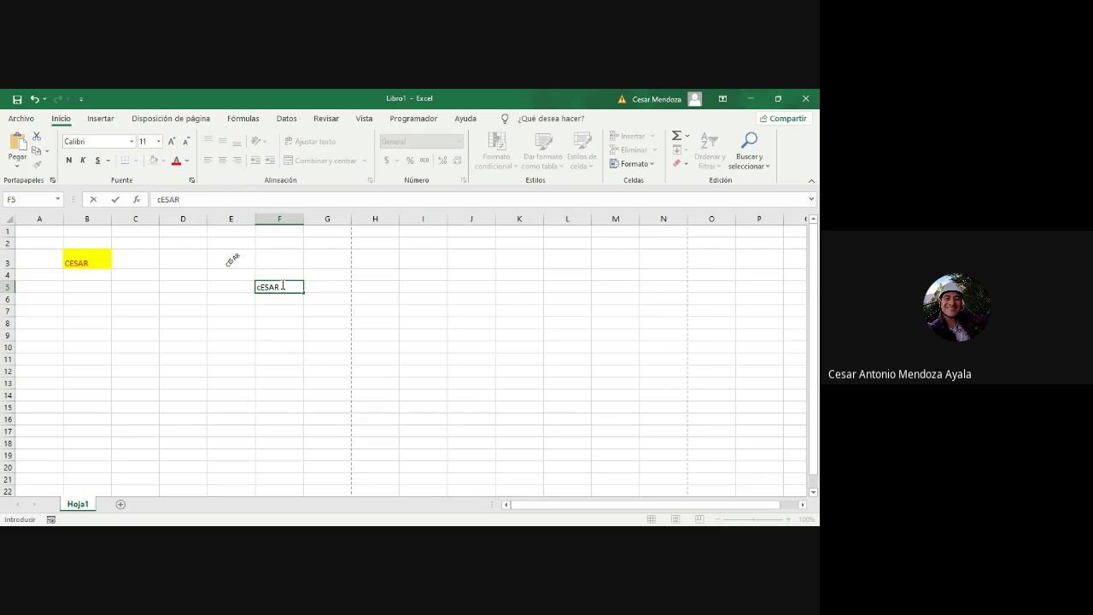
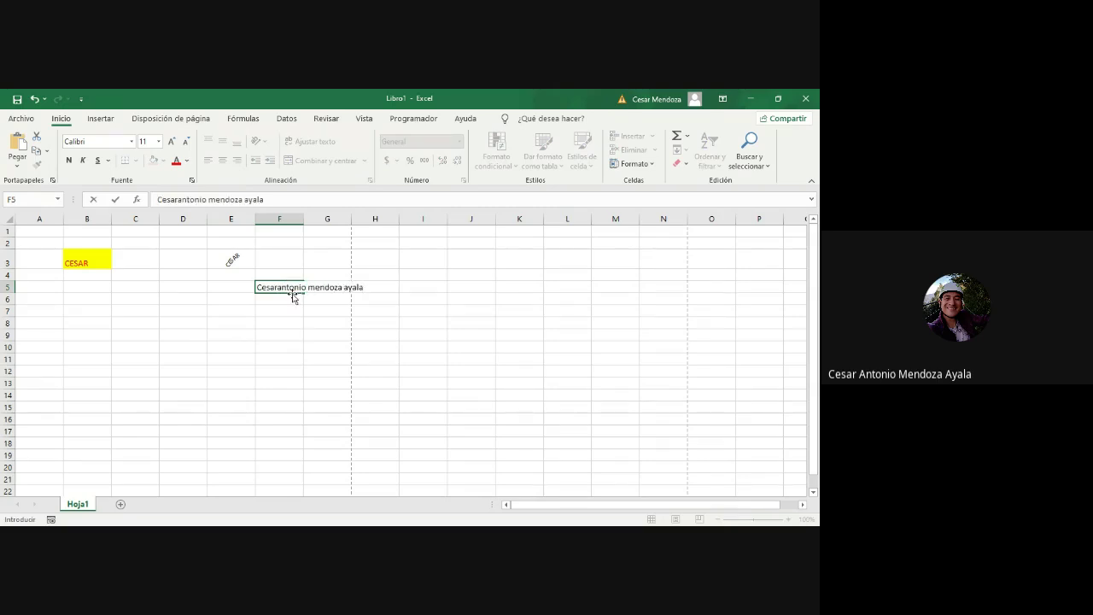
Step: Commit the full name in F5, enter test text 'iuhciud' in G5, then reselect F5
left_click(335, 333)
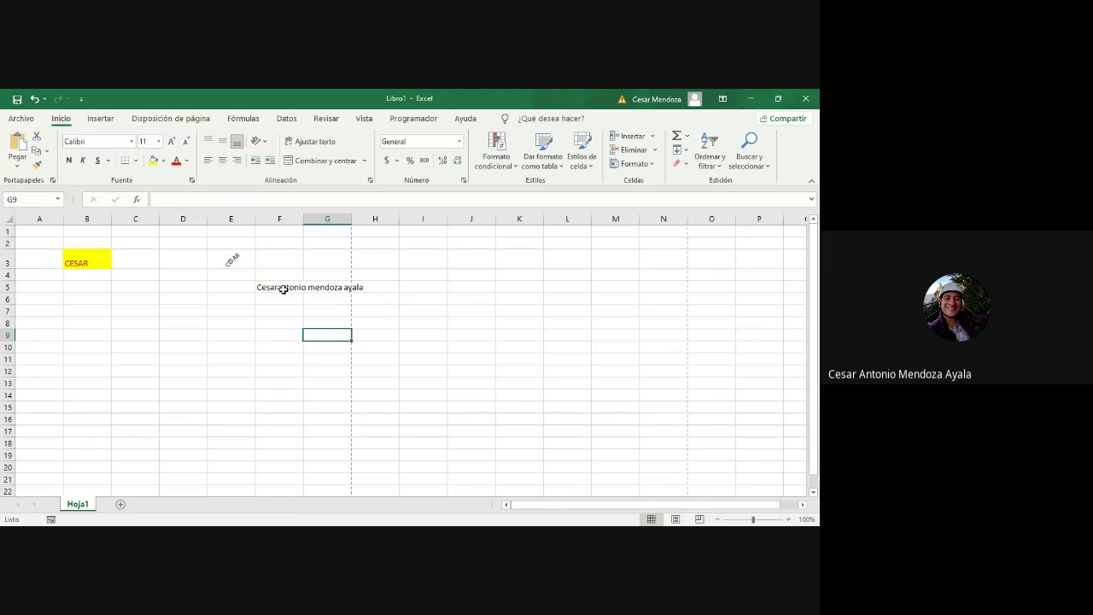
left_click(328, 287)
type("iuhciud")
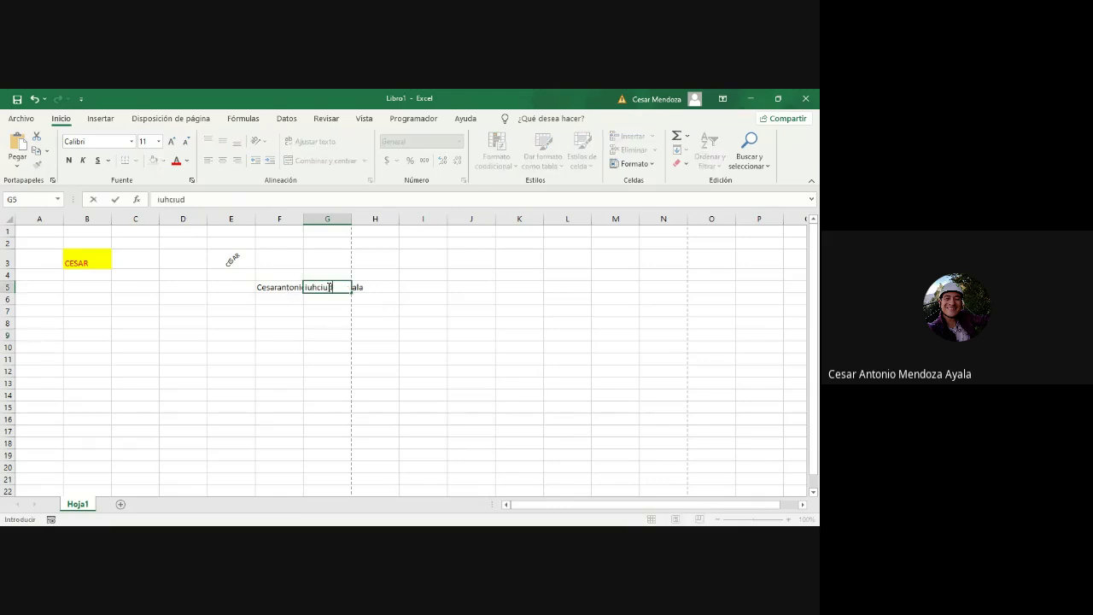
key("Return")
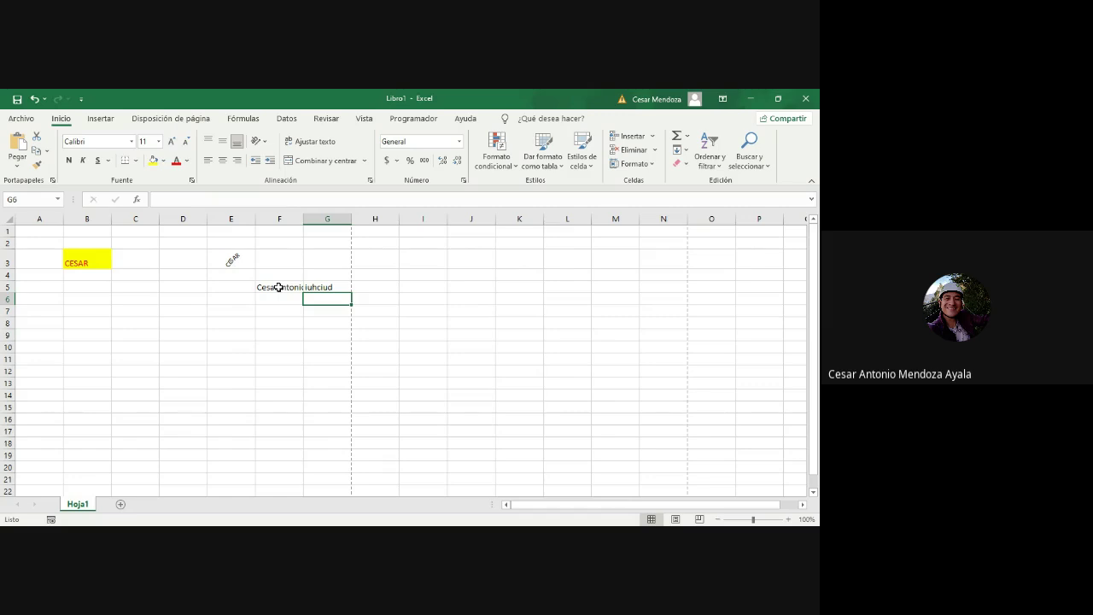
left_click(279, 287)
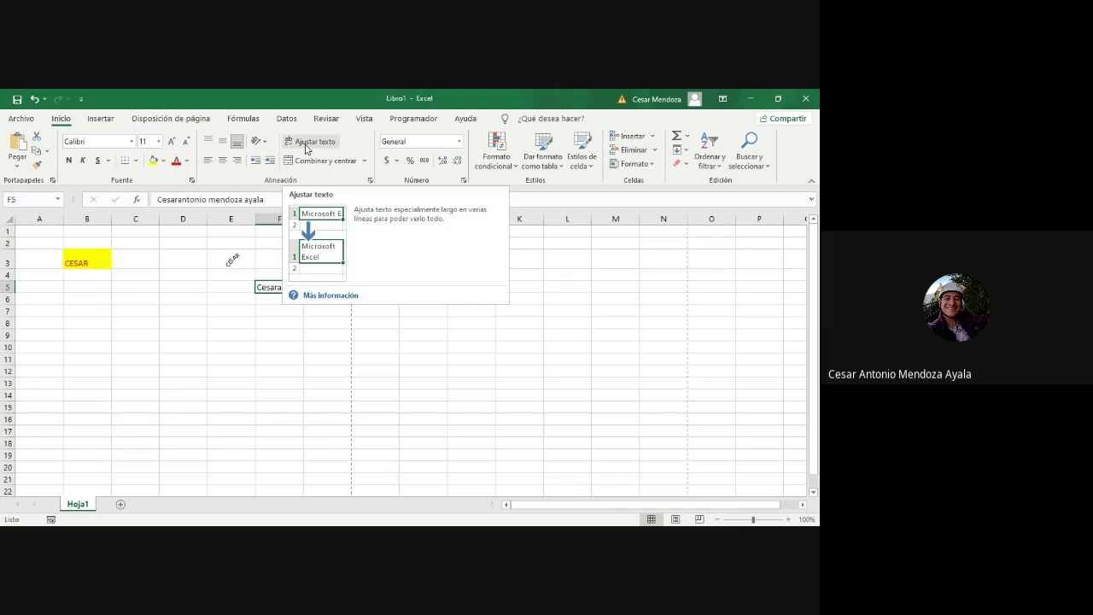
Step: Wrap F5's name onto several lines, add a space between its first two words, then select rows 3 and 5
left_click(306, 145)
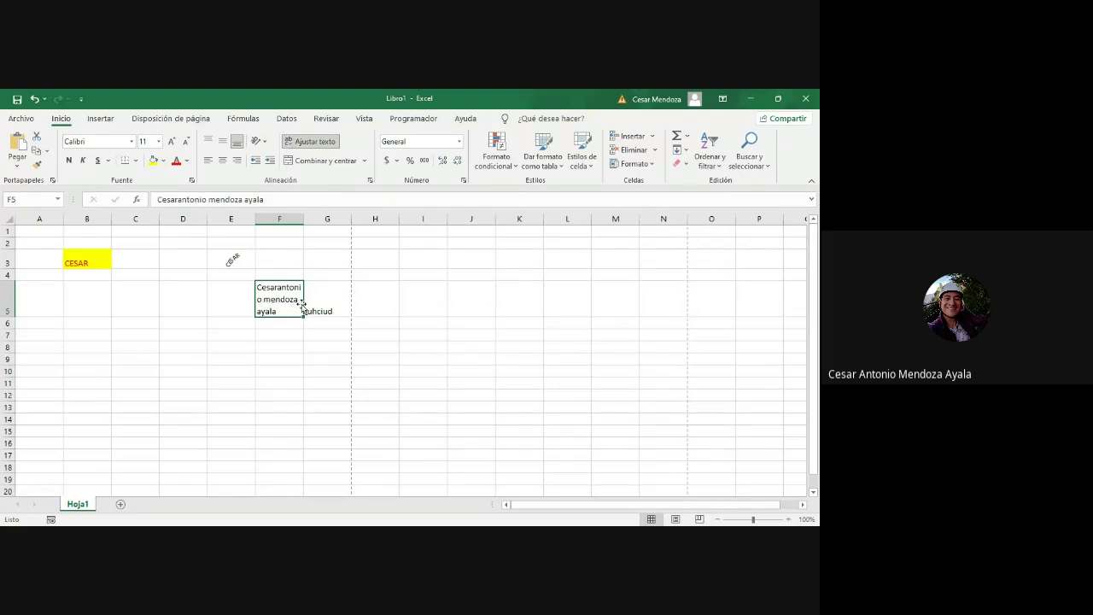
double_click(280, 290)
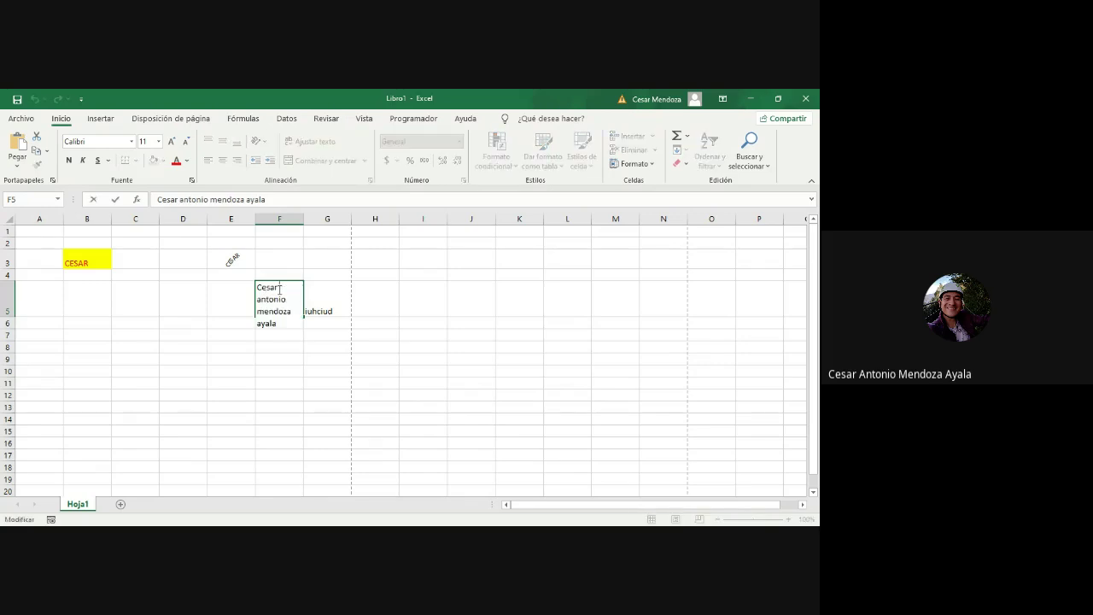
left_click(292, 370)
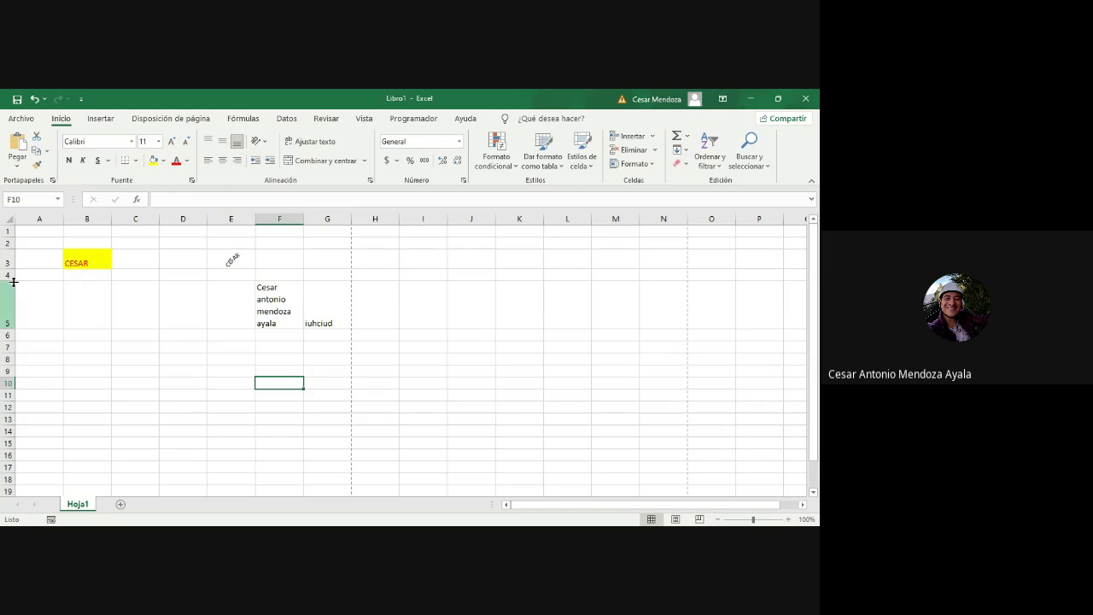
left_click(8, 262)
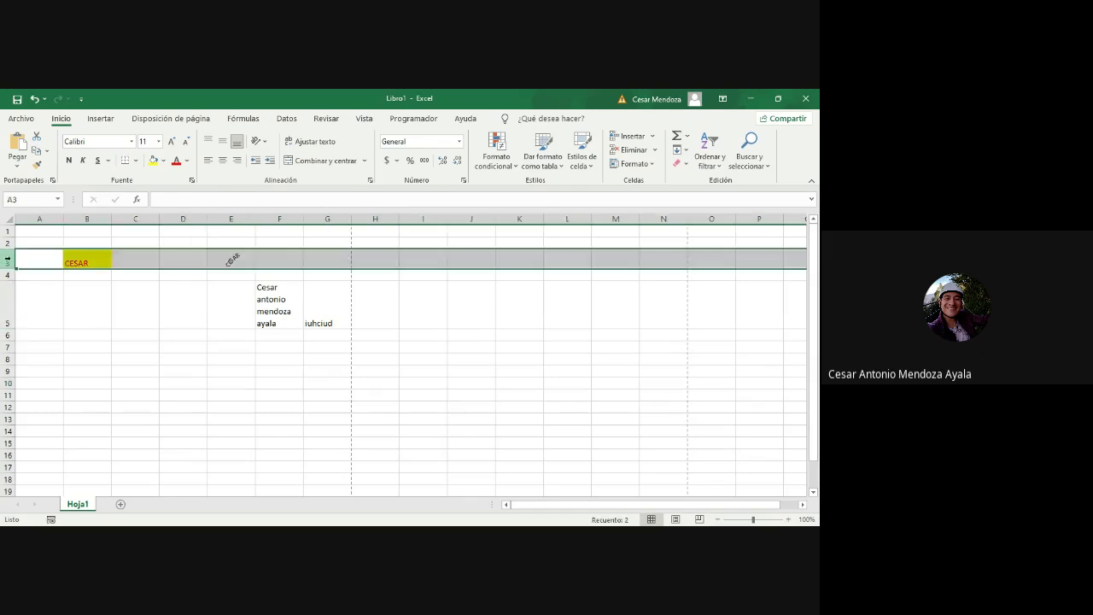
left_click(8, 292)
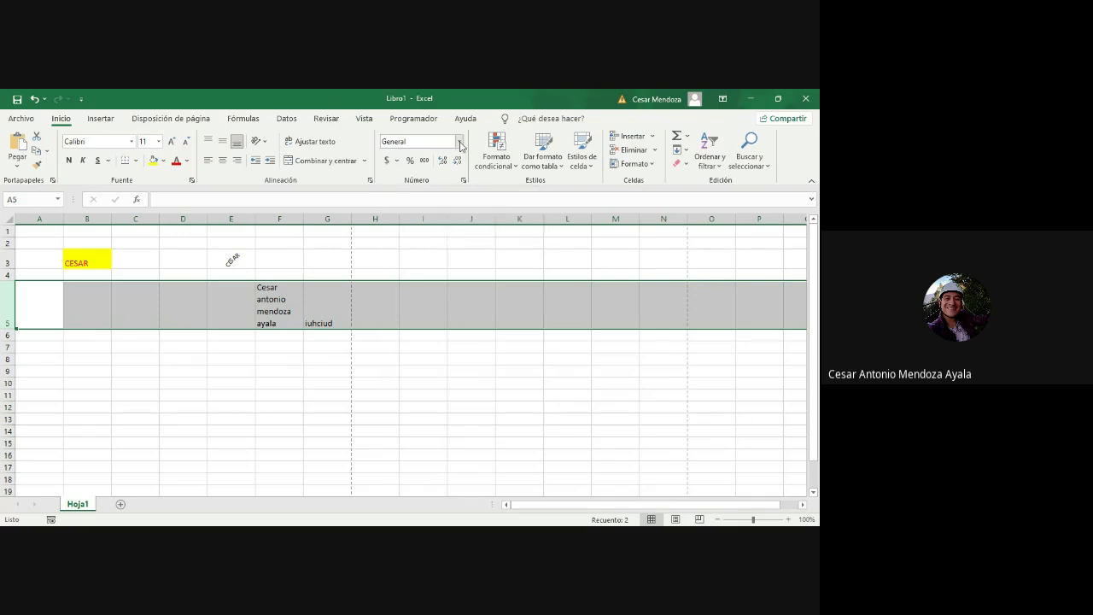
Step: Enter 2.5 in D8 and format it as currency
left_click(320, 346)
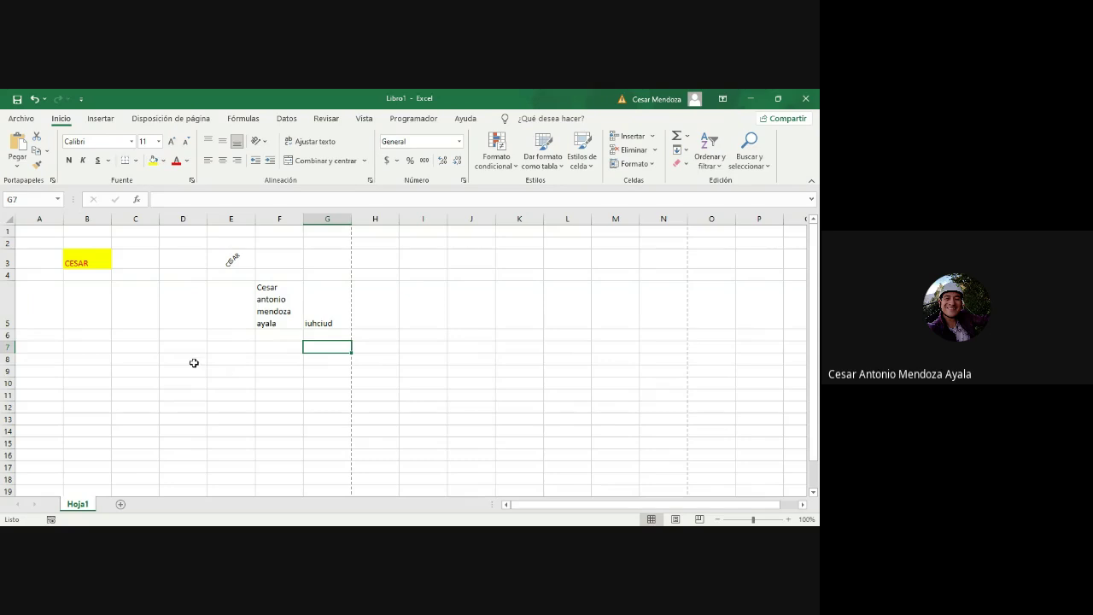
left_click(194, 362)
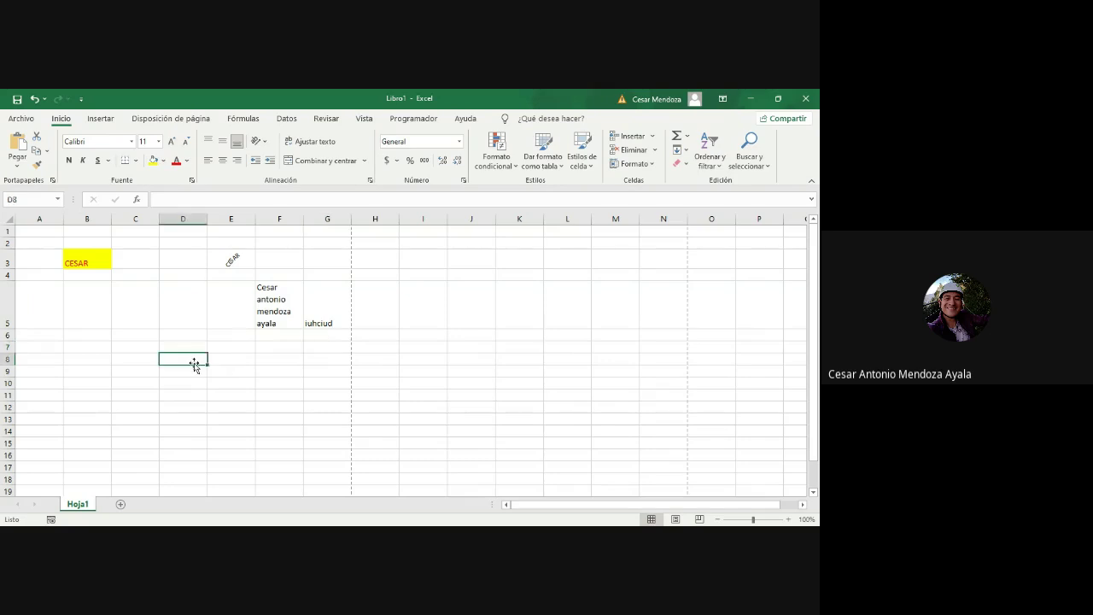
type("2.5")
key("Return")
left_click(198, 360)
left_click(459, 141)
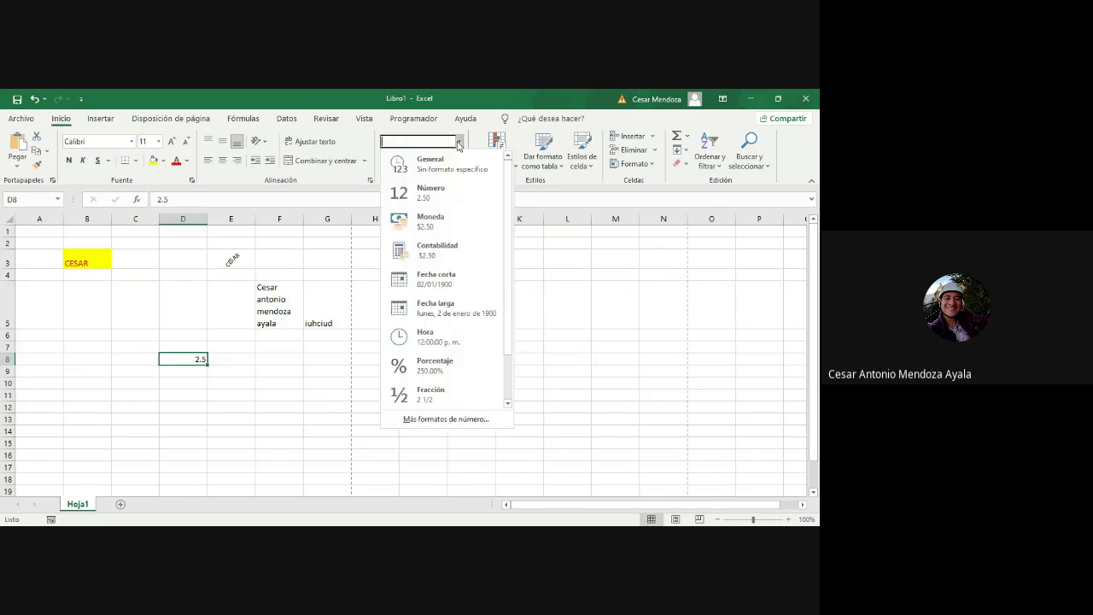
left_click(442, 221)
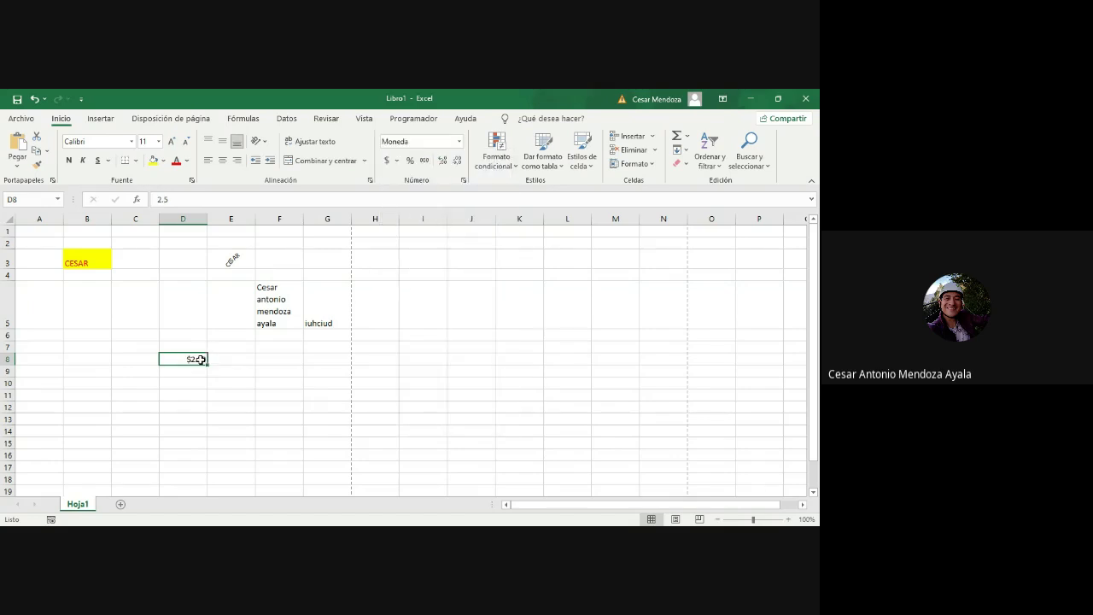
Step: Try accounting and percentage formats on D8, settle on Número, and browse the remaining formats
left_click(458, 143)
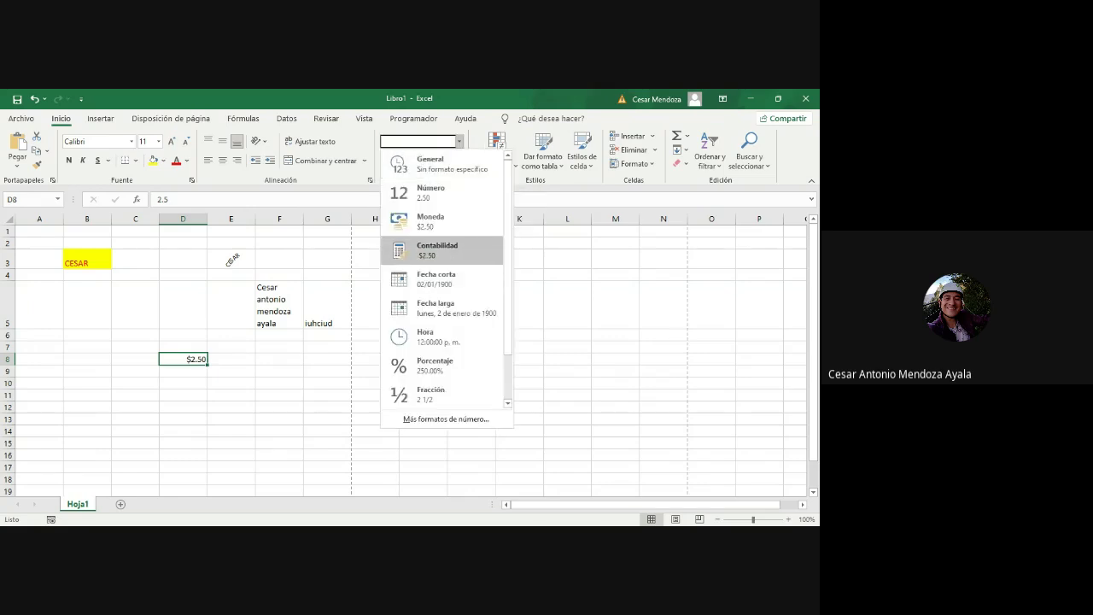
left_click(457, 251)
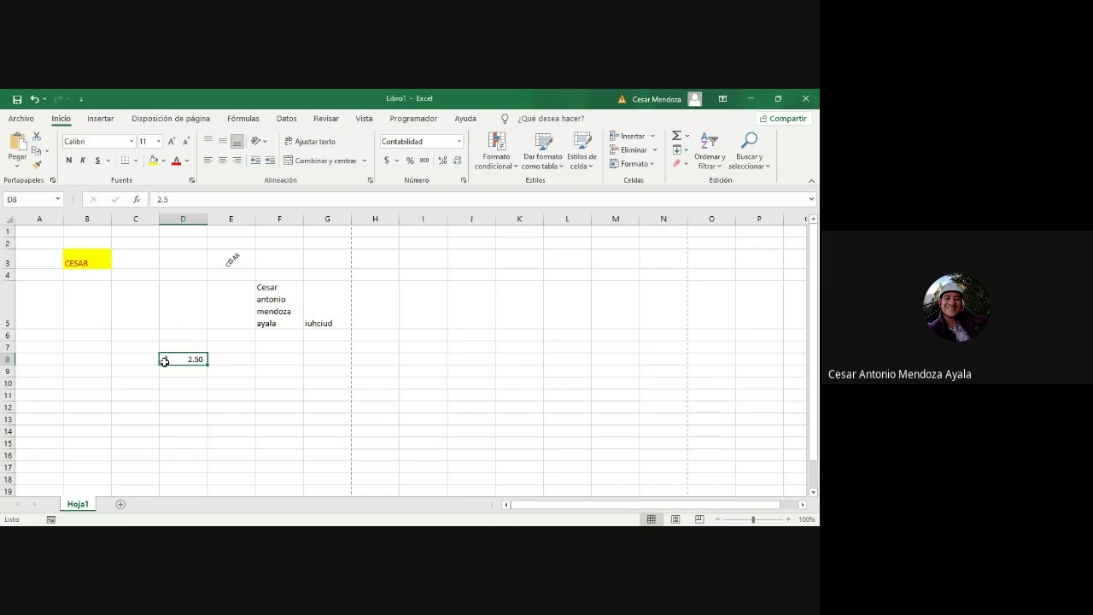
left_click(459, 141)
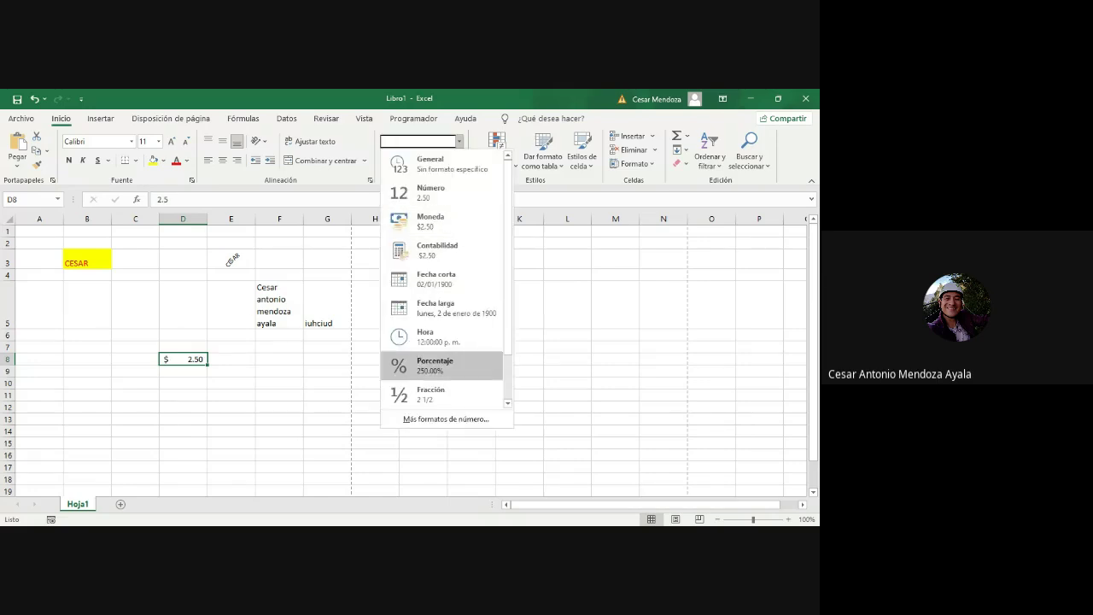
left_click(444, 364)
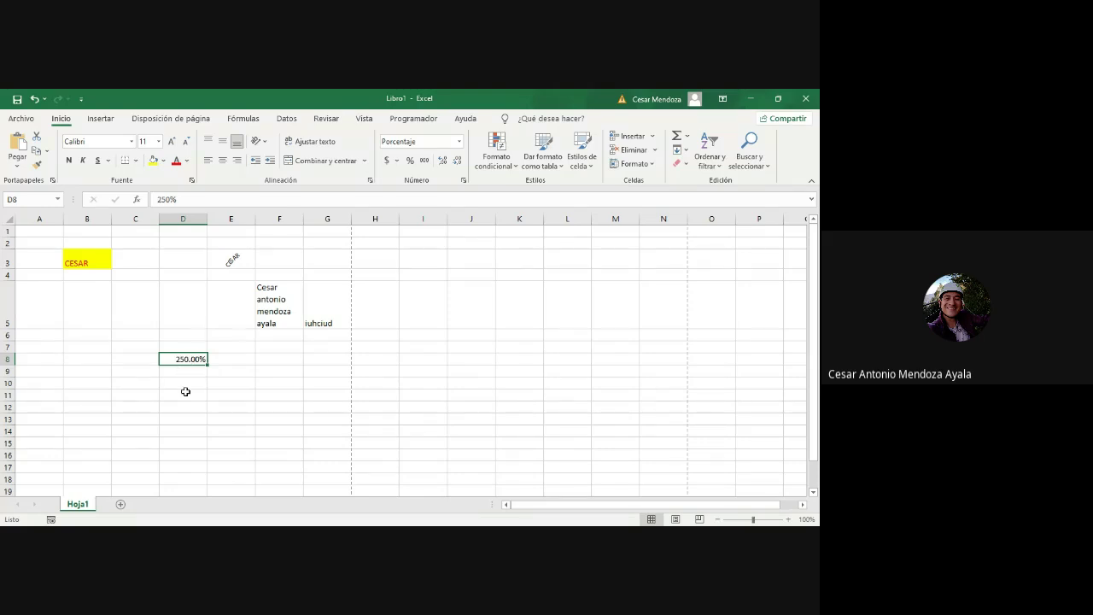
left_click(461, 143)
left_click(444, 193)
left_click(459, 141)
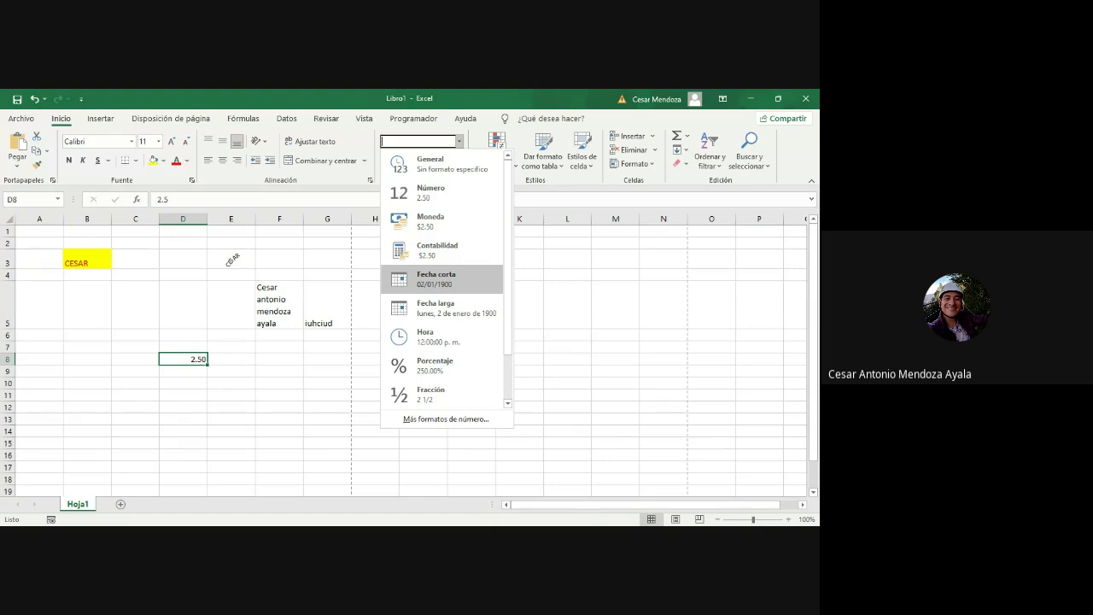
scroll(447, 279, "down", 1)
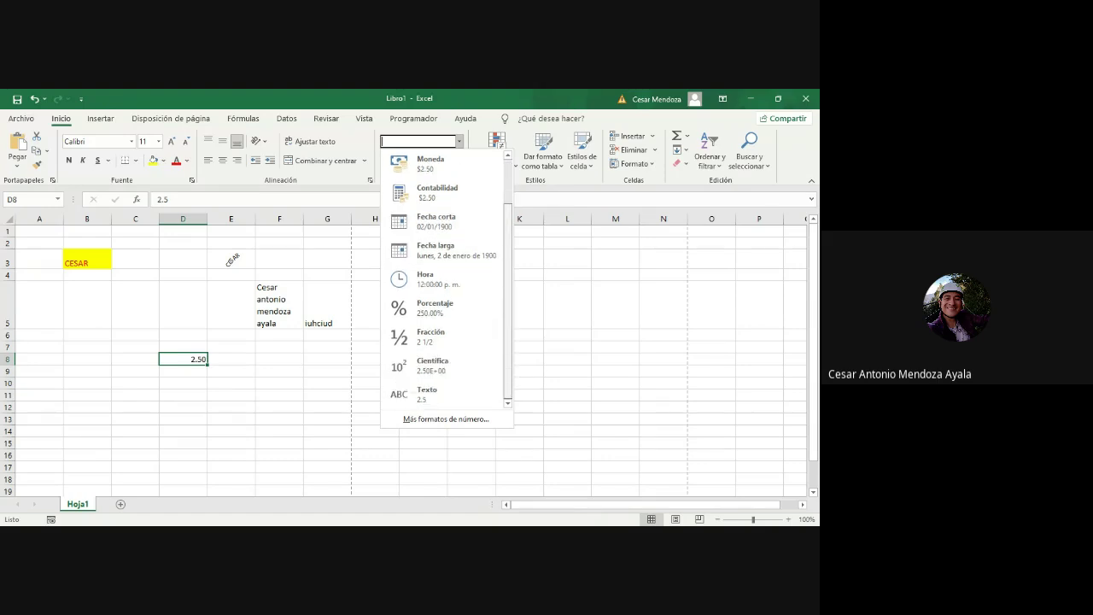
left_click_drag(508, 321, 508, 276)
left_click(552, 301)
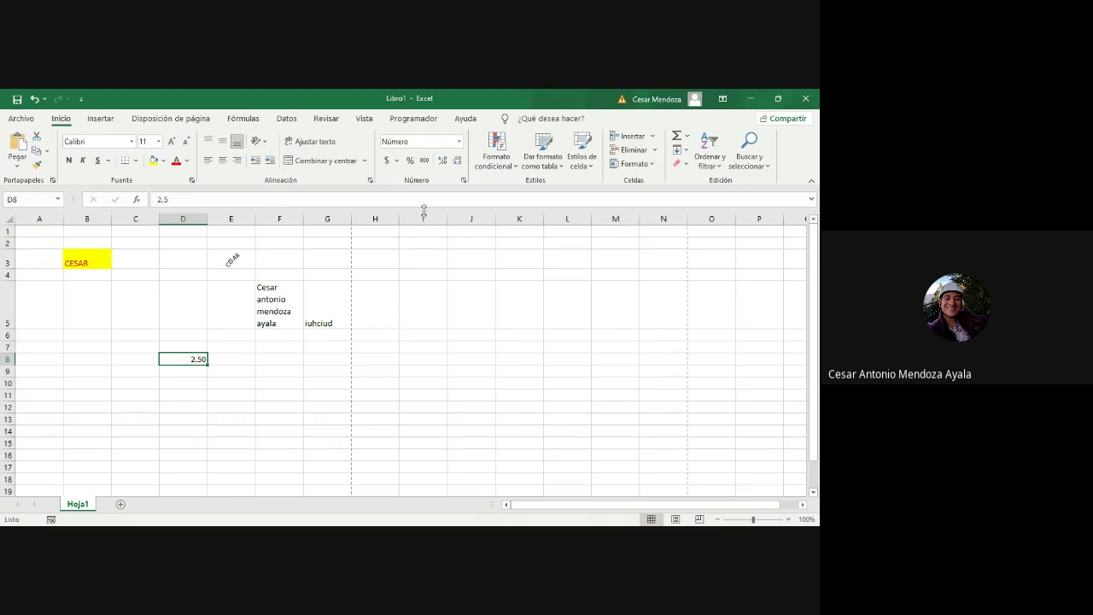
left_click(460, 142)
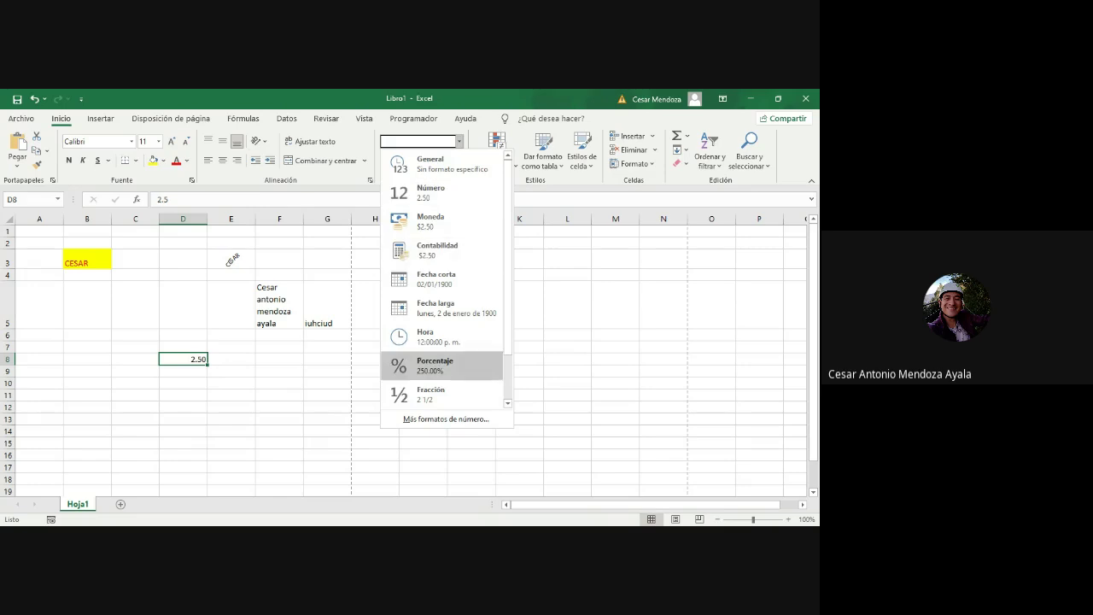
Step: Apply the $ Español (México) accounting format to D8, then select I6
left_click(558, 326)
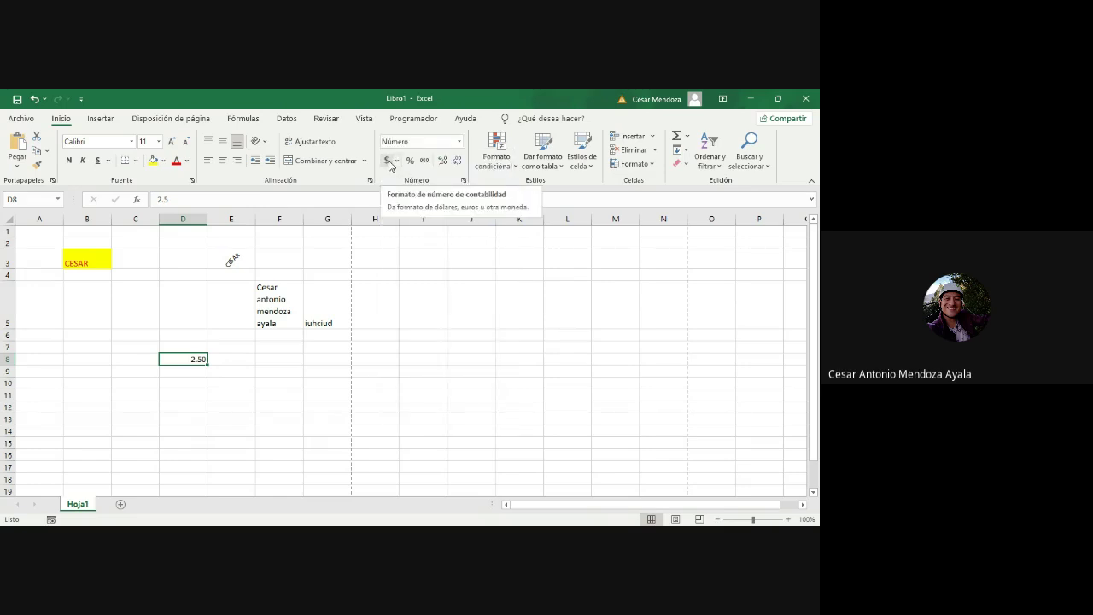
left_click(397, 162)
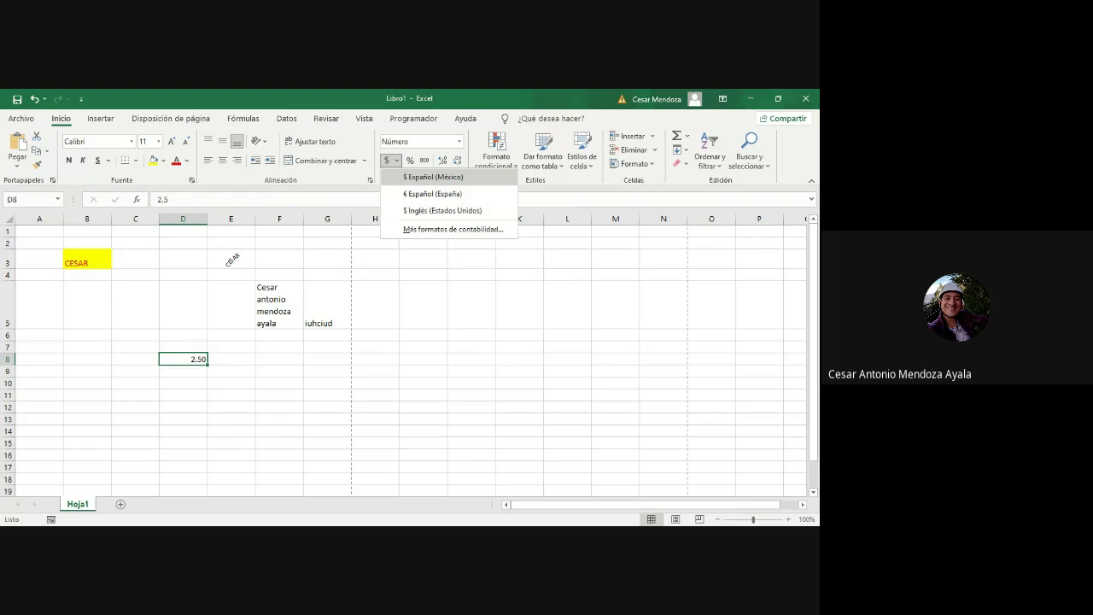
left_click(432, 177)
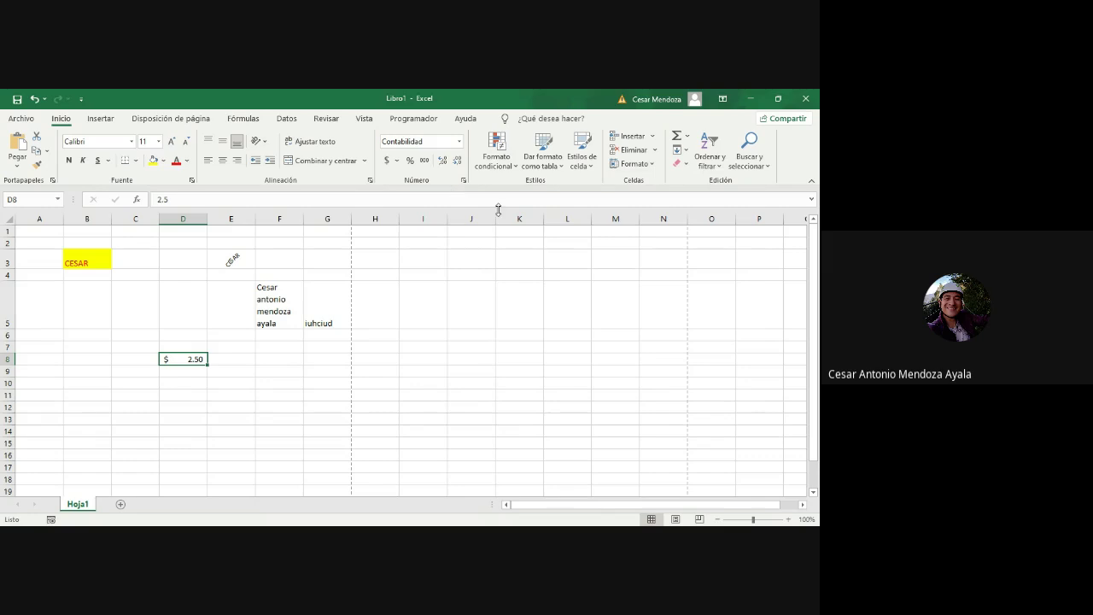
left_click(414, 327)
left_click(419, 336)
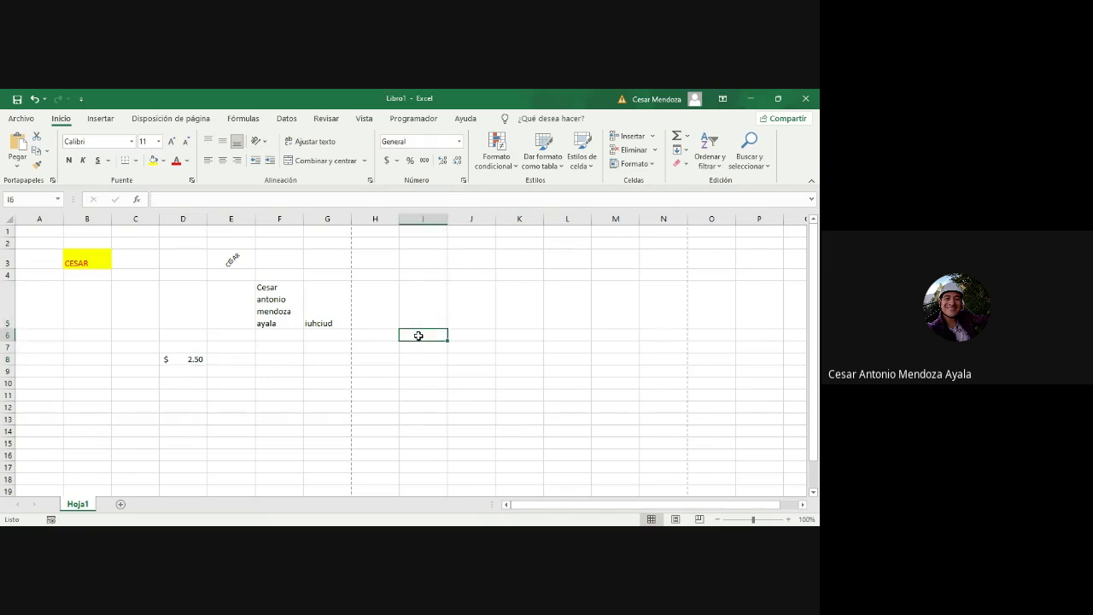
Step: Enter =division(3/10) in I6 and start trimming the function name
type("=division")
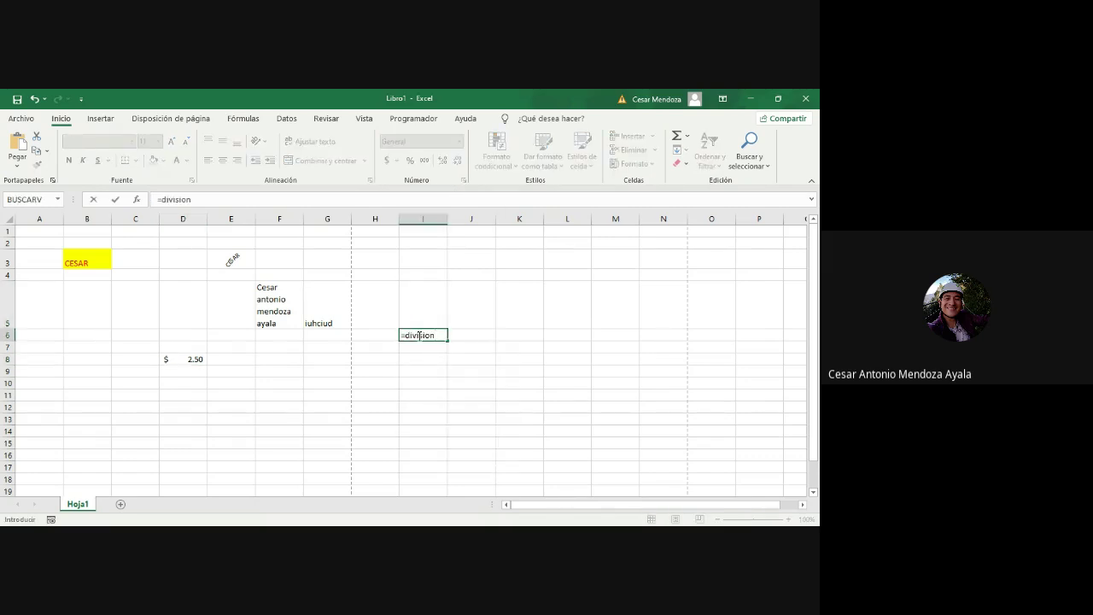
type("(3/10")
key("Return")
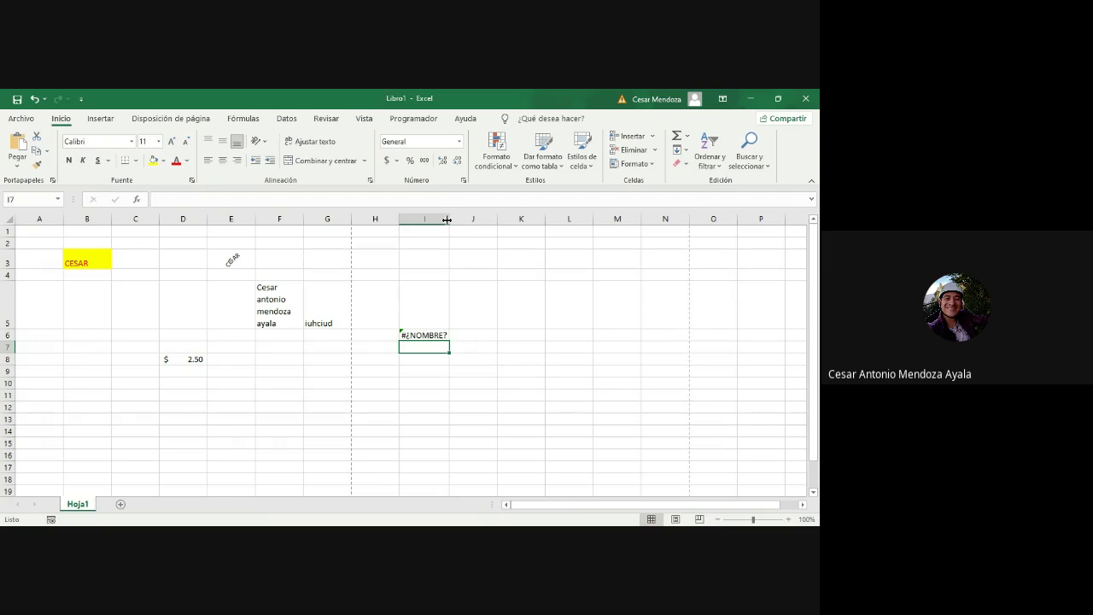
double_click(443, 335)
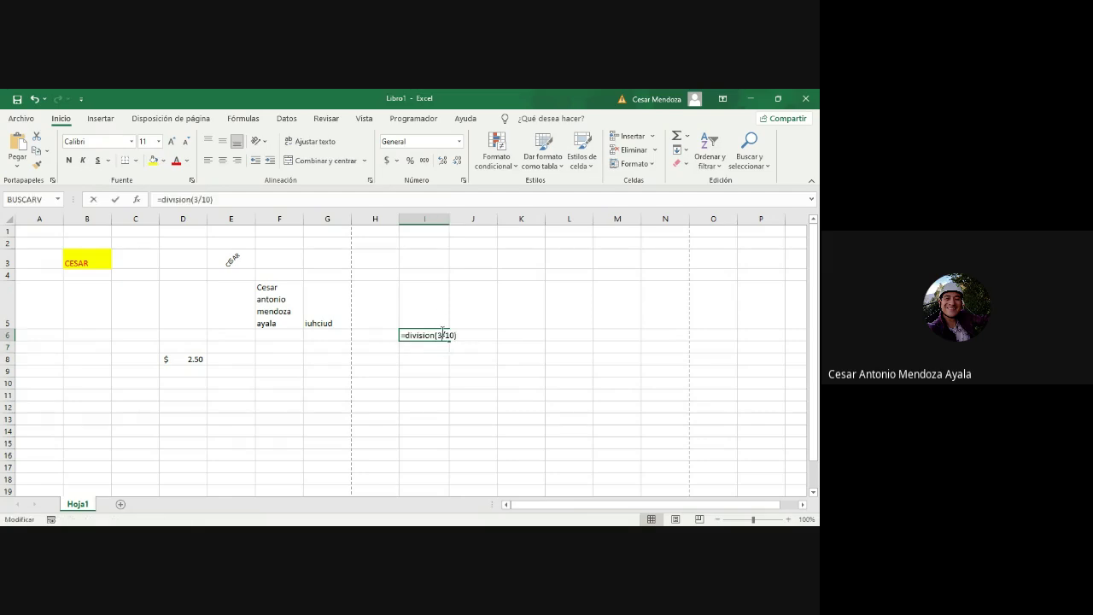
left_click(435, 335)
key("BackSpace")
key("BackSpace")
key("BackSpace")
key("BackSpace")
key("BackSpace")
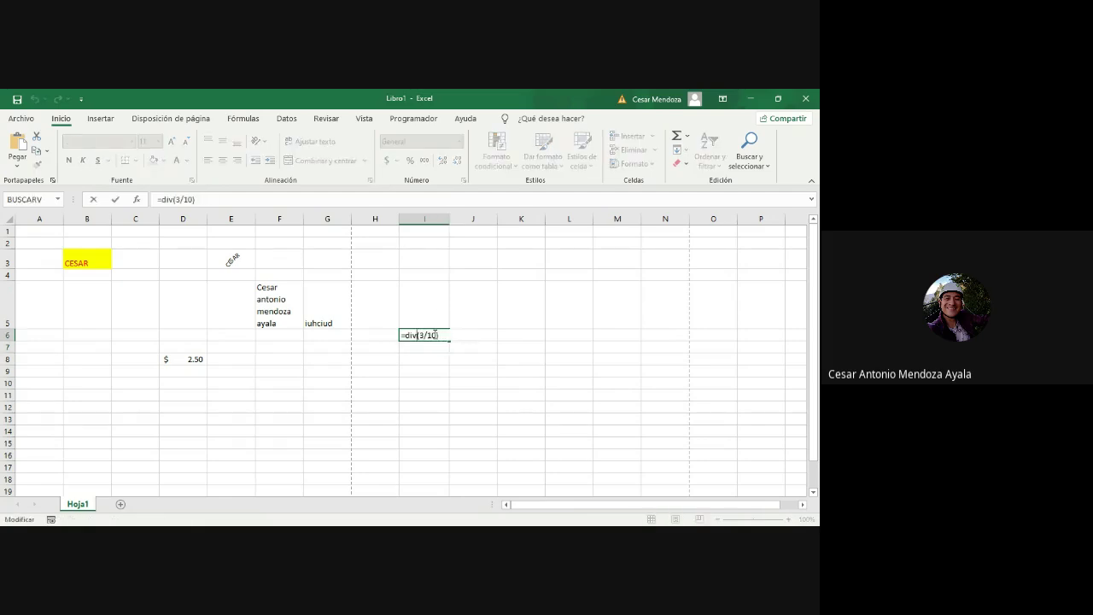
key("Return")
Step: Edit I6's formula down to =3/10 so it returns 0.3
double_click(435, 335)
key("Return")
double_click(435, 334)
key("BackSpace")
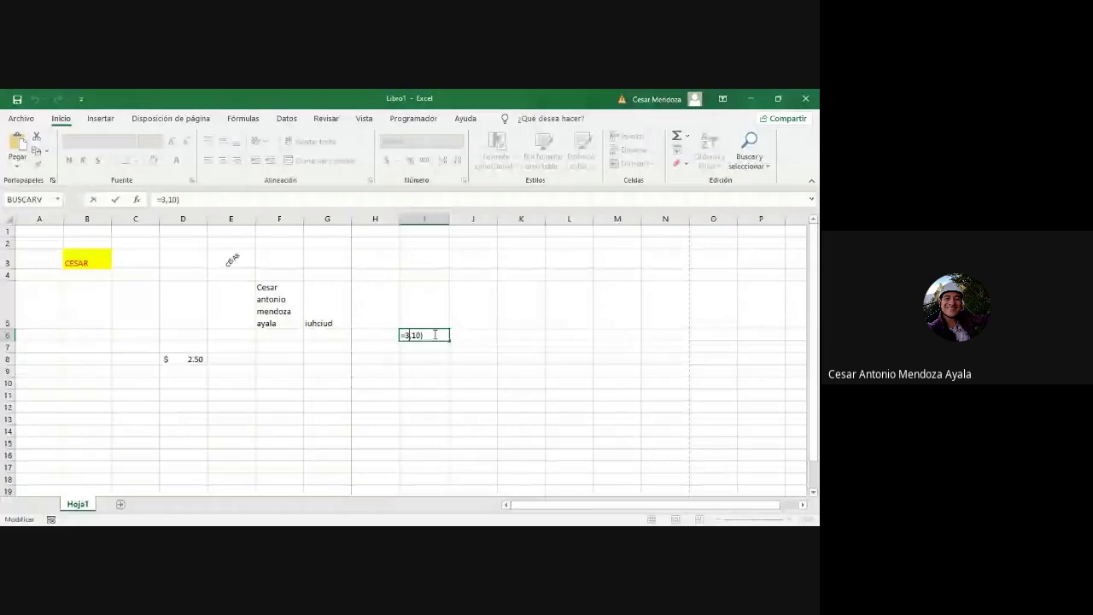
key("BackSpace")
key("BackSpace")
key("BackSpace")
type("/")
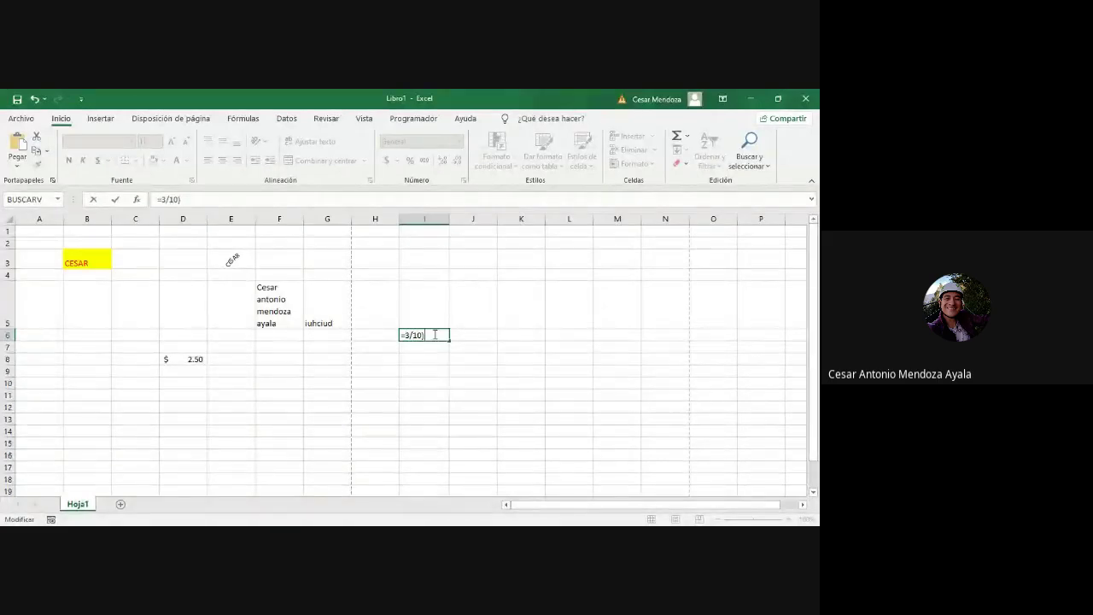
key("Return")
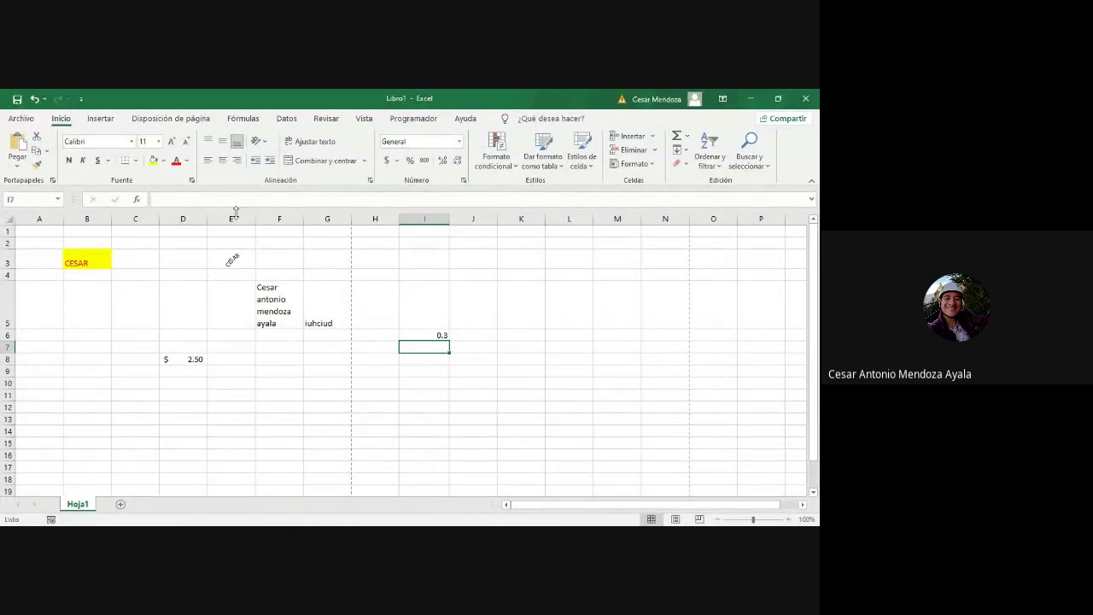
left_click(441, 336)
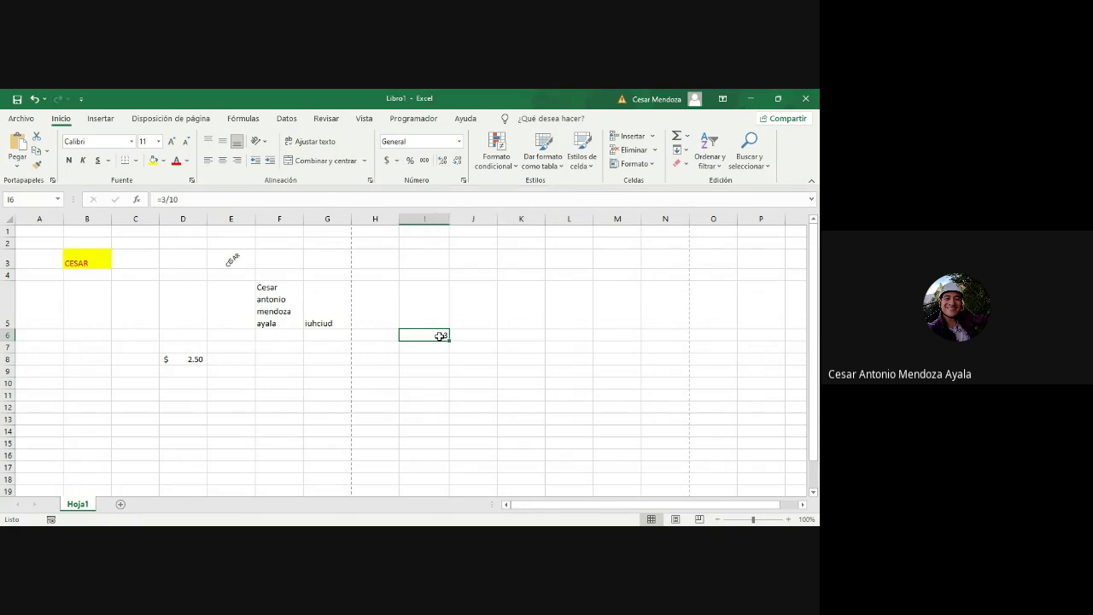
Step: Adjust I6's decimal places until it displays 0.300
left_click(444, 163)
left_click(444, 164)
left_click(443, 164)
left_click(444, 162)
left_click(443, 162)
left_click(444, 162)
left_click(444, 162)
left_click(459, 162)
left_click(458, 162)
left_click(459, 162)
left_click(459, 162)
left_click(459, 162)
Step: Type the numbers 10 down to 1 into K7:K16 and select the range
left_click_drag(525, 418, 525, 346)
key("Down")
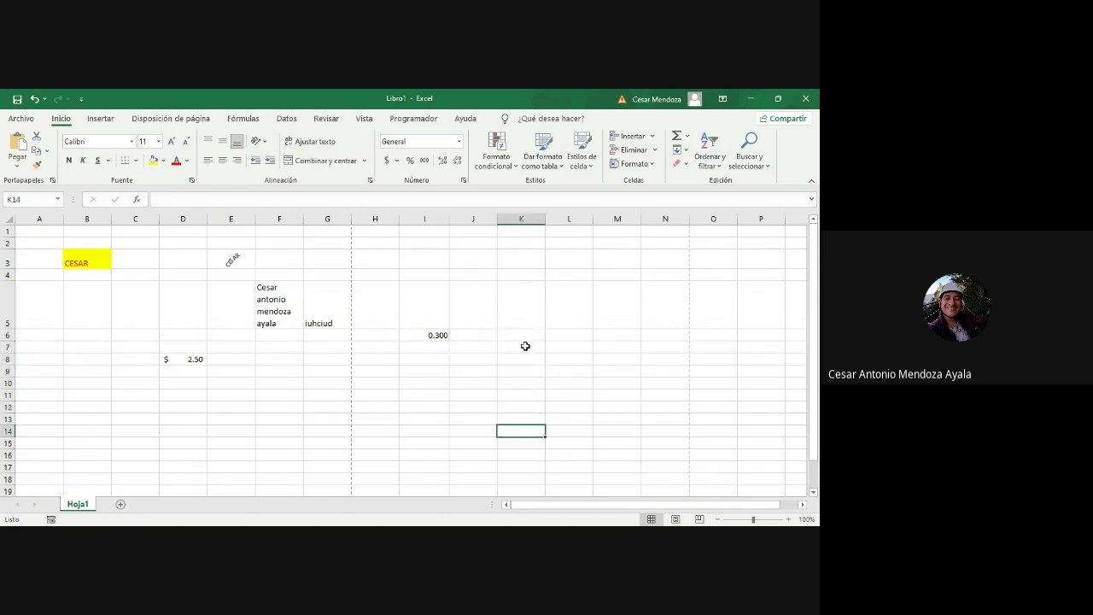
key("Up")
key("Up")
key("Up")
key("Up")
key("Up")
key("Up")
key("Up")
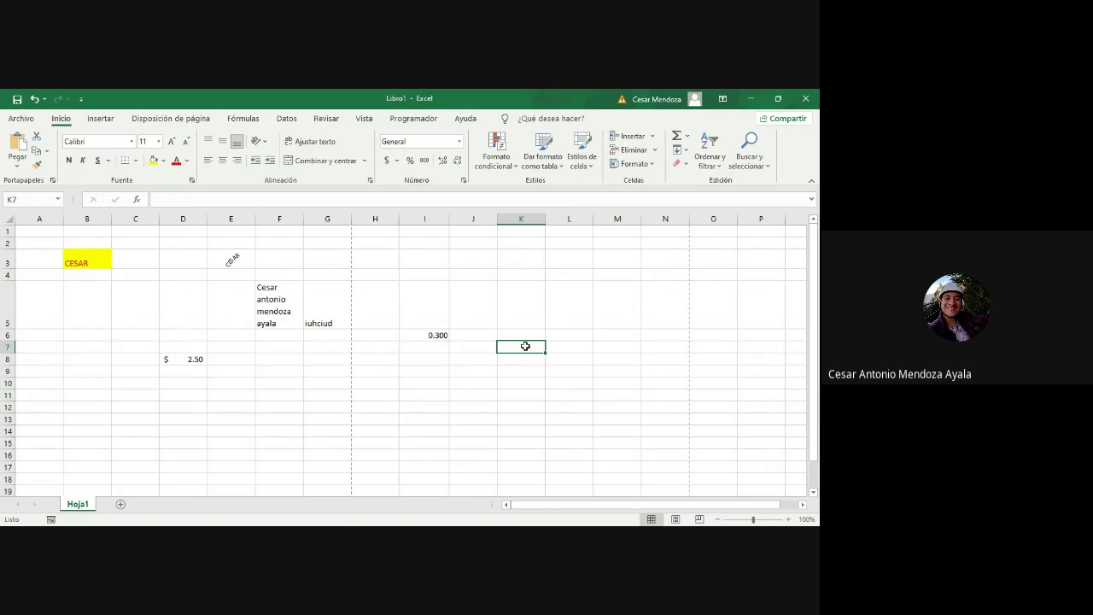
type("10")
key("Return")
type("9")
key("Return")
type("8")
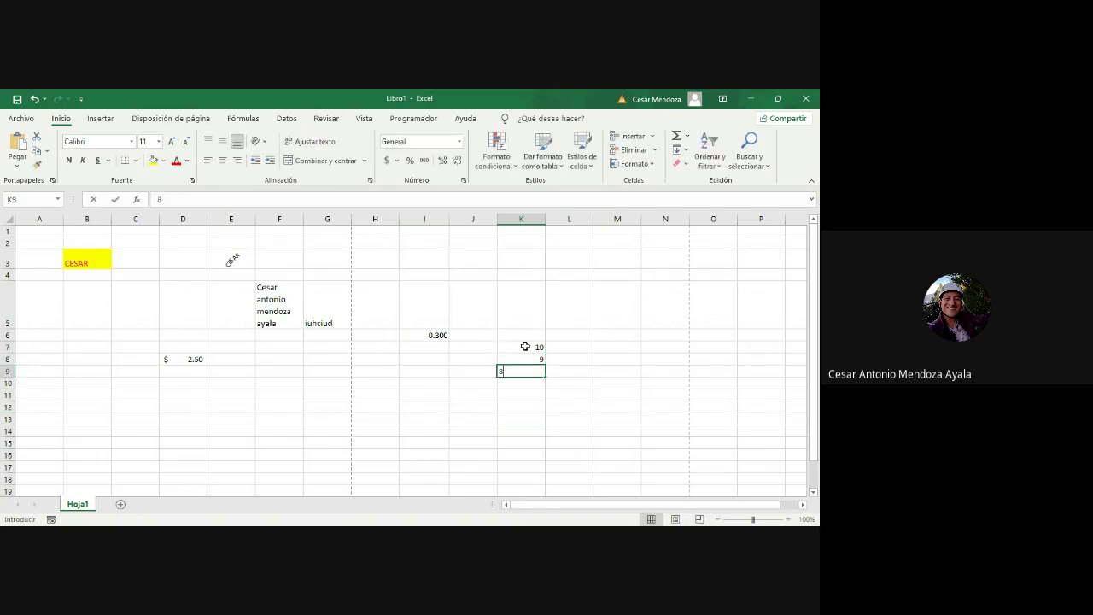
key("Return")
type("7")
key("Return")
type("6")
key("Return")
type("5")
key("Return")
type("4 ")
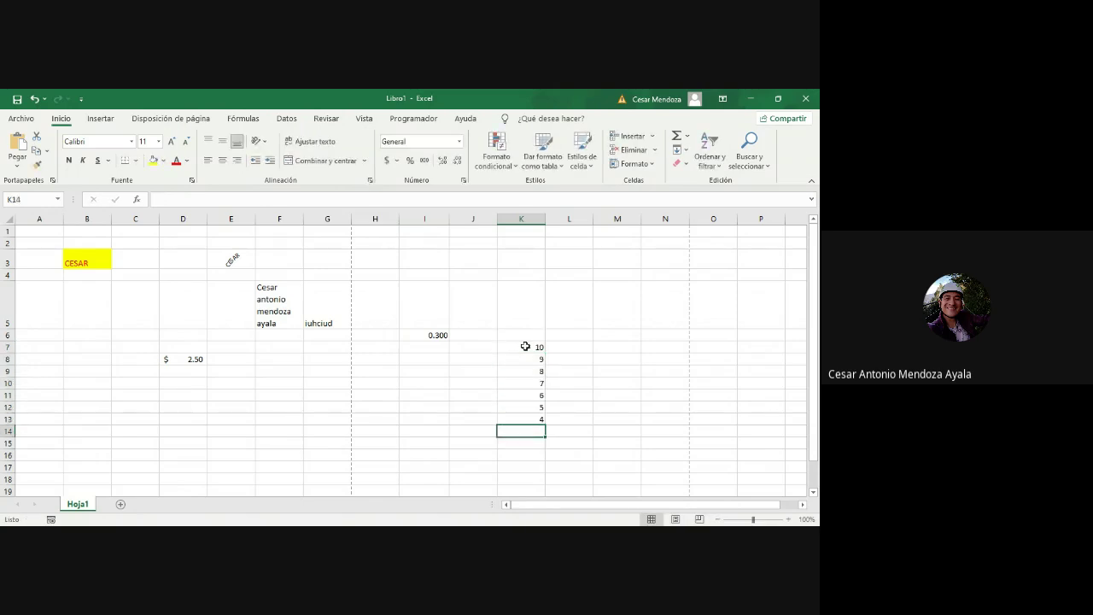
type("3")
key("Return")
type("2")
key("Return")
type("1")
key("Return")
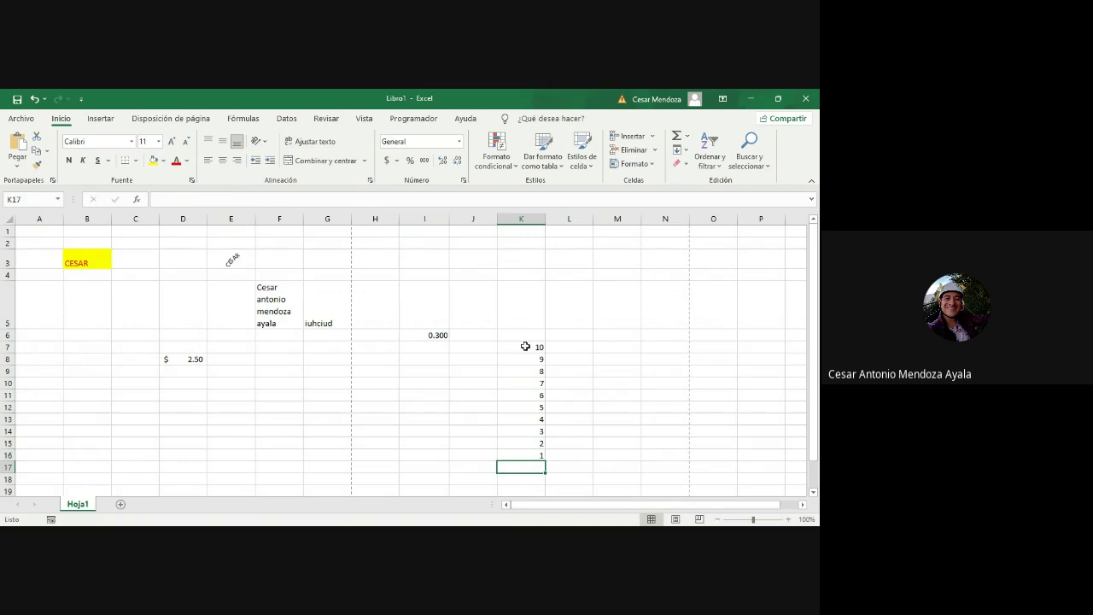
left_click_drag(526, 347, 535, 455)
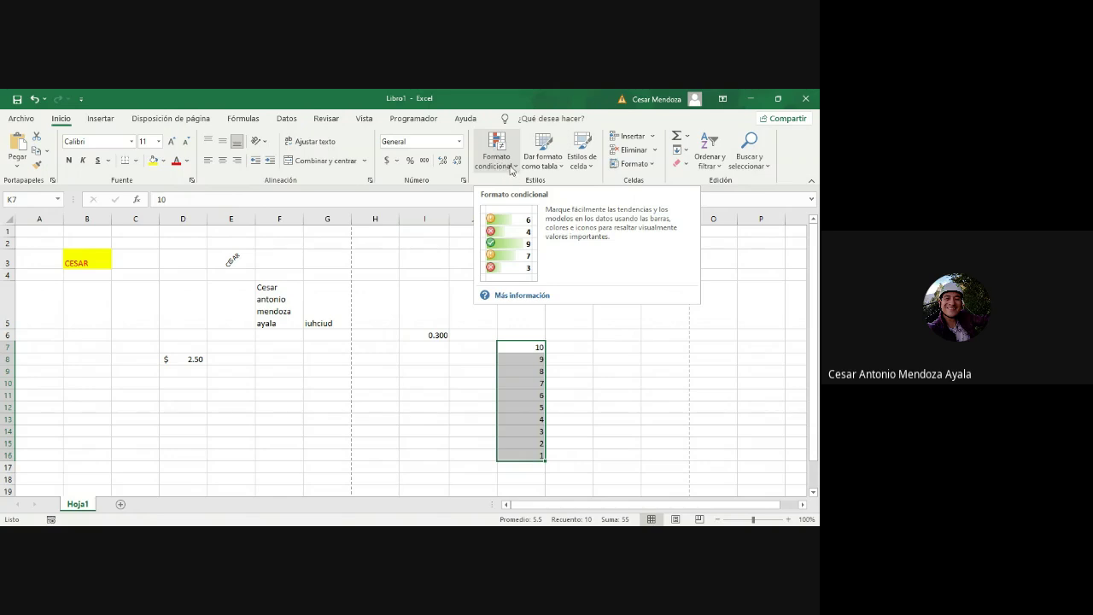
left_click(511, 166)
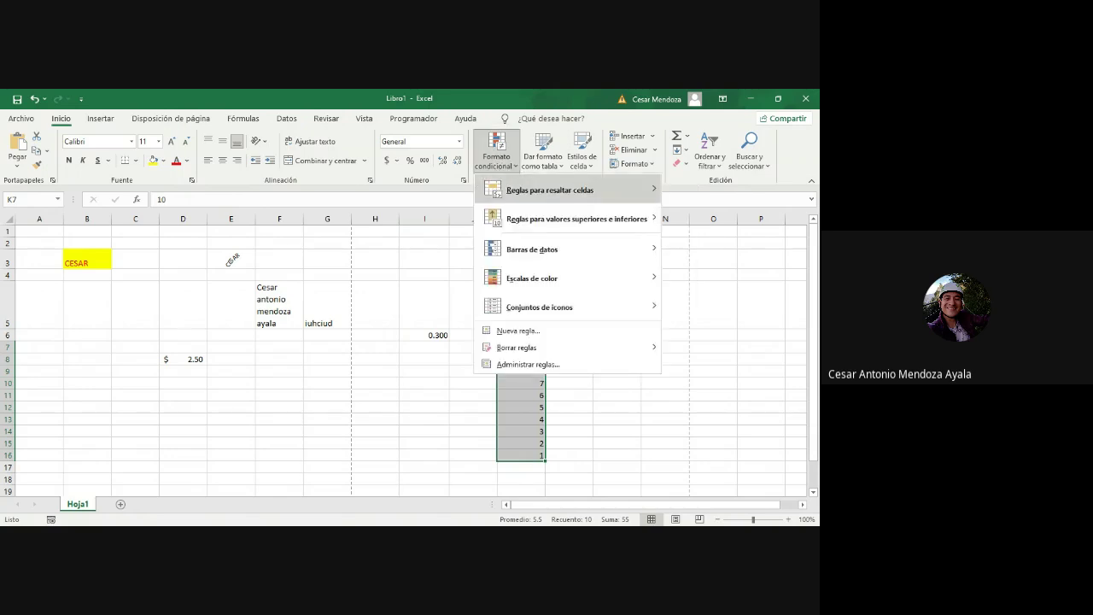
Step: Add a less-than rule to K7:K16 that highlights values 5 and below in light red
mouse_move(577, 219)
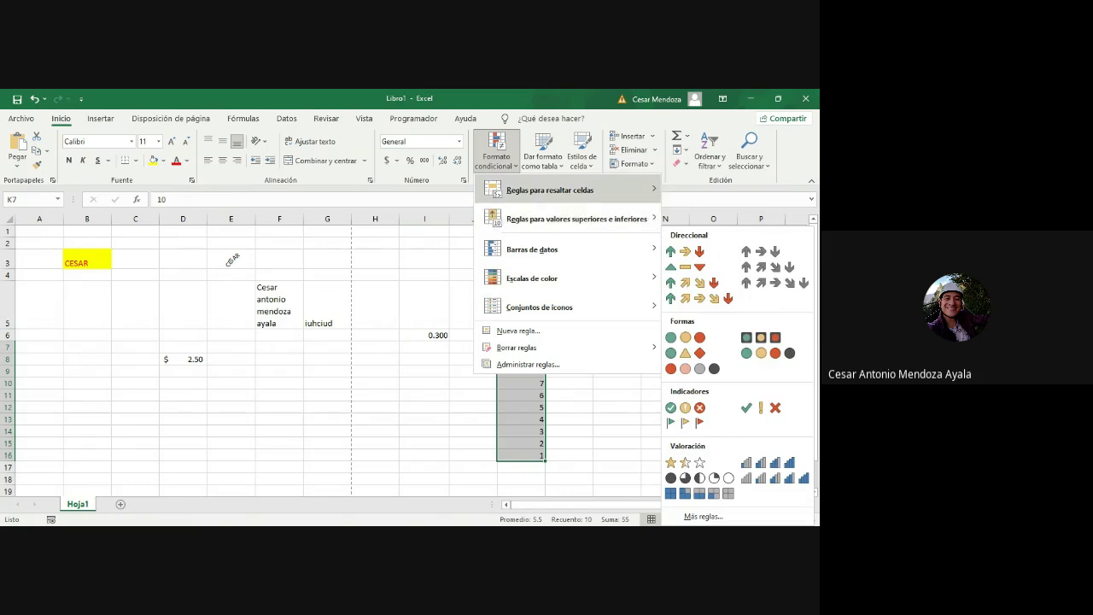
mouse_move(564, 189)
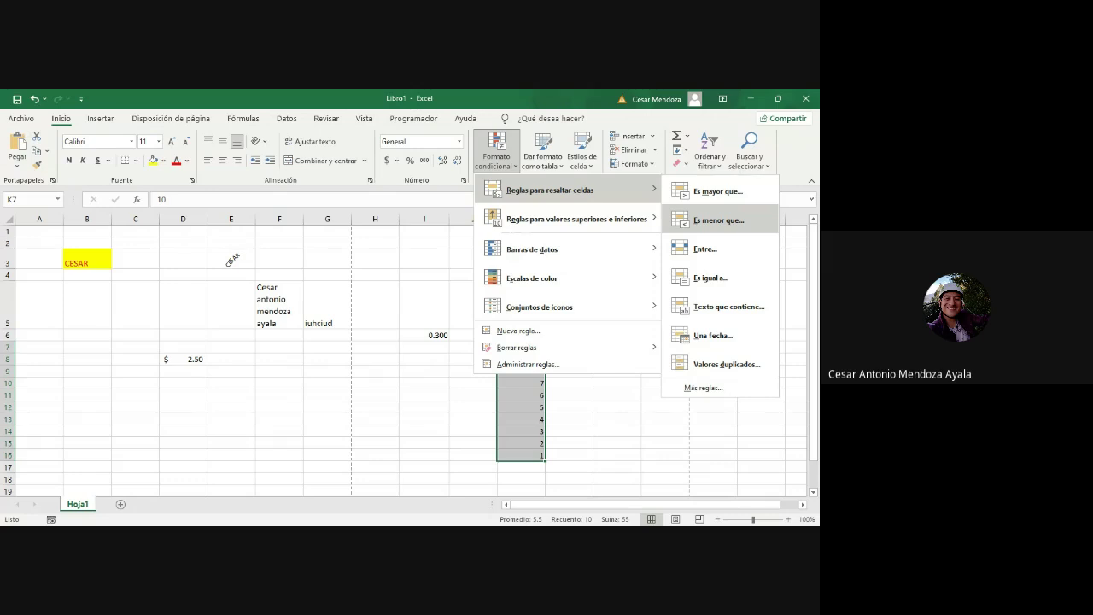
left_click(624, 414)
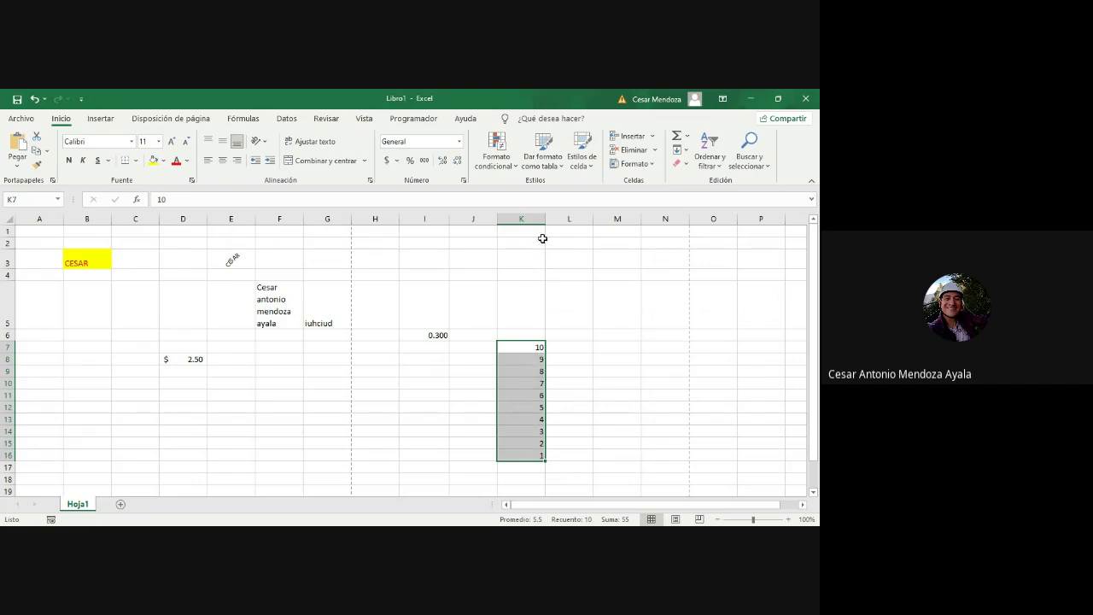
left_click(499, 160)
mouse_move(513, 189)
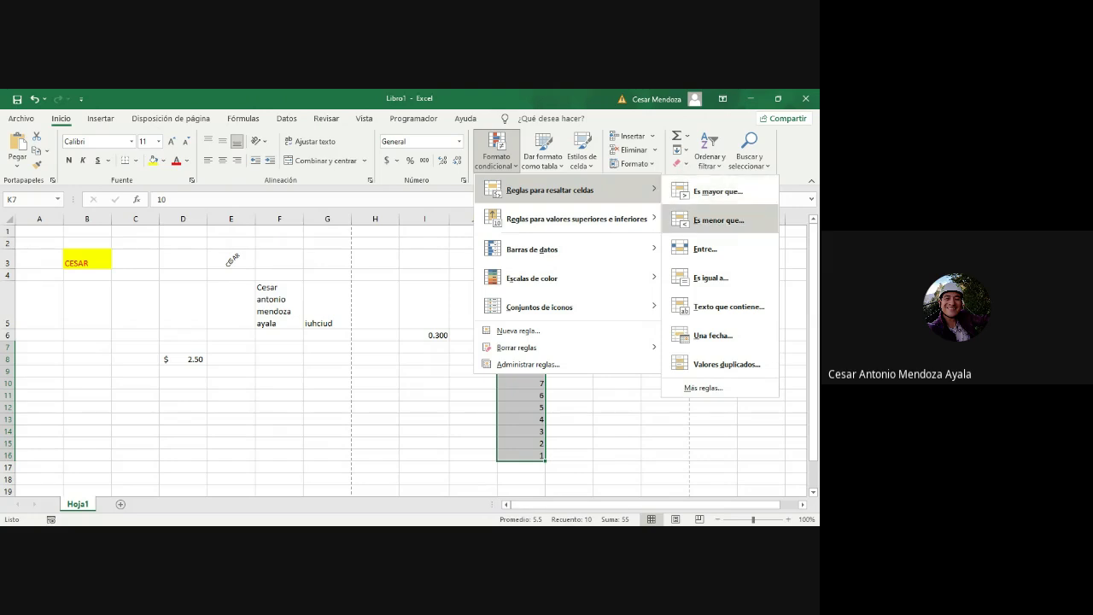
left_click(718, 220)
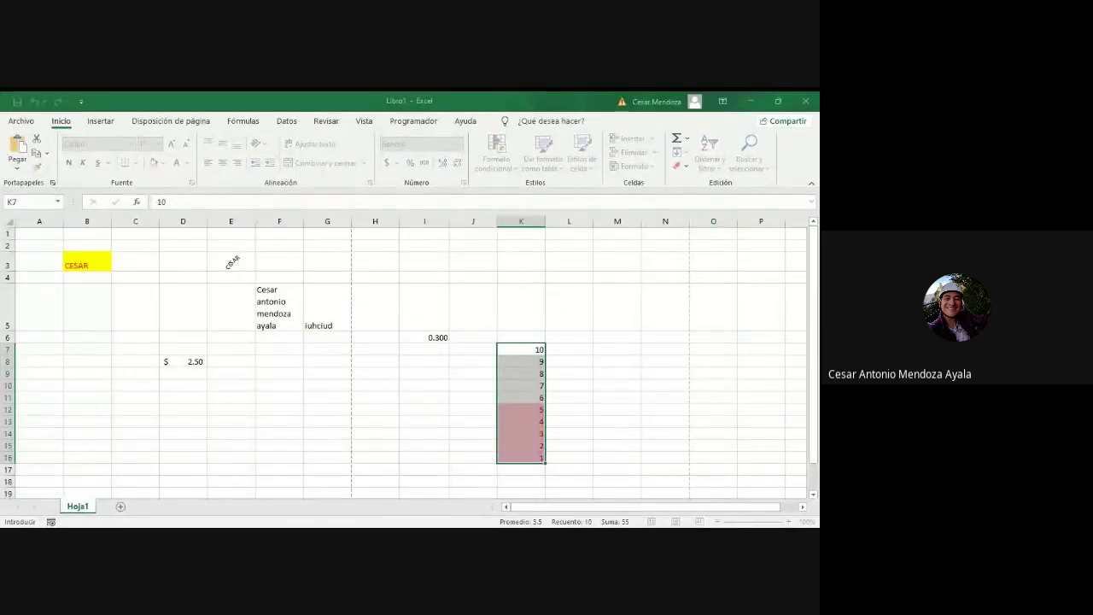
key("Return")
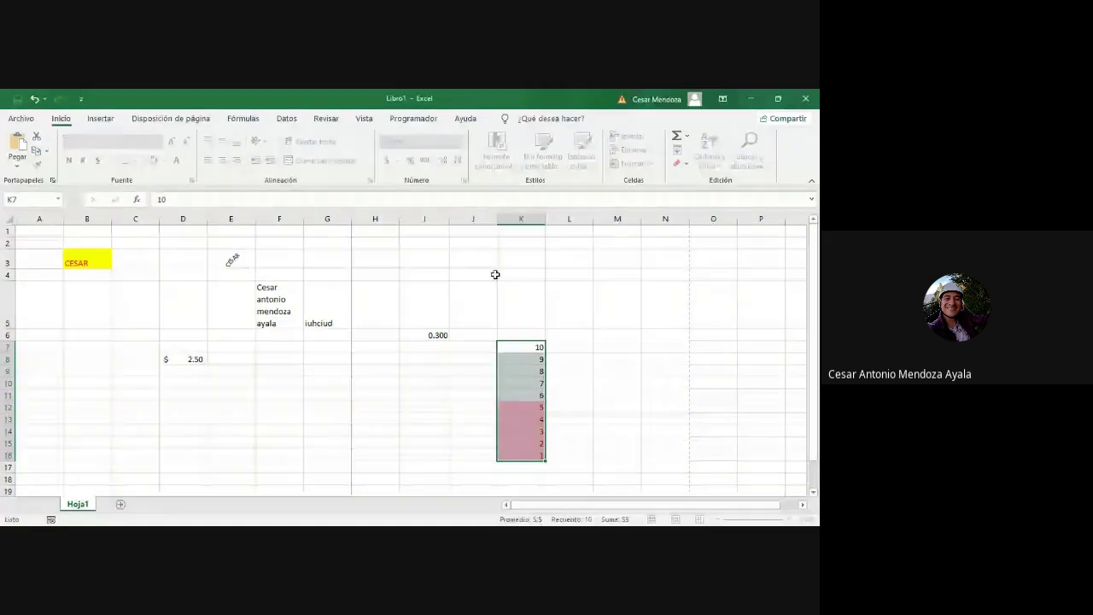
left_click(616, 360)
left_click_drag(541, 349, 536, 458)
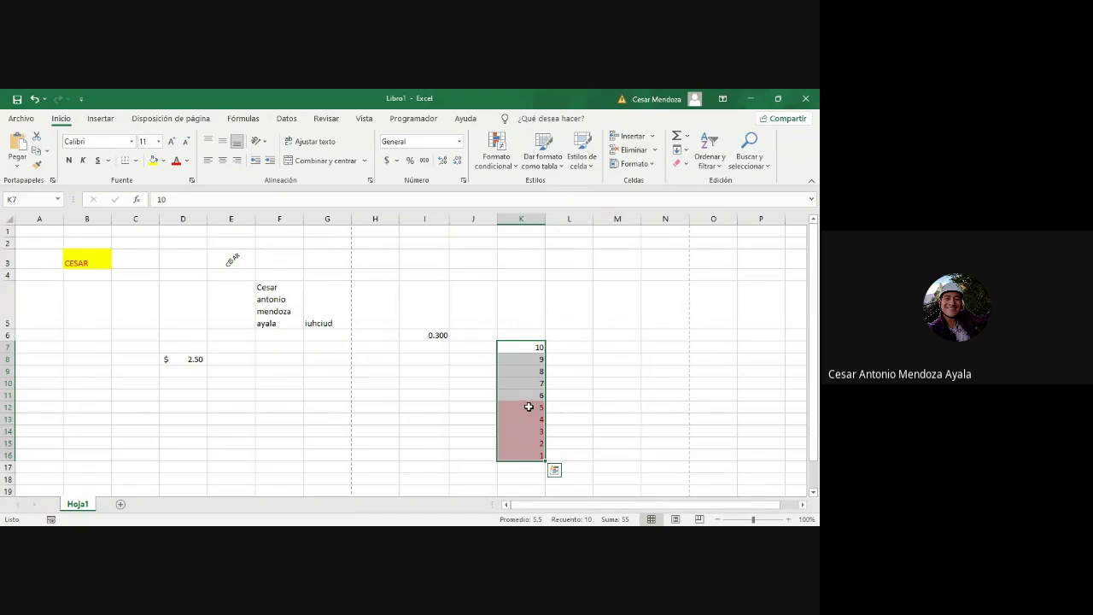
left_click(556, 406)
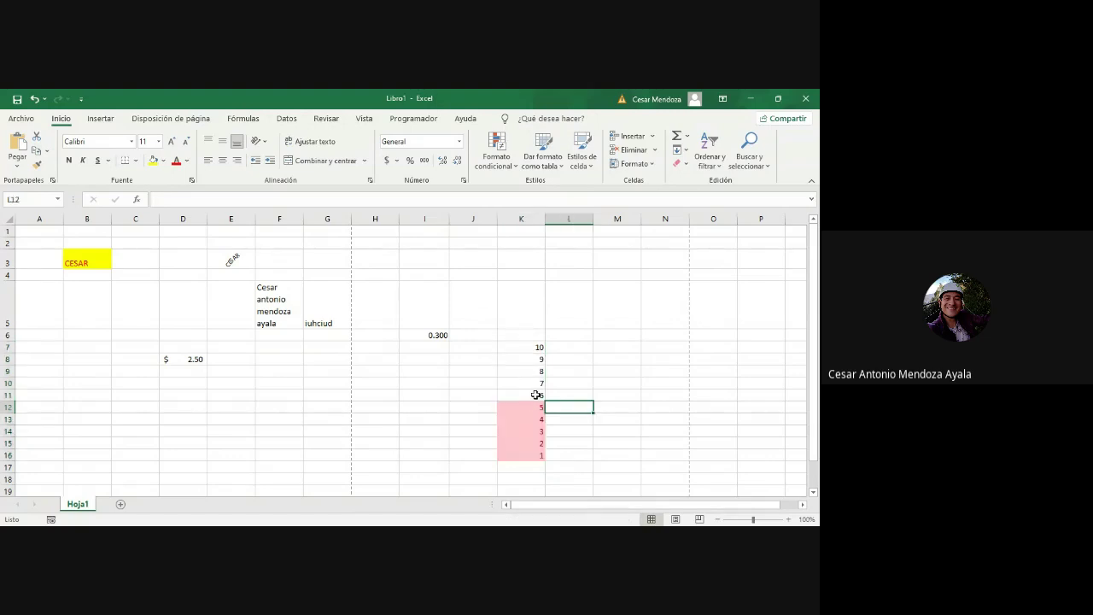
left_click_drag(520, 407, 523, 450)
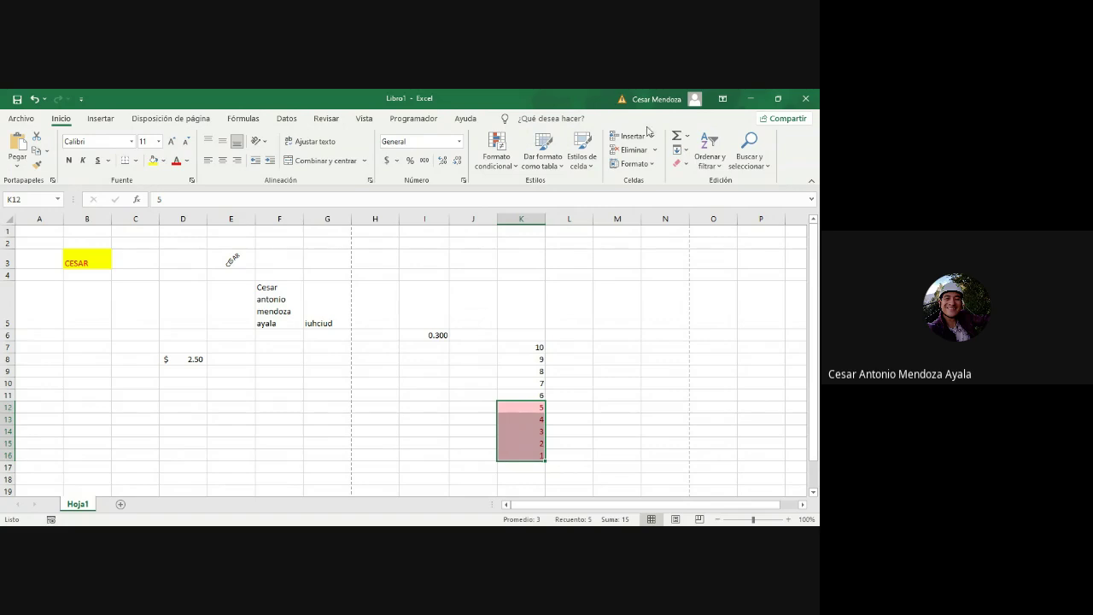
left_click(601, 394)
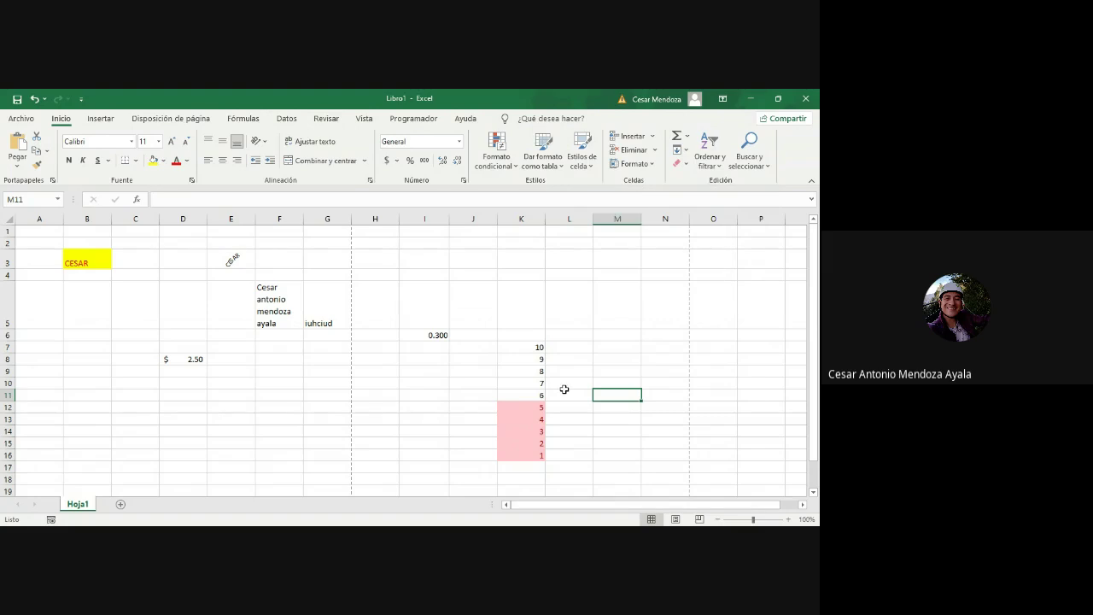
left_click(539, 398)
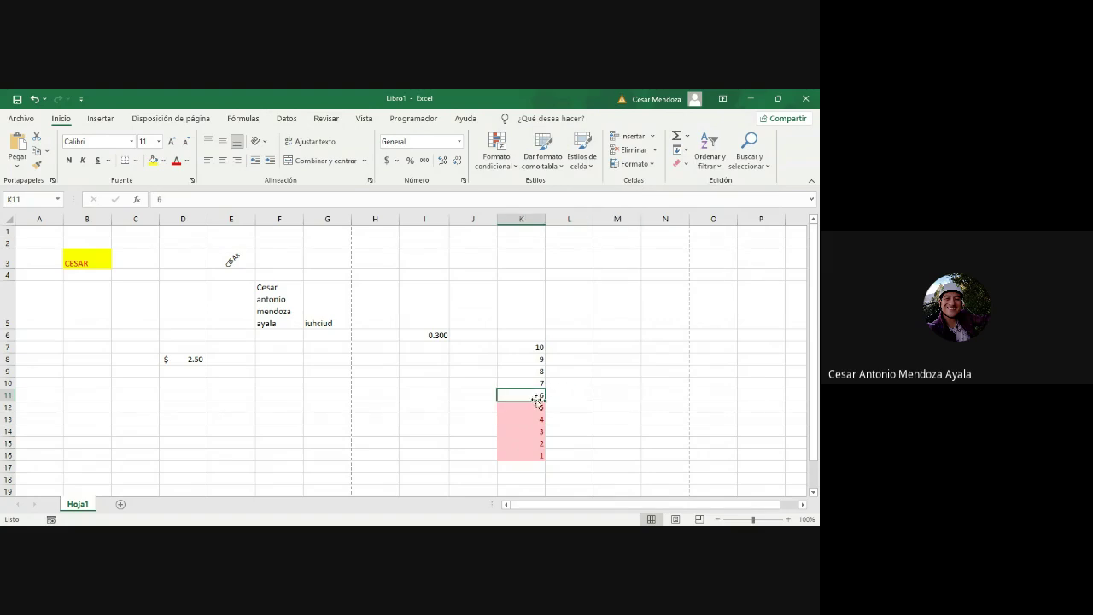
key("Return")
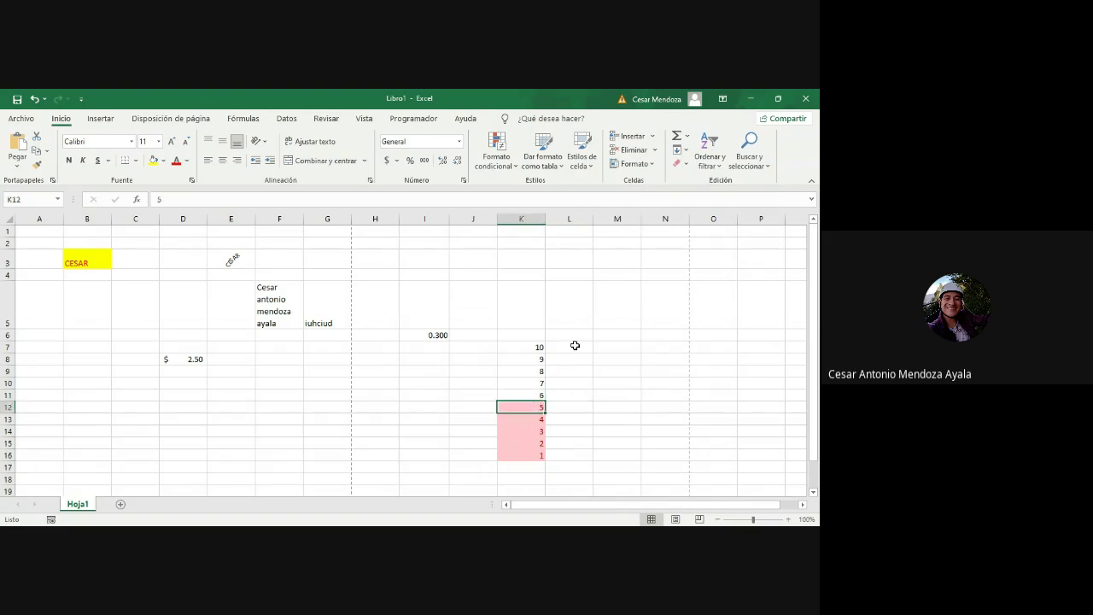
left_click(631, 138)
left_click(570, 391)
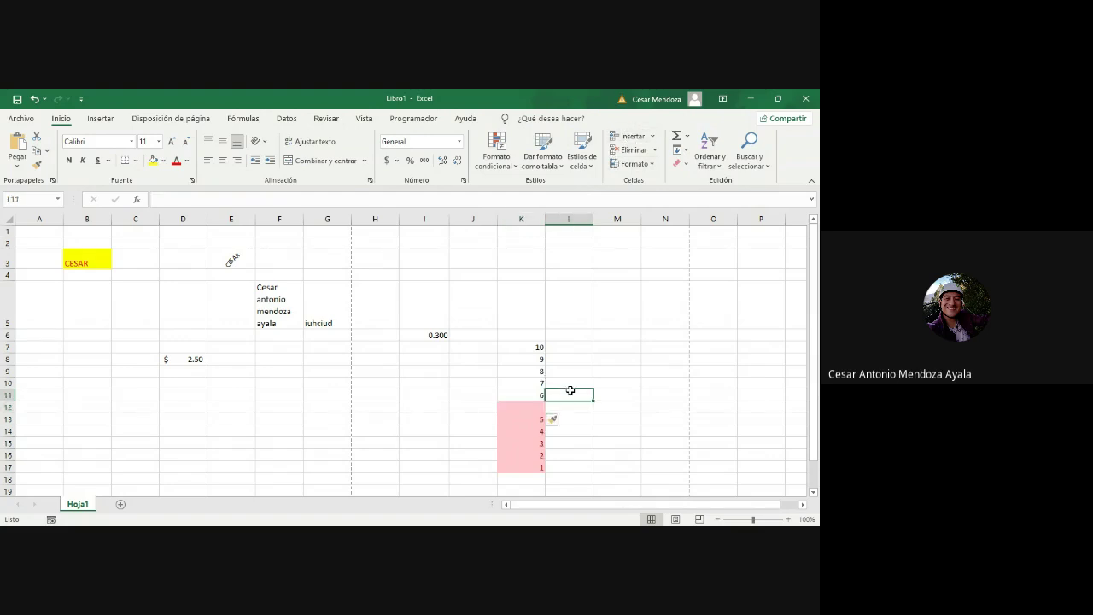
left_click(539, 409)
type("6")
key("Return")
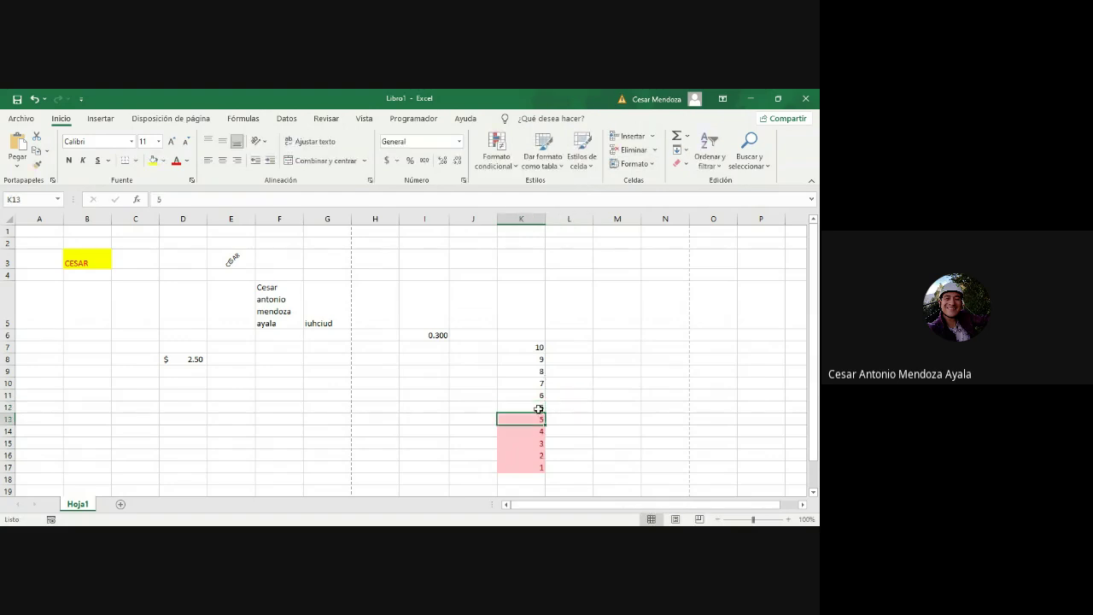
left_click(617, 417)
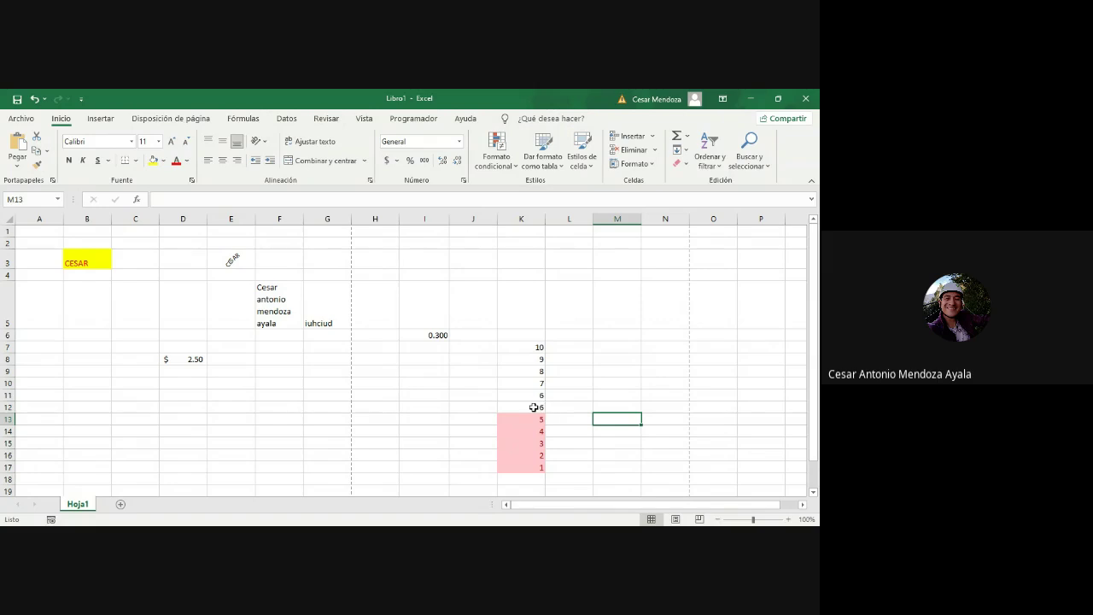
left_click(534, 407)
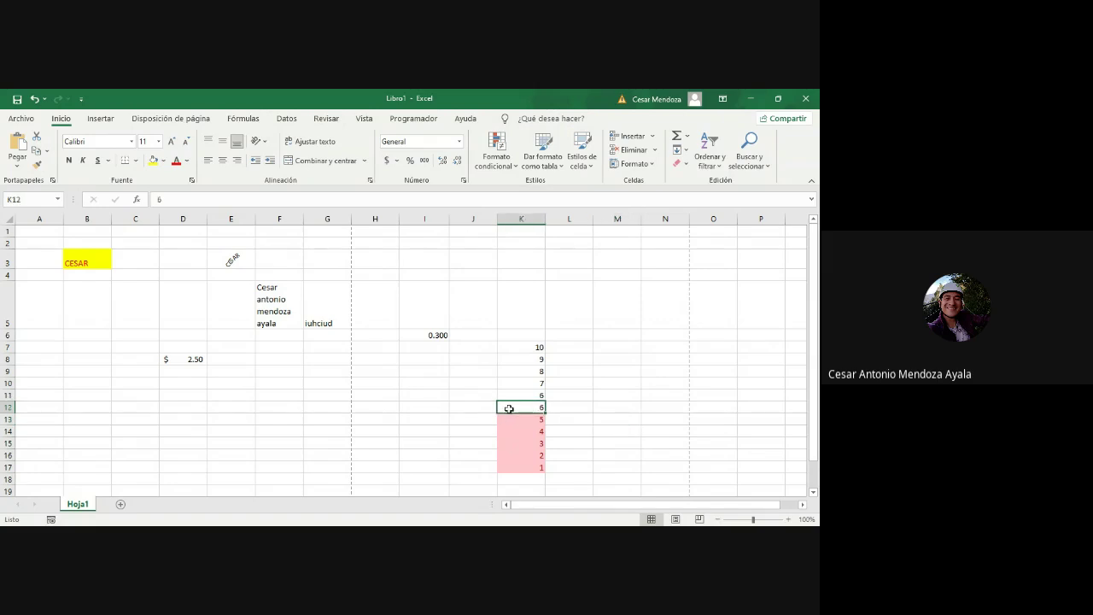
left_click(631, 154)
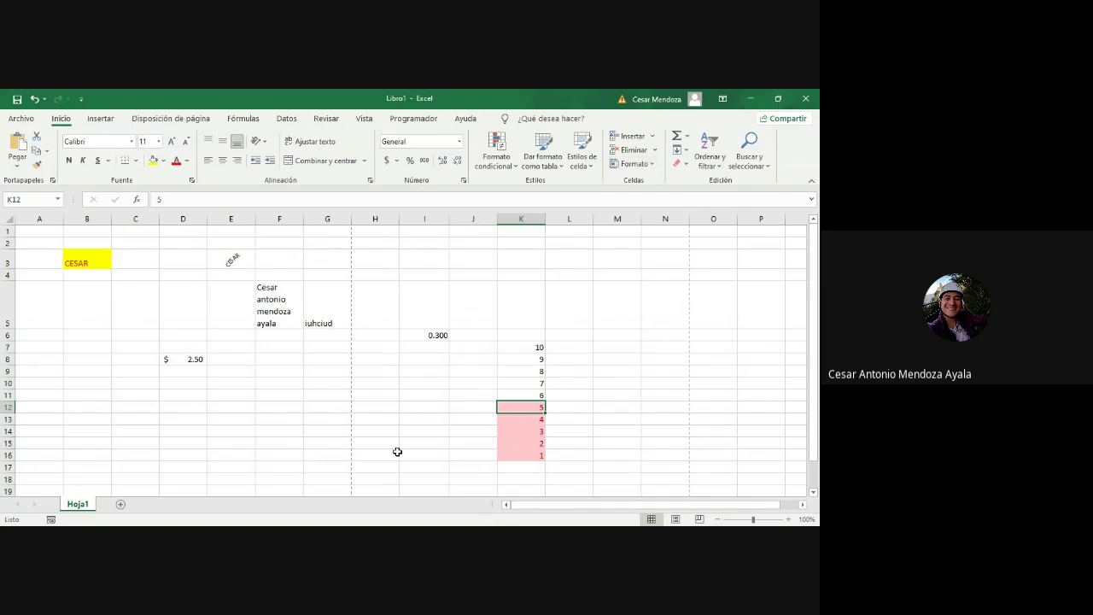
Step: Select A2:M16 and use Borrar todo to remove all its contents and formatting
left_click(686, 166)
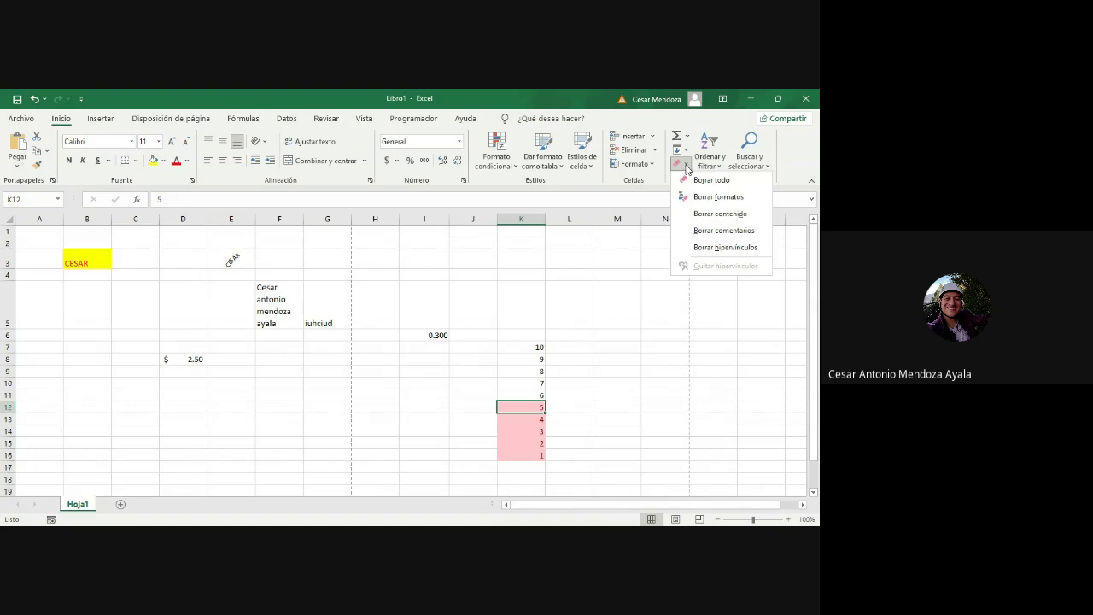
left_click(638, 471)
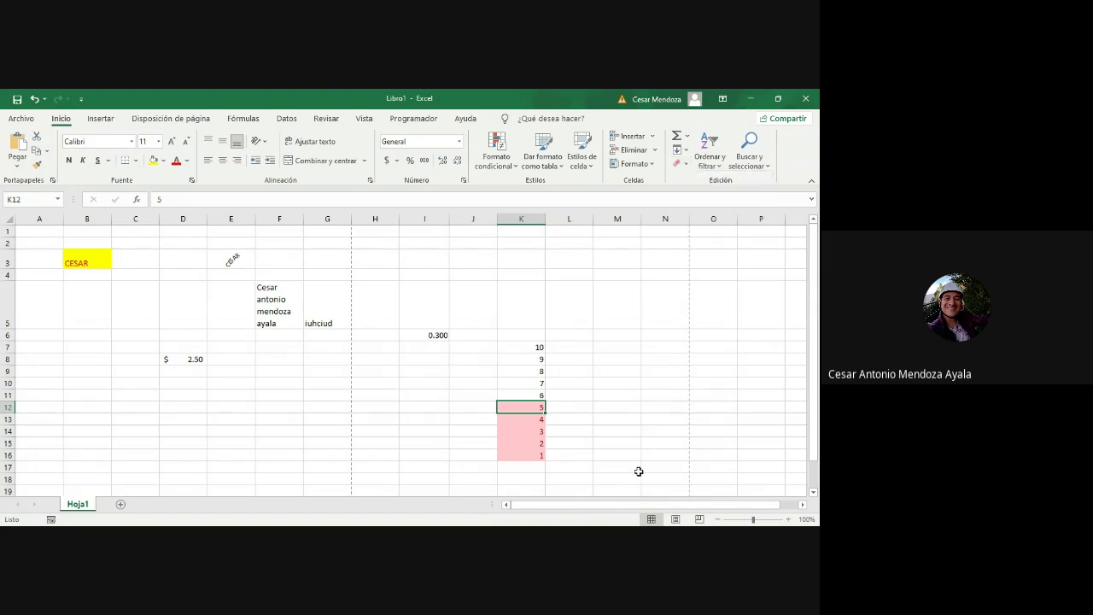
mouse_move(61, 241)
left_mouse_down()
mouse_move(256, 333)
mouse_move(618, 458)
left_mouse_up()
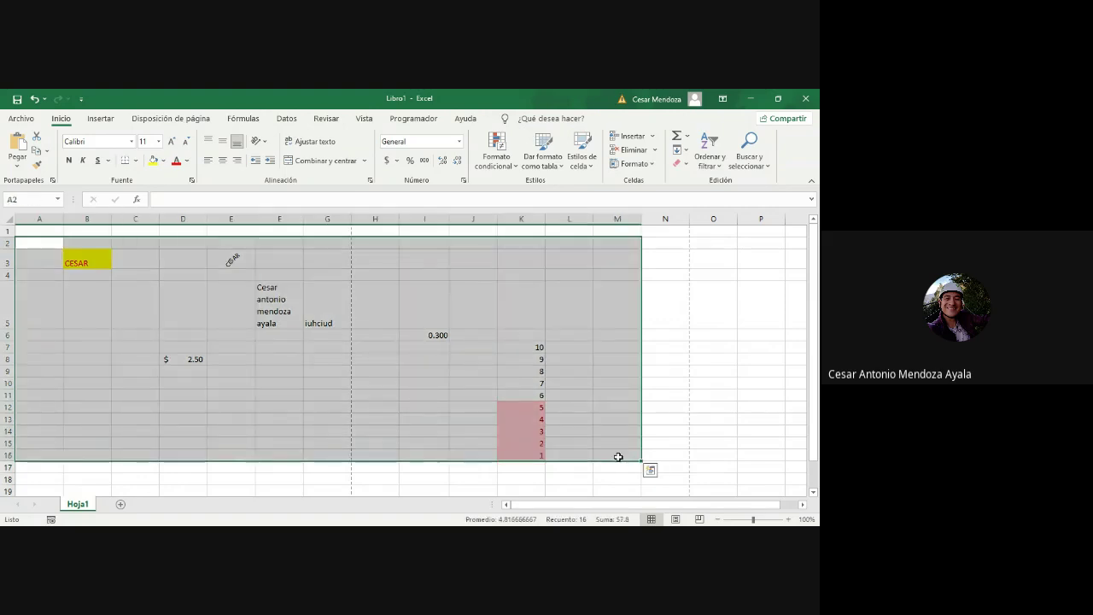
left_click(686, 164)
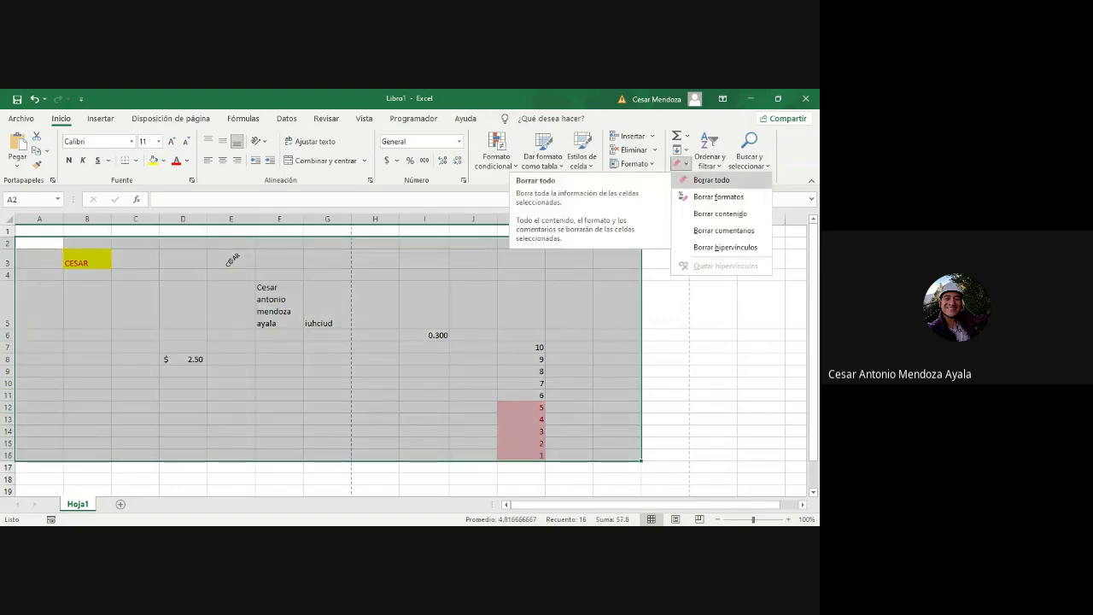
left_click(702, 180)
left_click(368, 311)
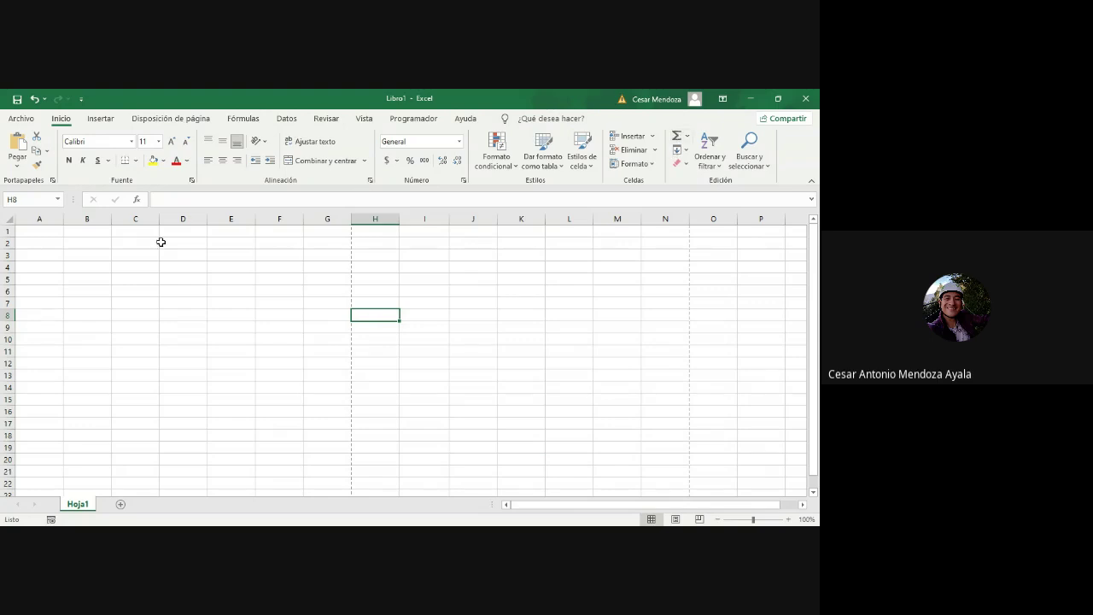
left_click(116, 245)
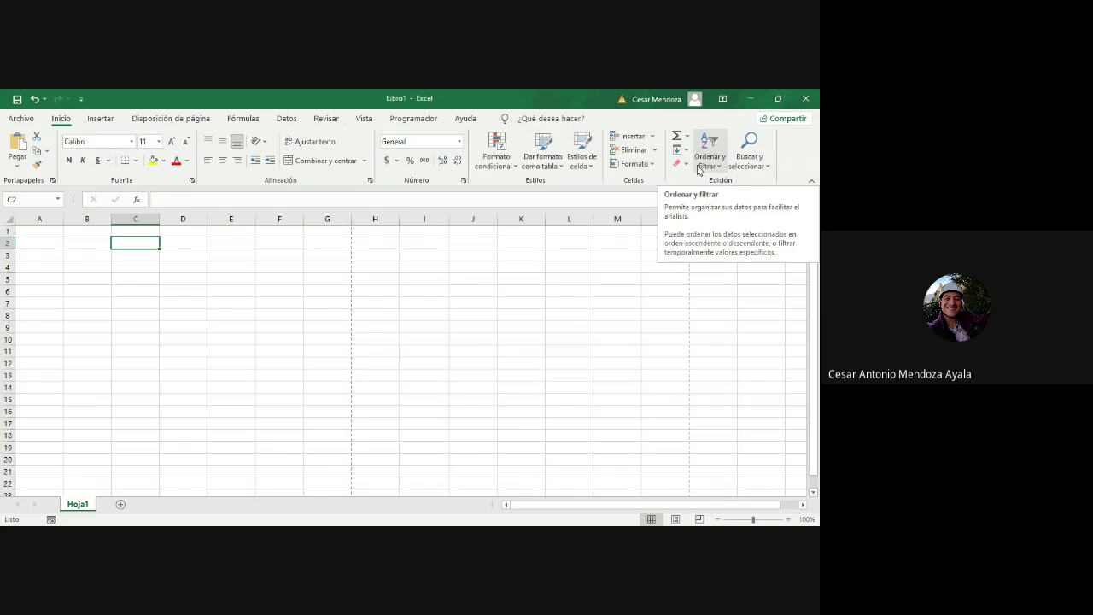
Step: Check the Ordenar y filtrar options without applying any, then show the Insertar commands
left_click(698, 170)
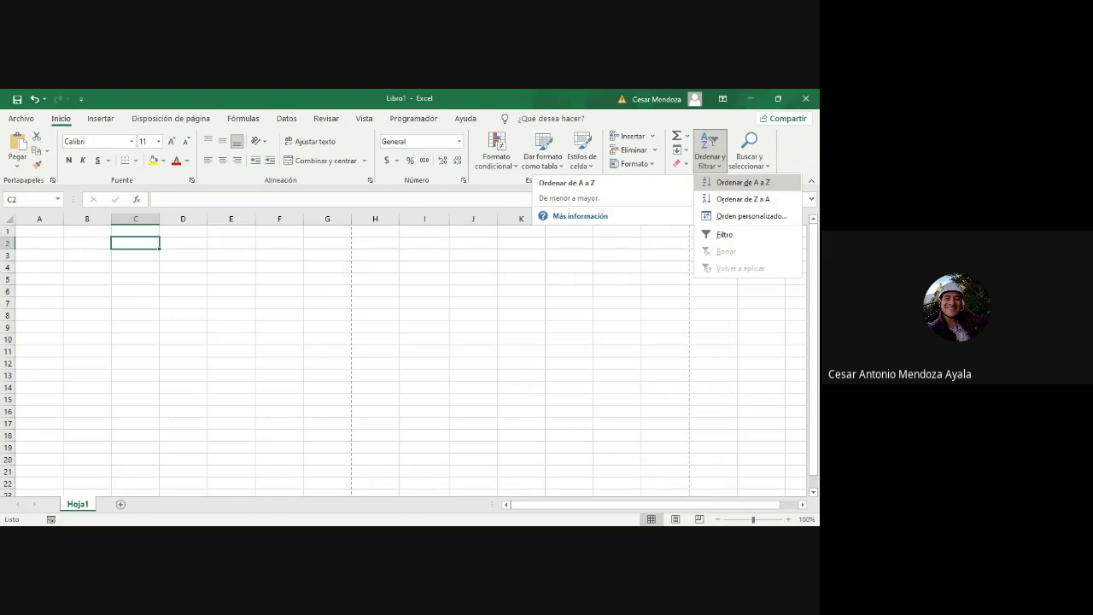
left_click(550, 335)
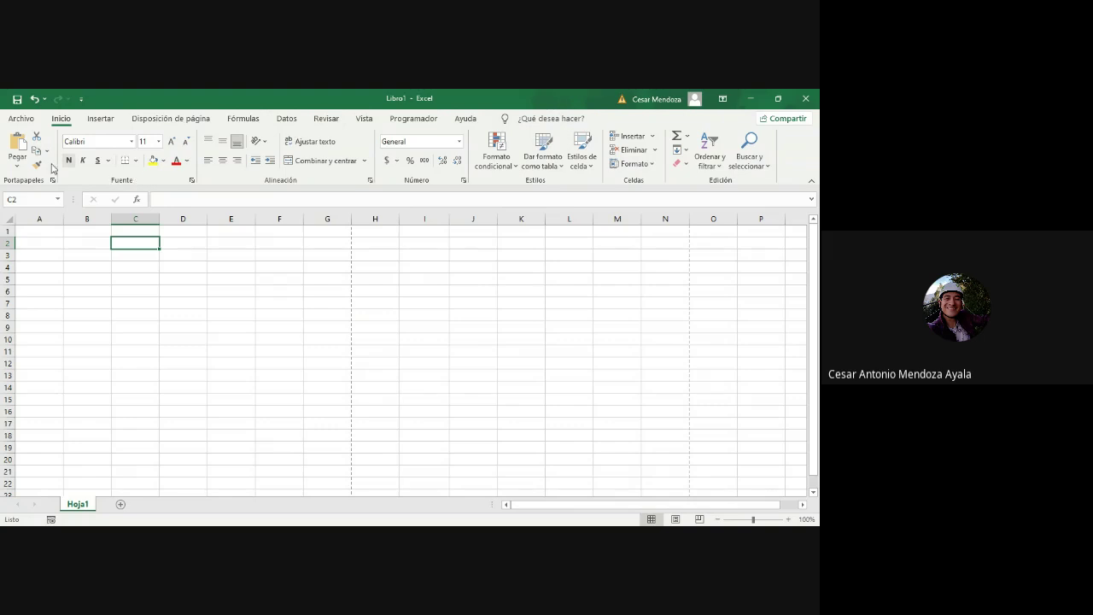
left_click(100, 120)
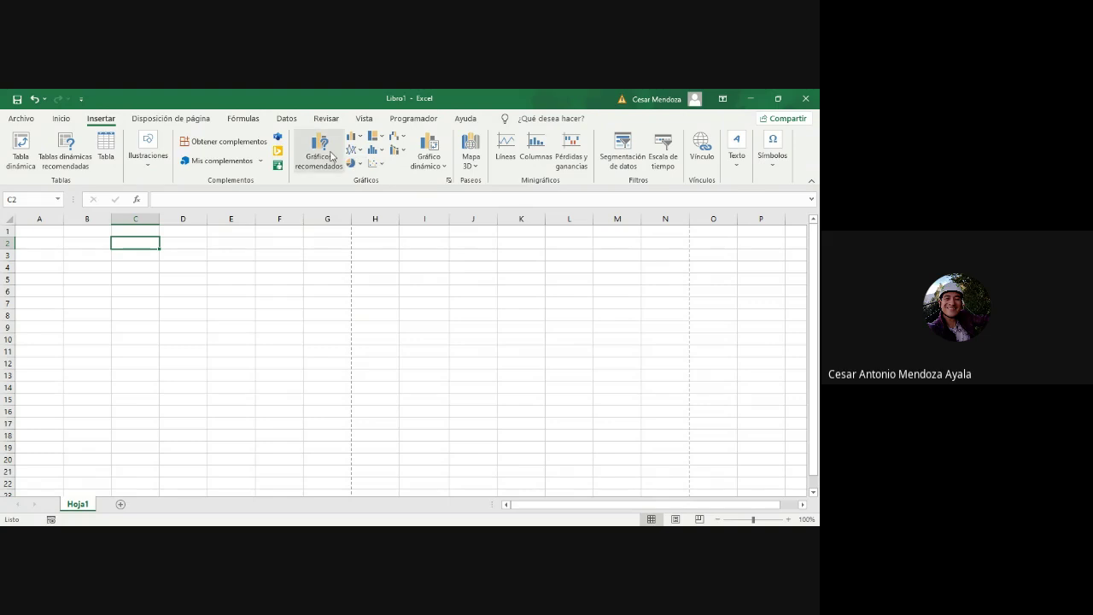
Step: Draw a smiley face shape spanning columns E to H
left_click(148, 162)
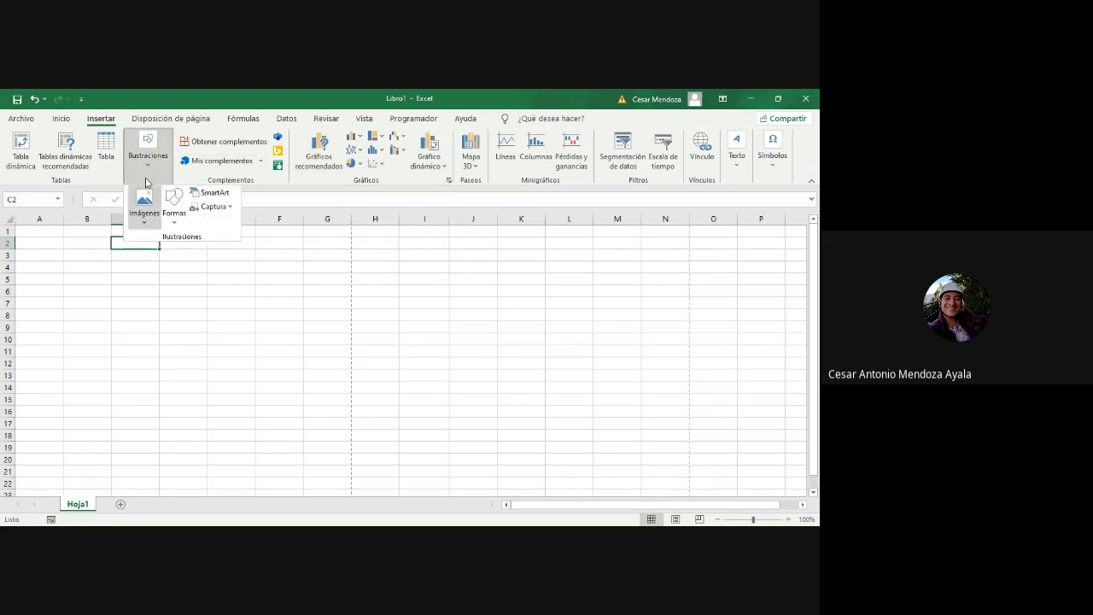
left_click(174, 213)
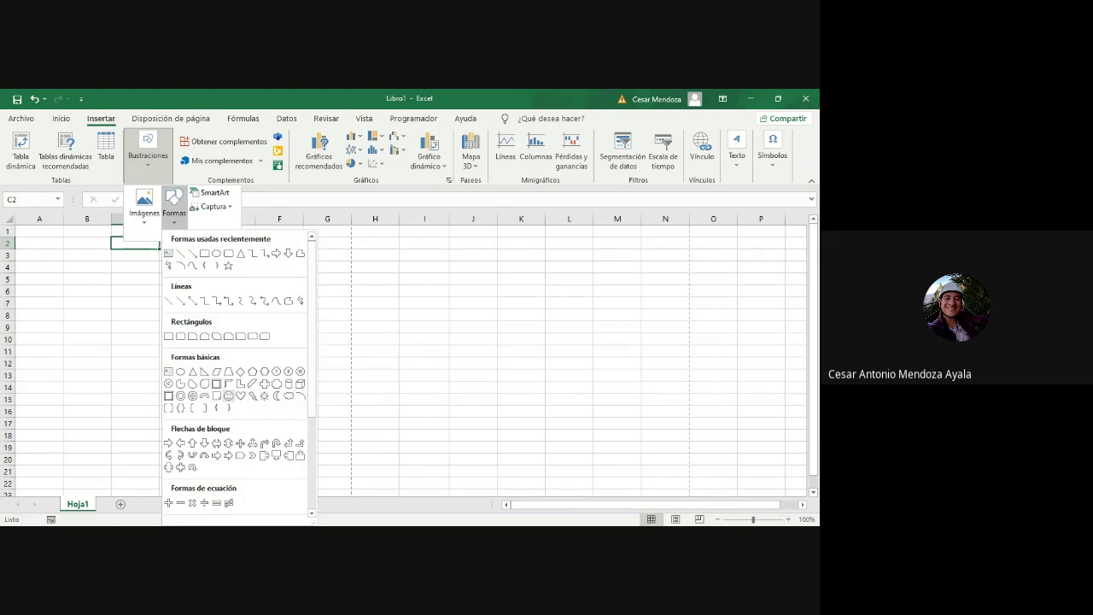
left_click(229, 396)
left_click_drag(219, 432, 407, 255)
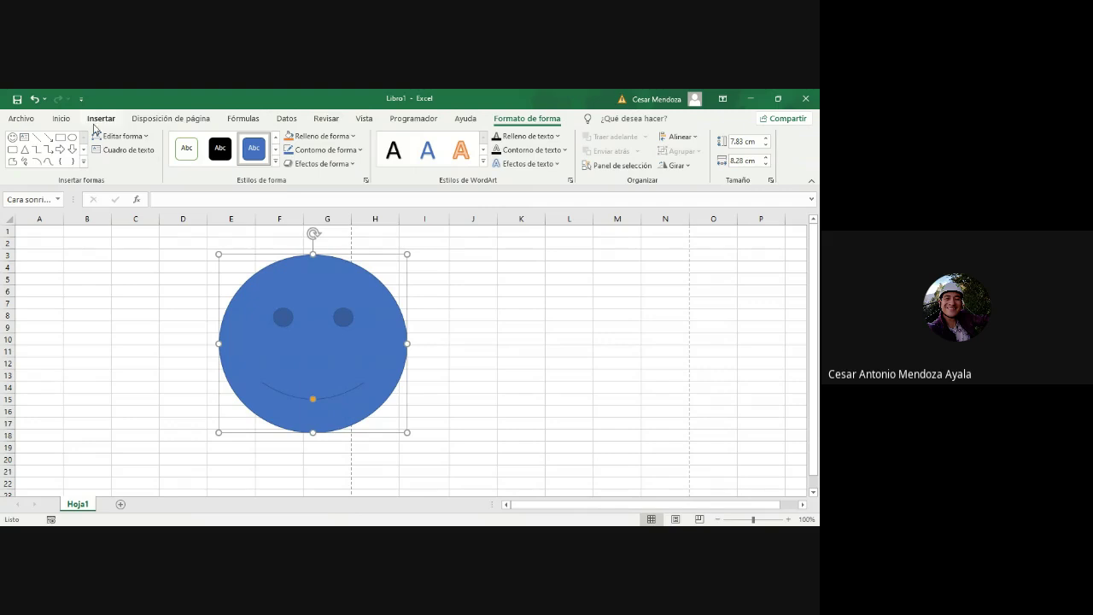
Step: Draw a rectangle to the right of the smiley, then select cell B5
left_click(60, 119)
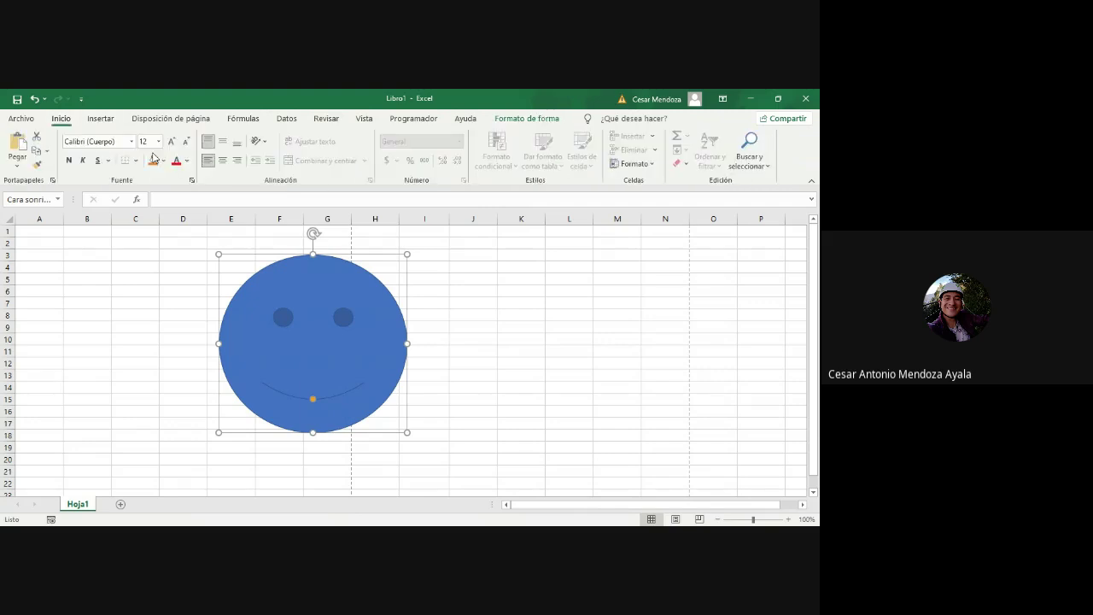
left_click(101, 118)
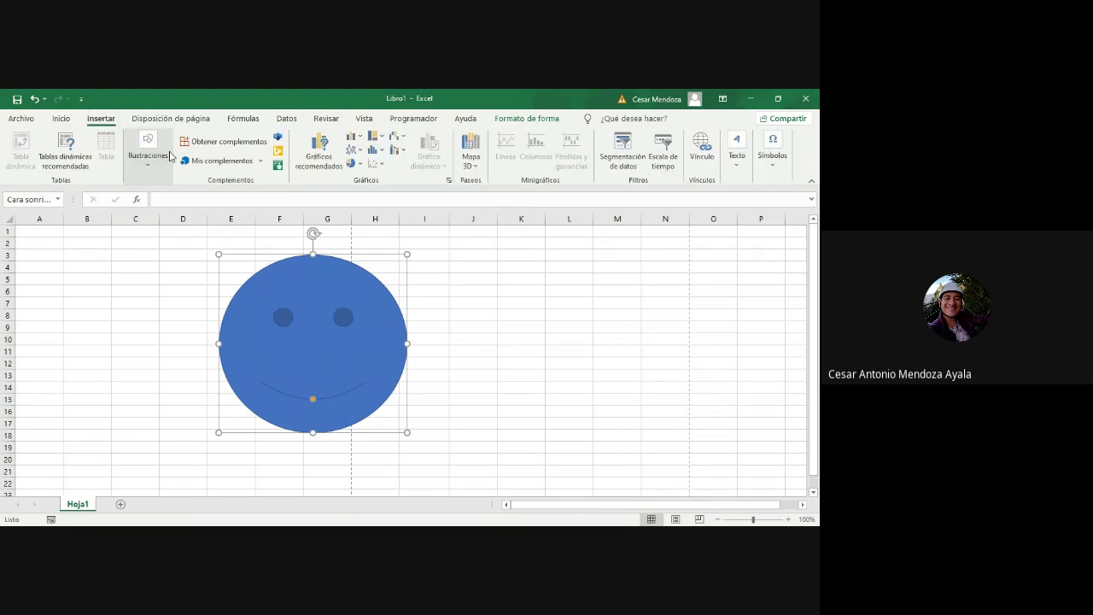
left_click(170, 156)
left_click(174, 205)
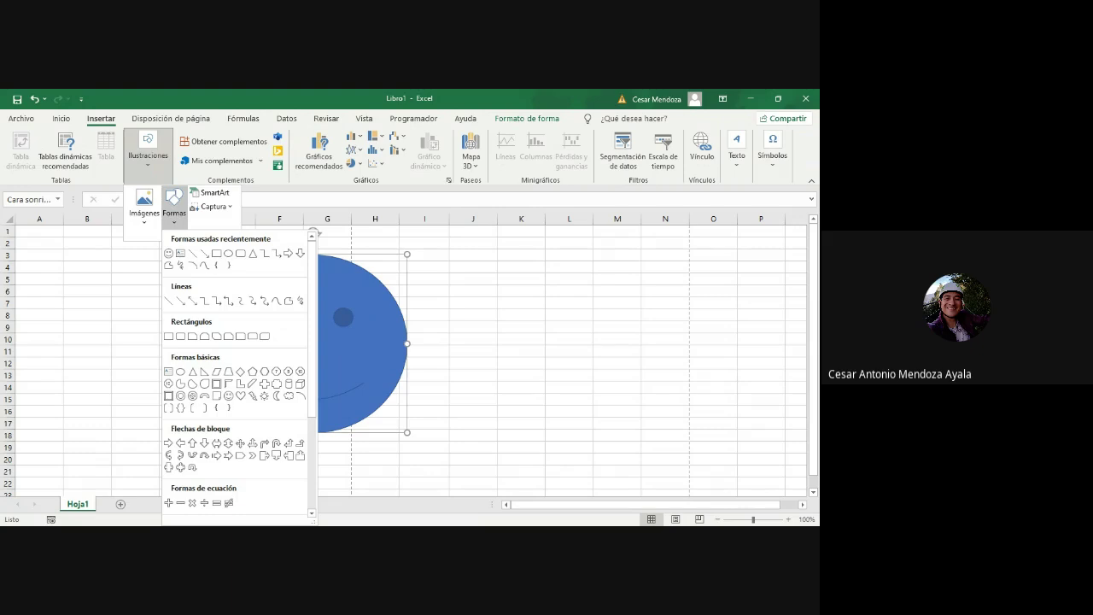
left_click(216, 252)
left_click_drag(463, 297, 646, 373)
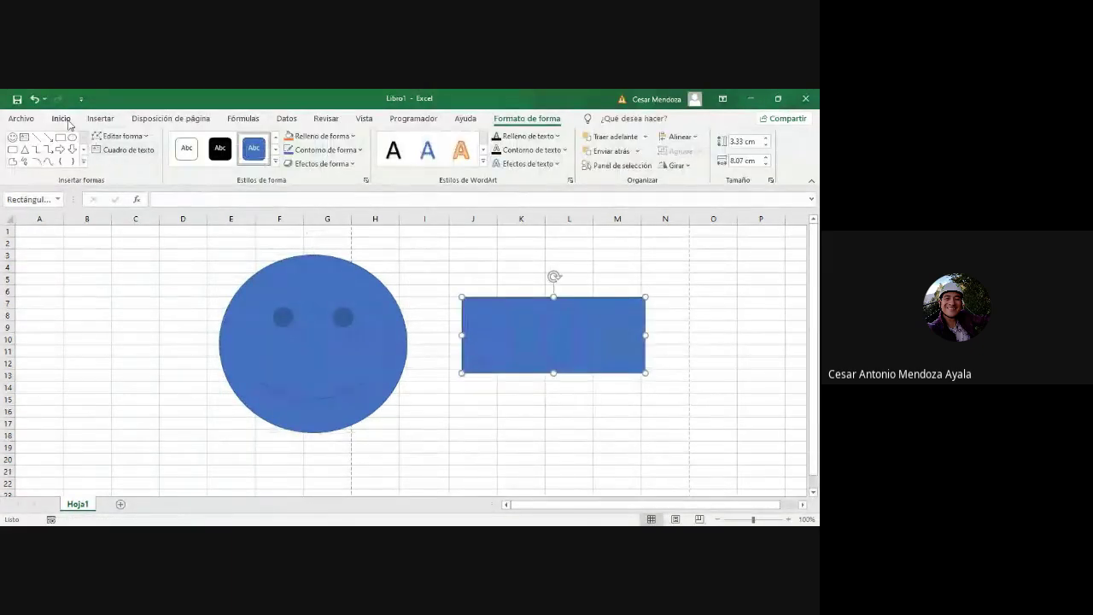
left_click(60, 119)
left_click(74, 275)
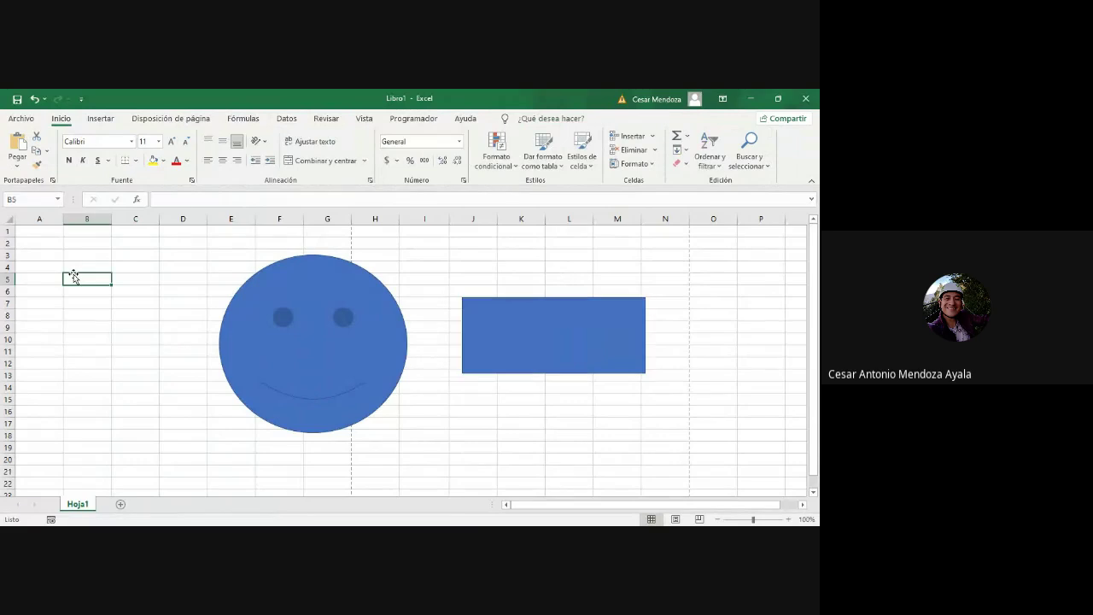
Step: Enter rojo 10, azul 5 and amarillo 6 in B5:C7
type("rojo")
key("Return")
type("azul")
key("Return")
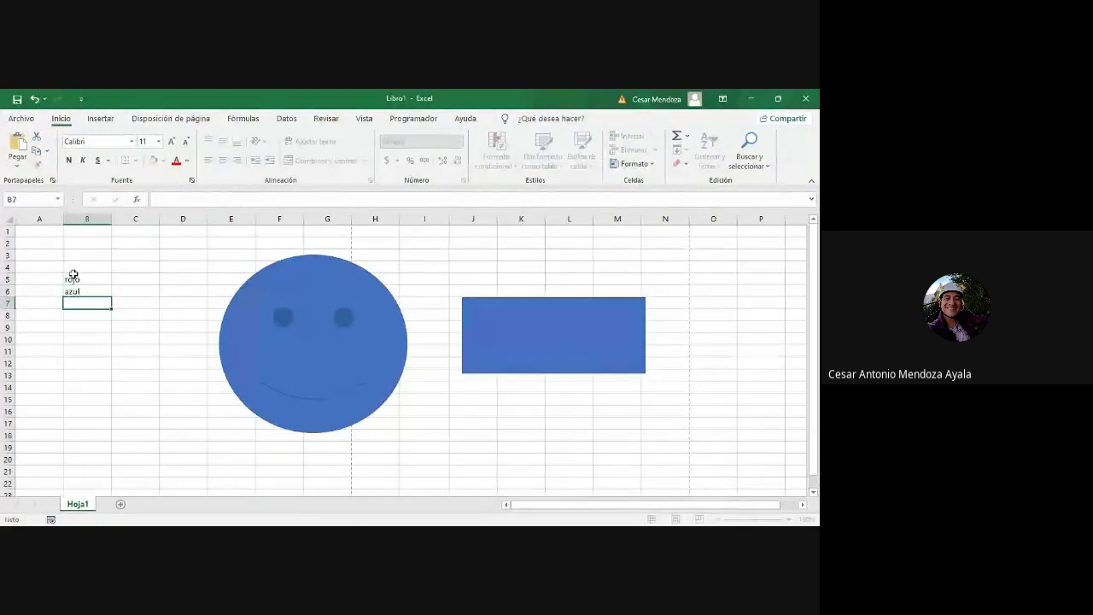
type("amarillo")
key("Tab")
key("Right")
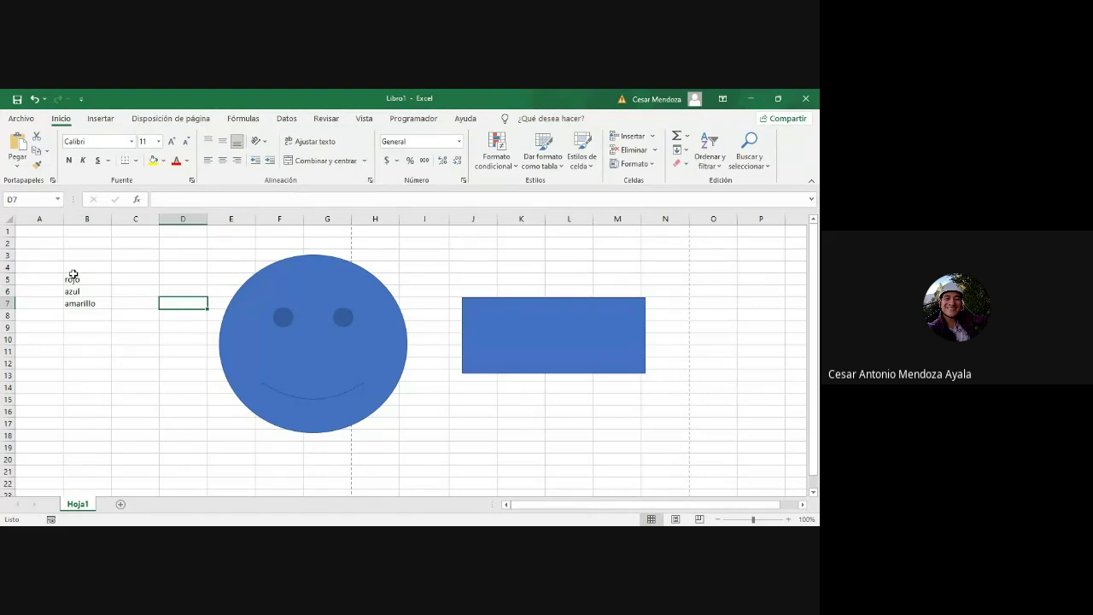
key("Up")
key("Up")
key("Left")
type("10")
key("Return")
type("5")
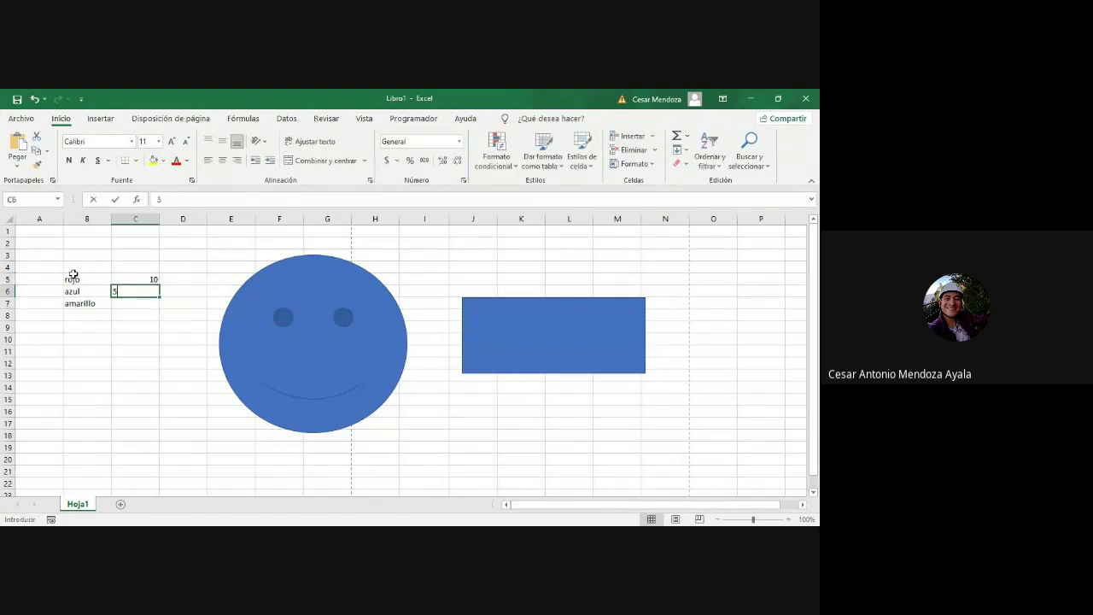
key("Return")
type("6")
key("Return")
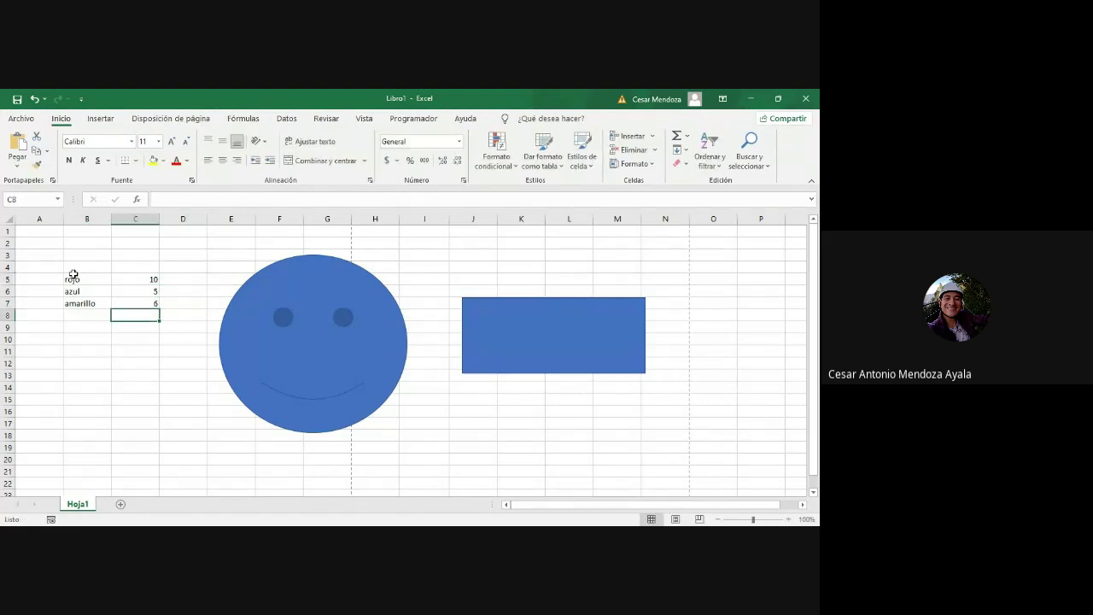
Step: Select B5:C7 and bring up the Insertar column and bar chart choices
left_click_drag(151, 303, 91, 283)
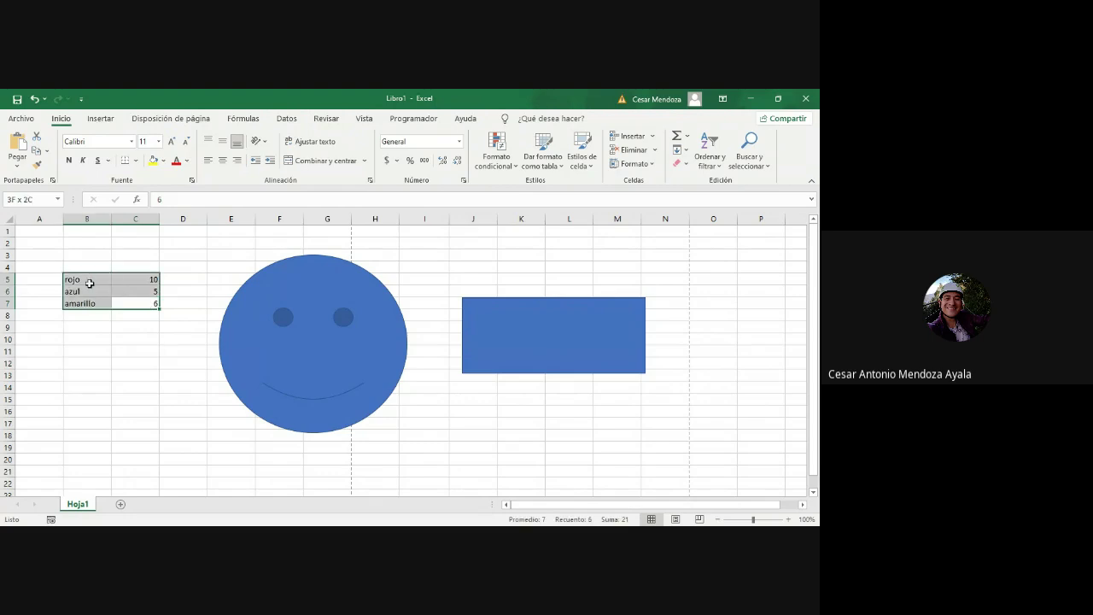
left_click(101, 119)
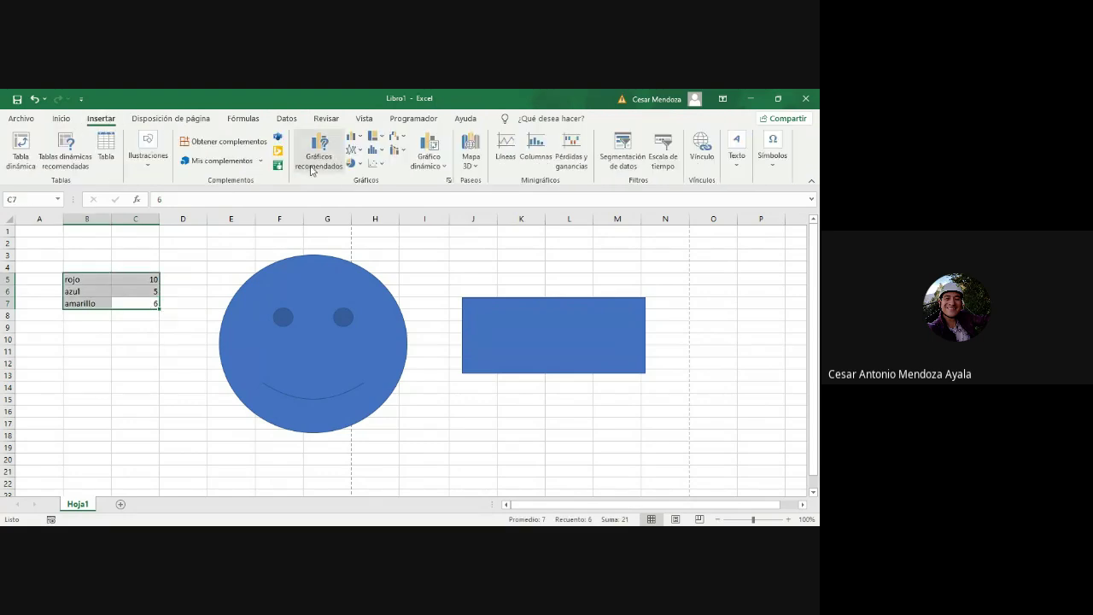
left_click(354, 137)
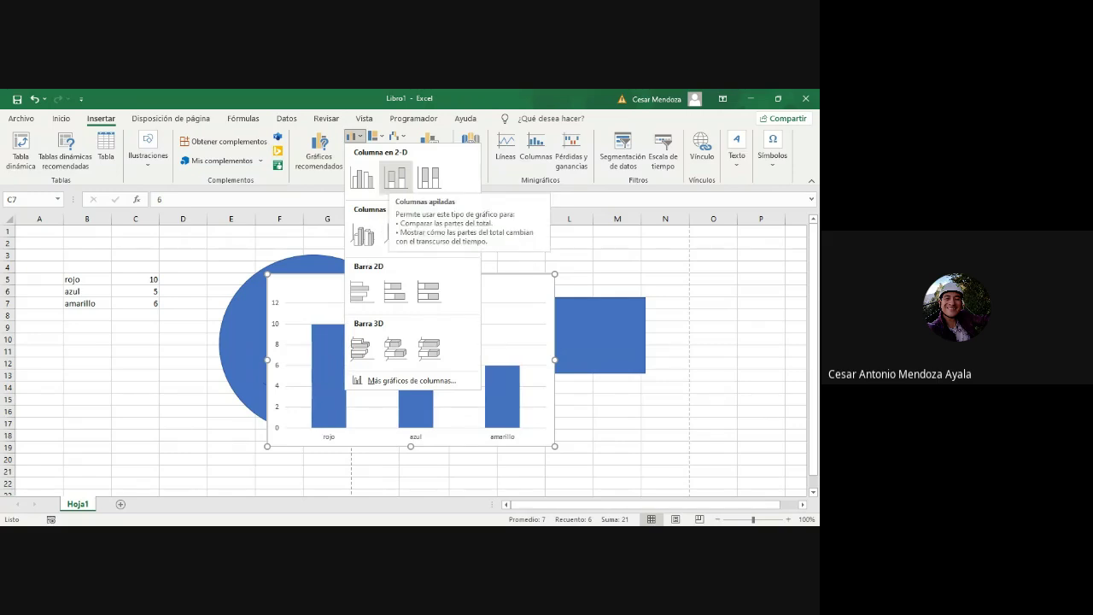
Step: Insert a stacked column chart, delete the smiley and rectangle shapes, and clear the old data
left_click(395, 177)
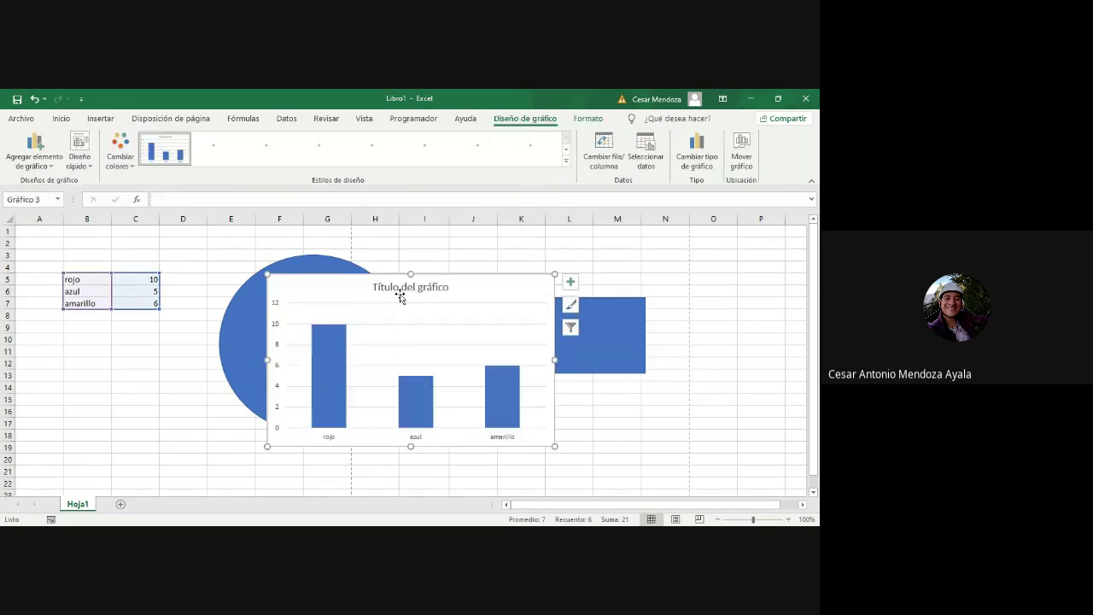
left_click(334, 266)
key("Delete")
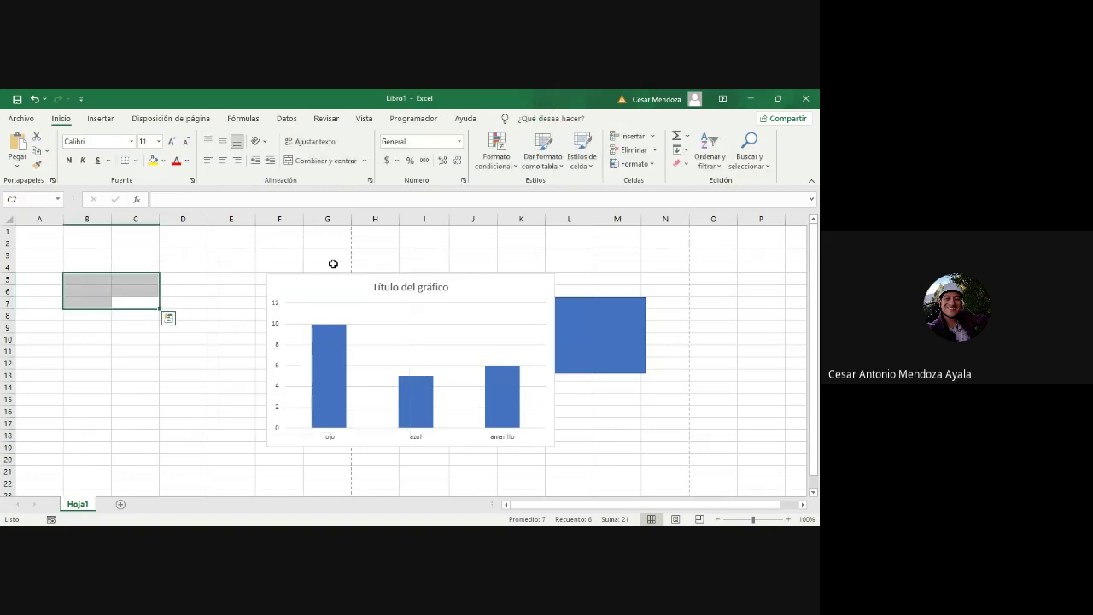
key("Delete")
left_click(590, 323)
key("Delete")
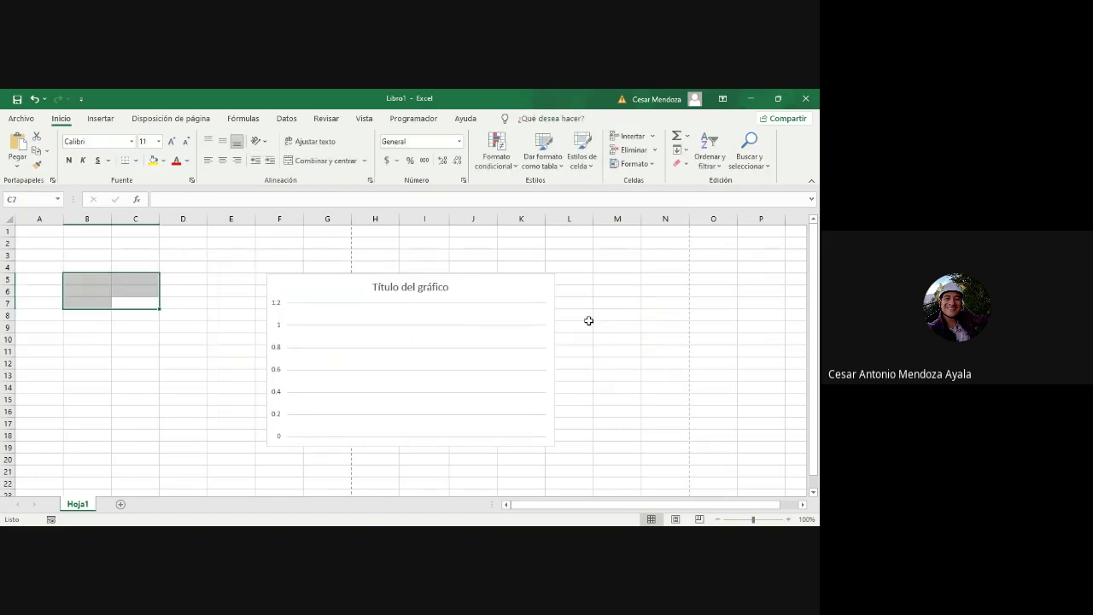
left_click(143, 327)
Step: Type Rojo, Azul and Verde into B5:B7
left_click(104, 281)
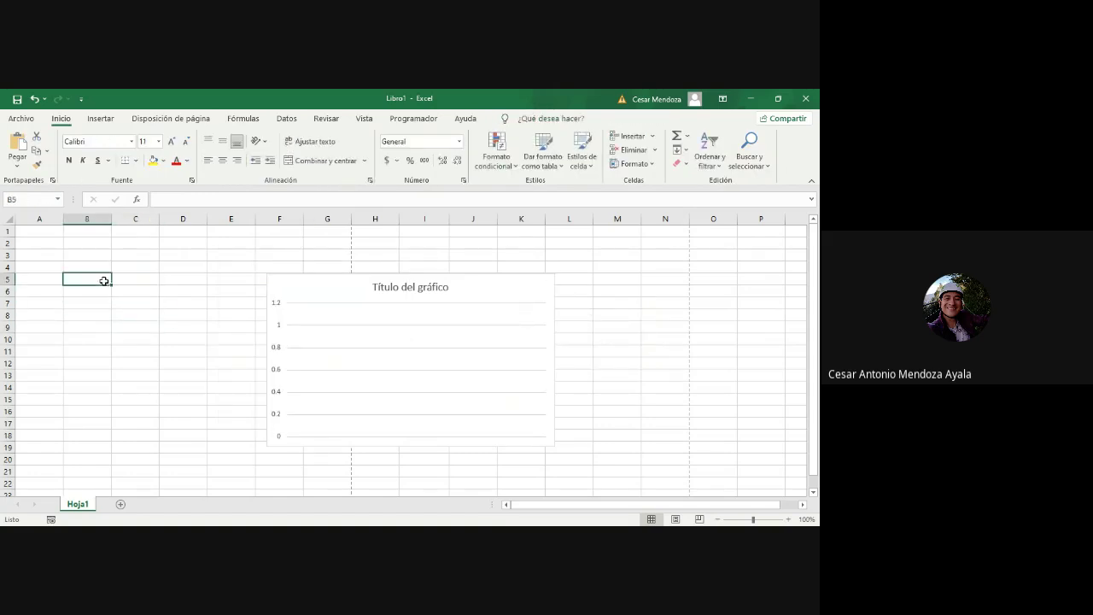
type("Rojo")
key("Return")
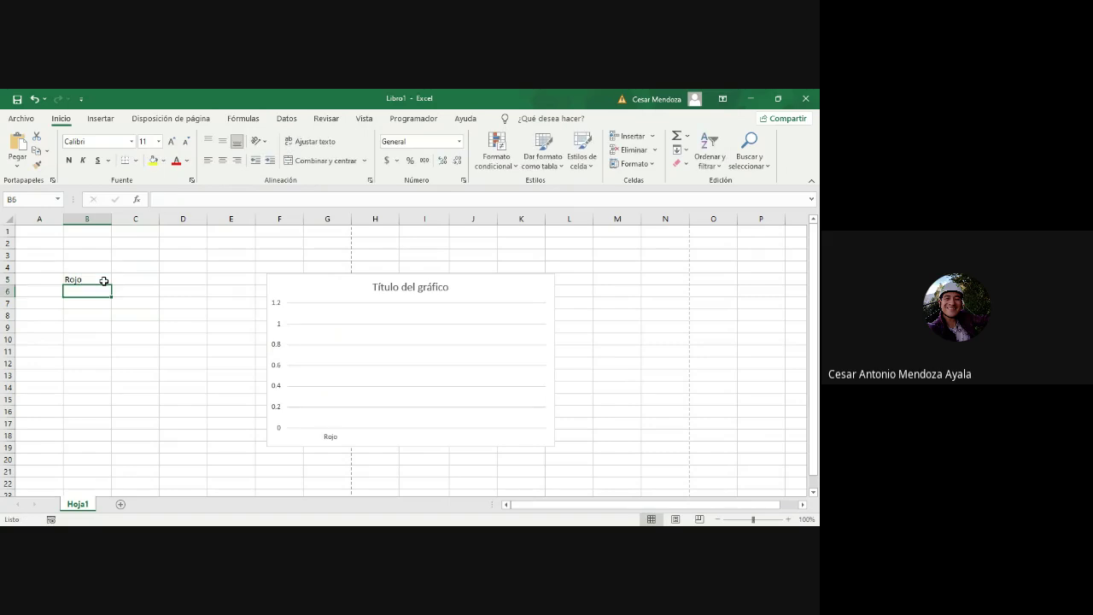
type("Azul")
key("Return")
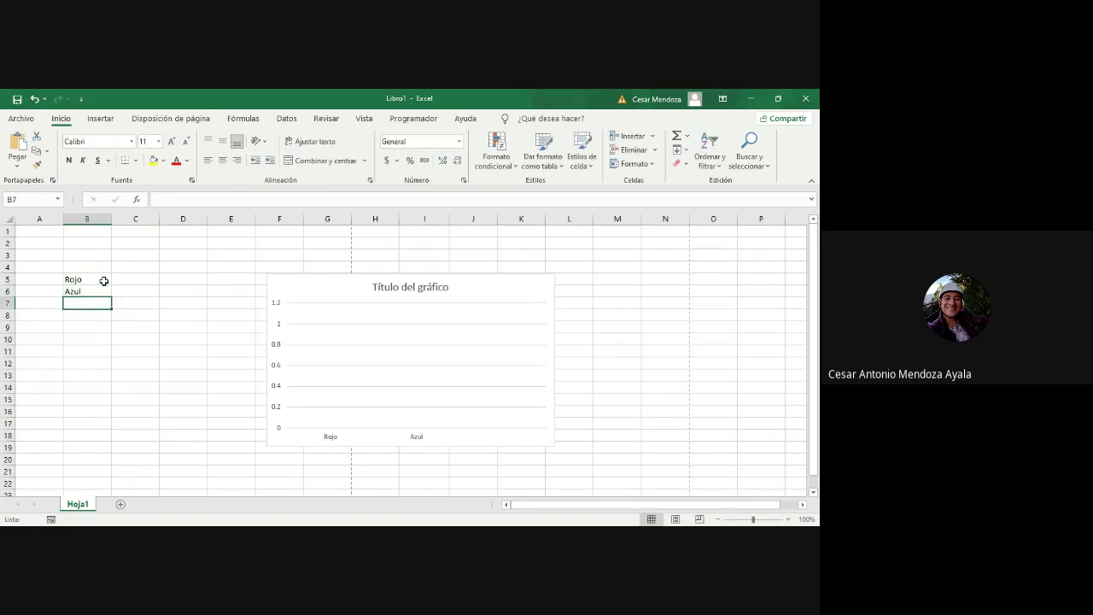
type("Verde")
key("Tab")
Step: Enter the values 10, 5 and 7 in C5:C7 and select the new data
key("Up")
key("Up")
type("1")
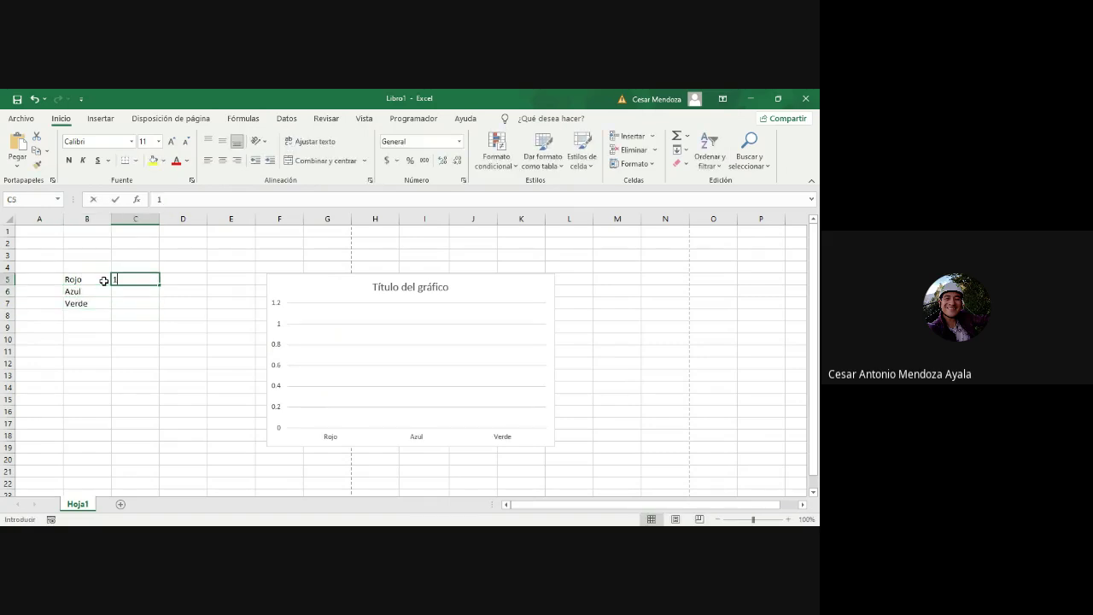
type("0")
key("Return")
type("5")
key("Return")
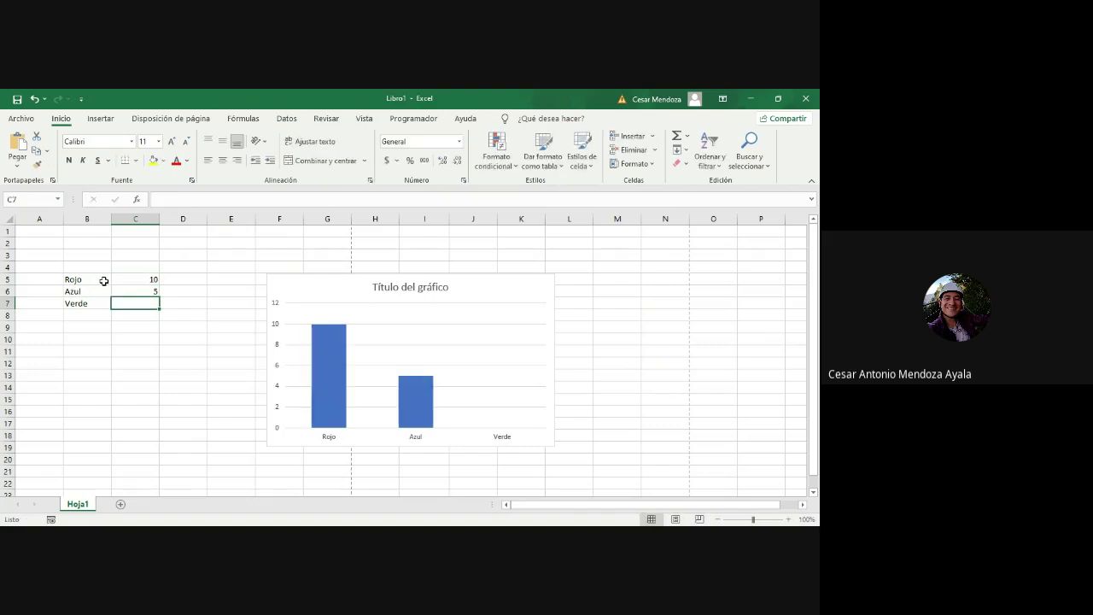
type("7")
key("Return")
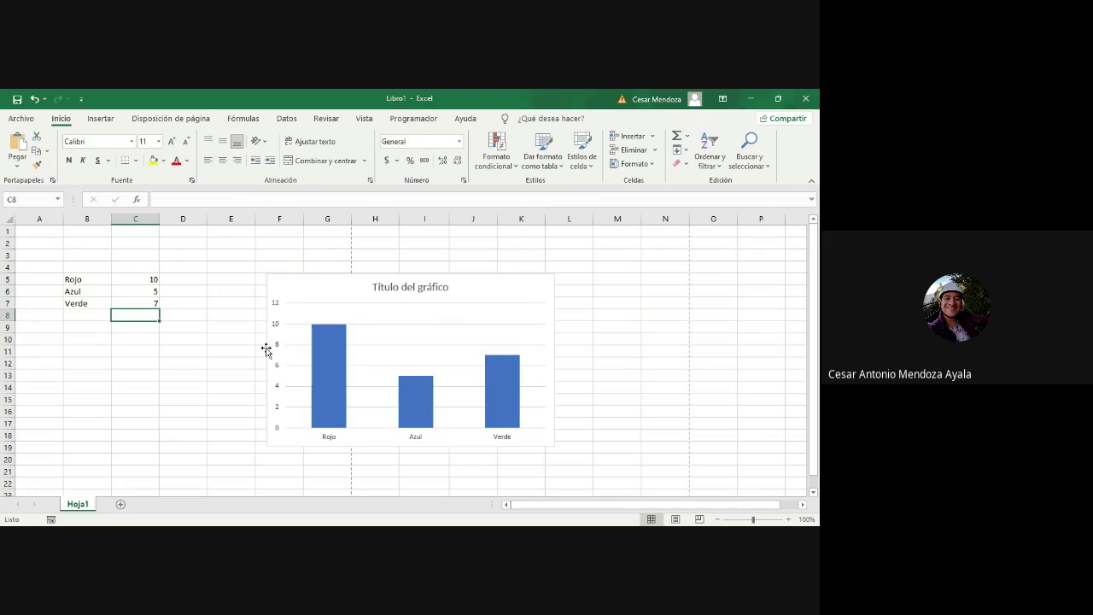
left_click_drag(85, 279, 139, 301)
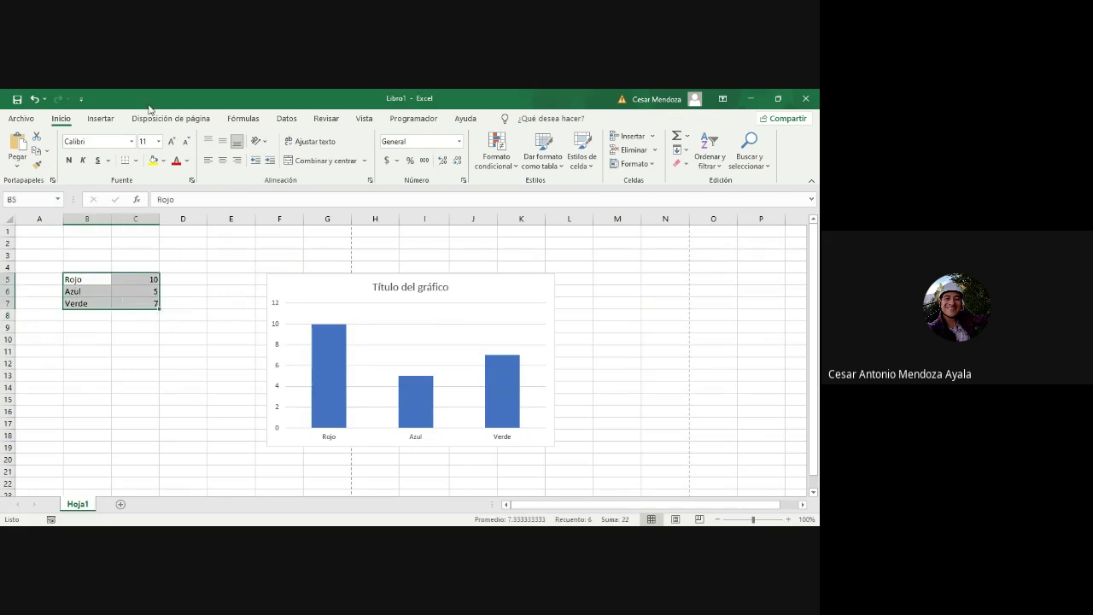
Step: Select the chart and change it to a 100% stacked line with markers
left_click(101, 117)
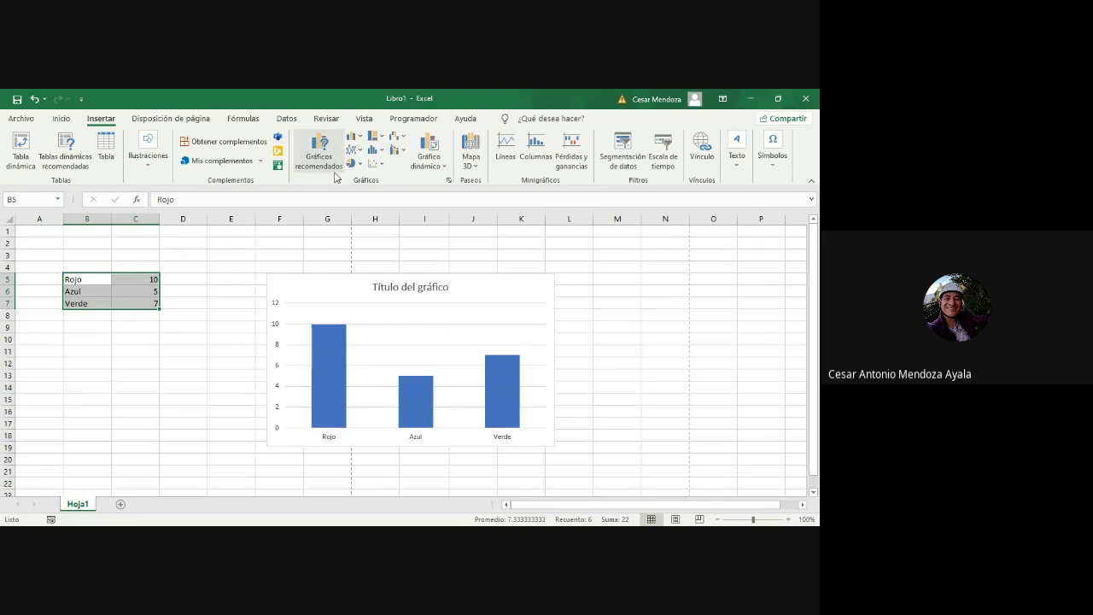
left_click(322, 256)
left_click(328, 314)
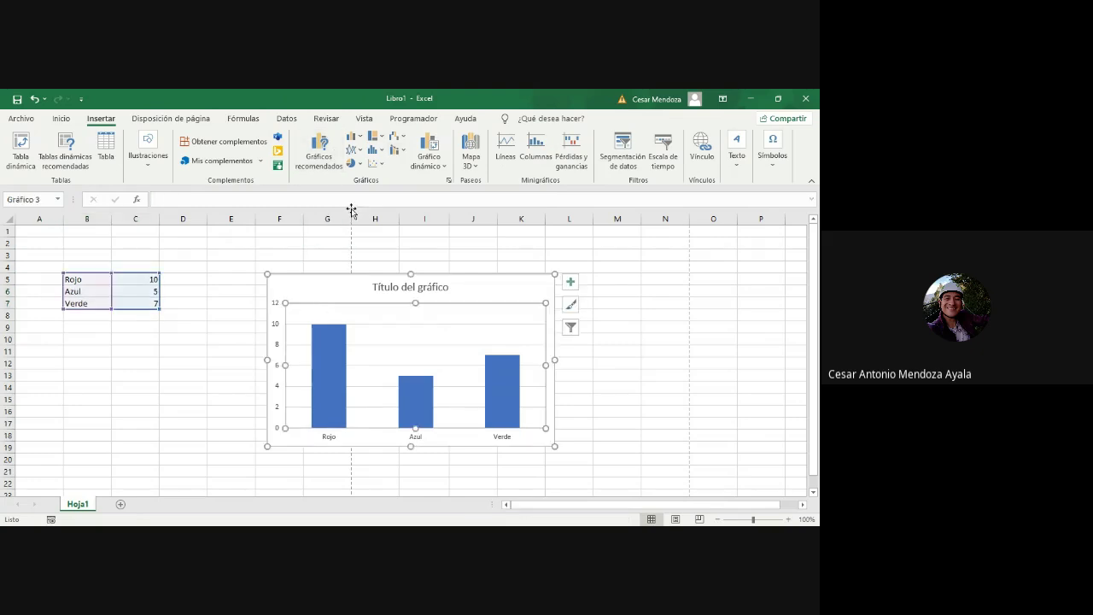
left_click(356, 150)
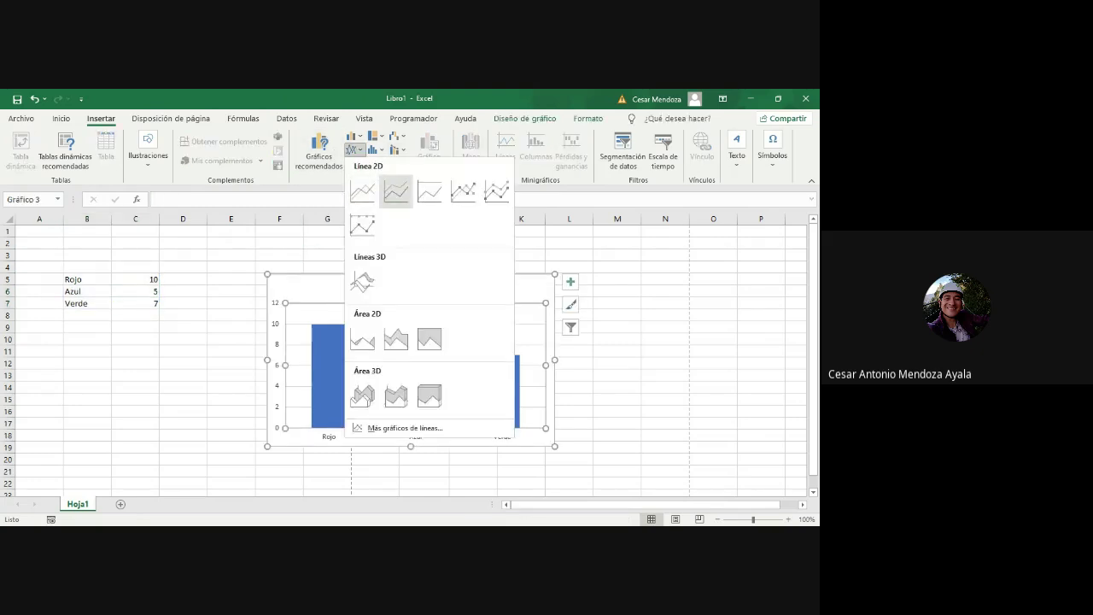
left_click(362, 225)
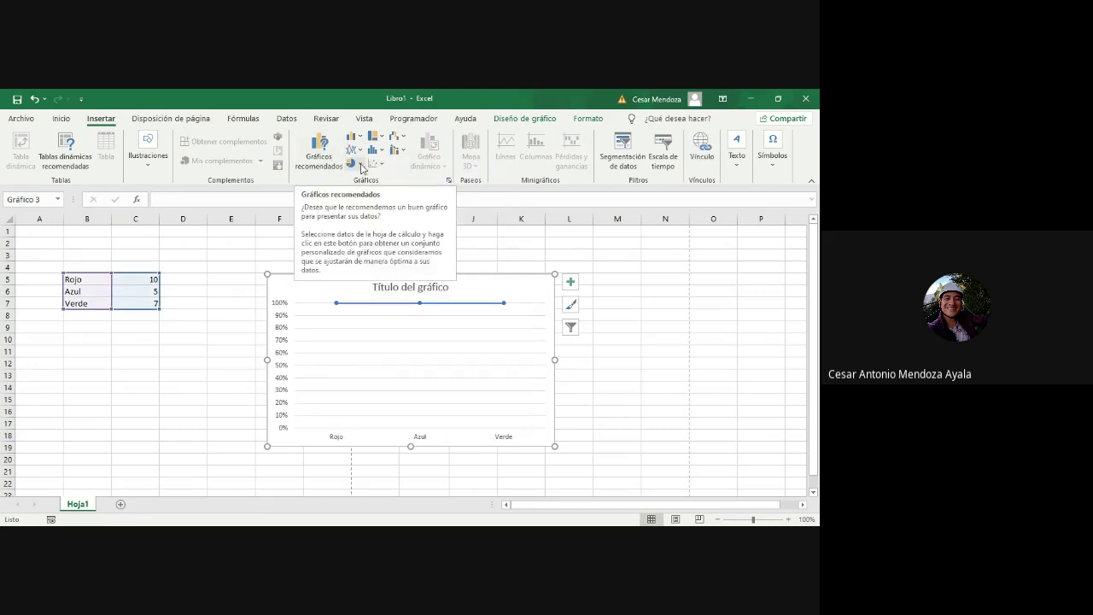
Step: Try pie of pie and sunburst types, then settle on scatter with straight lines and markers
left_click(359, 164)
left_click(395, 205)
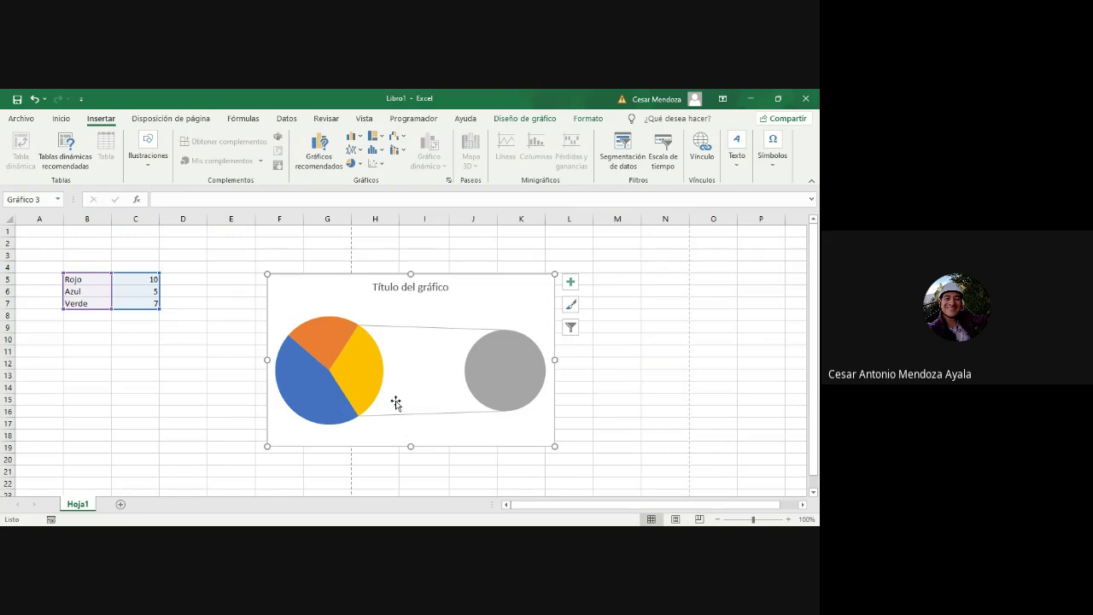
left_click(380, 141)
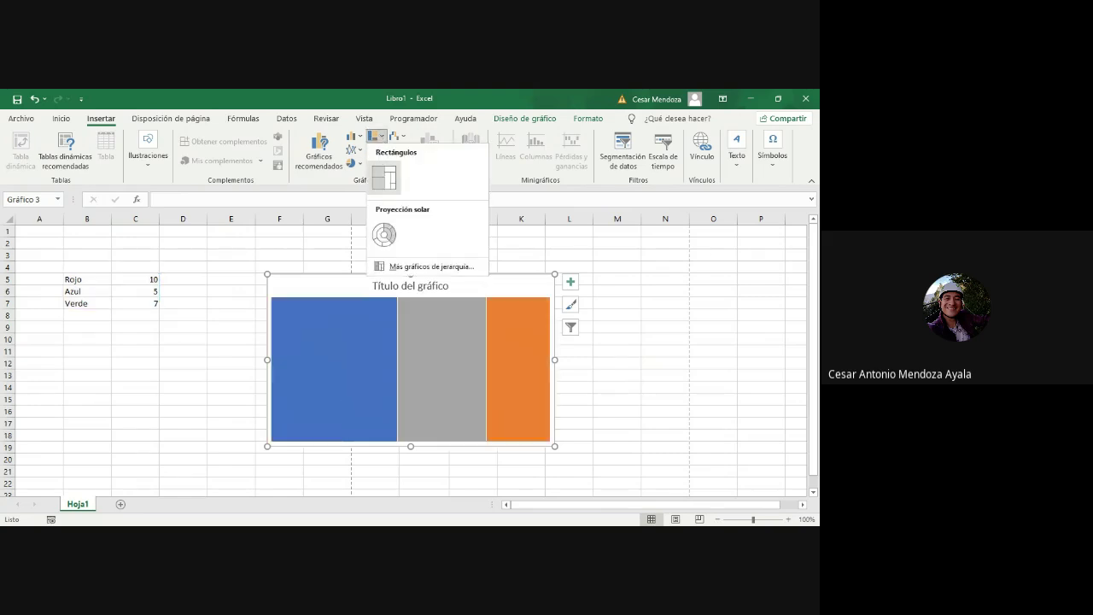
left_click(384, 235)
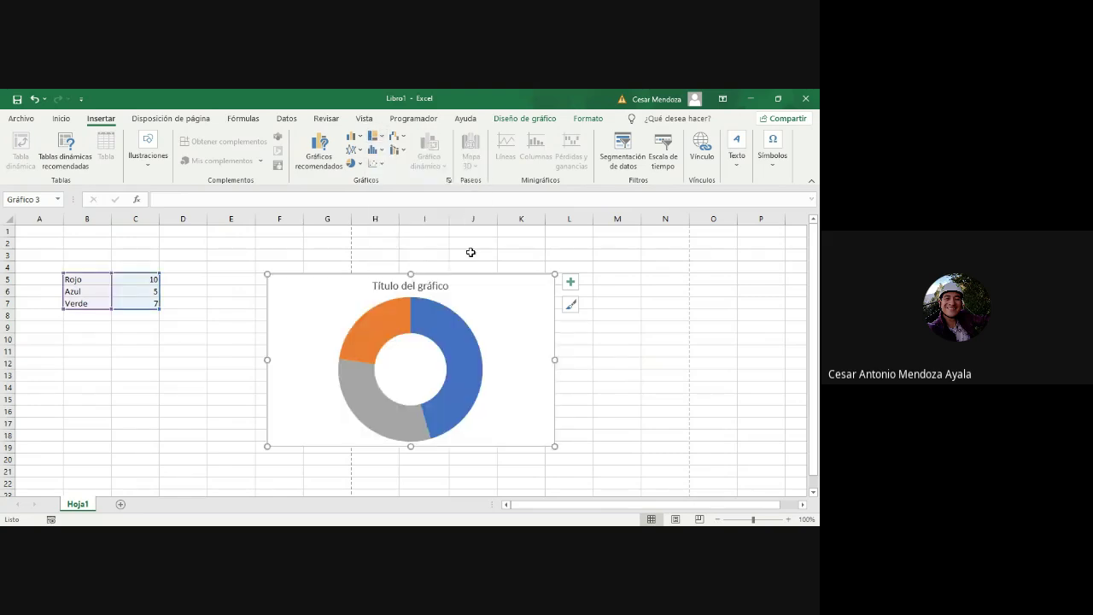
left_click(377, 163)
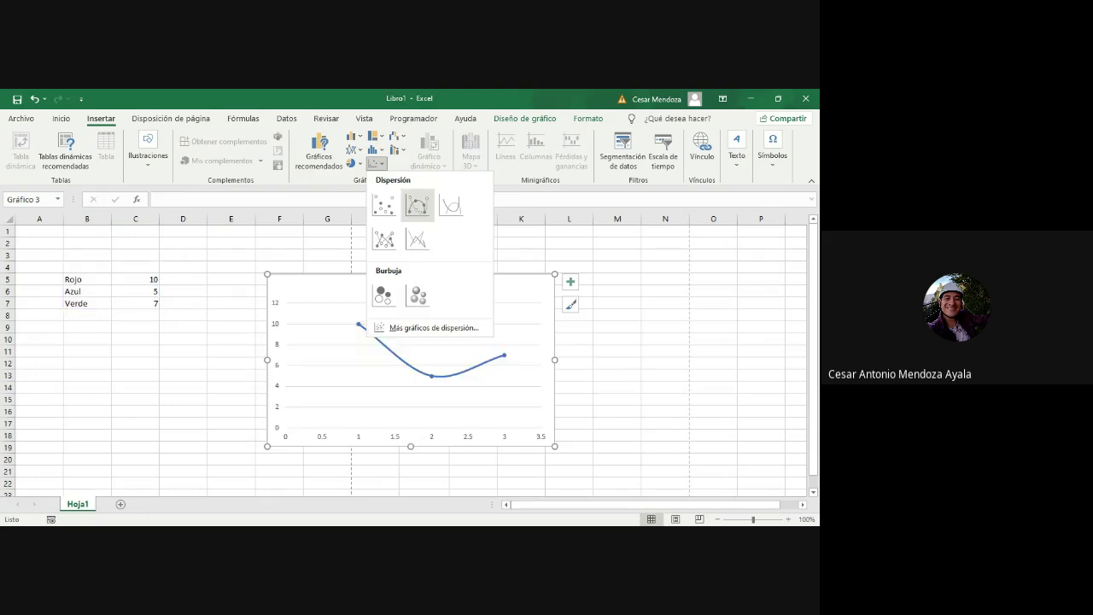
left_click(384, 239)
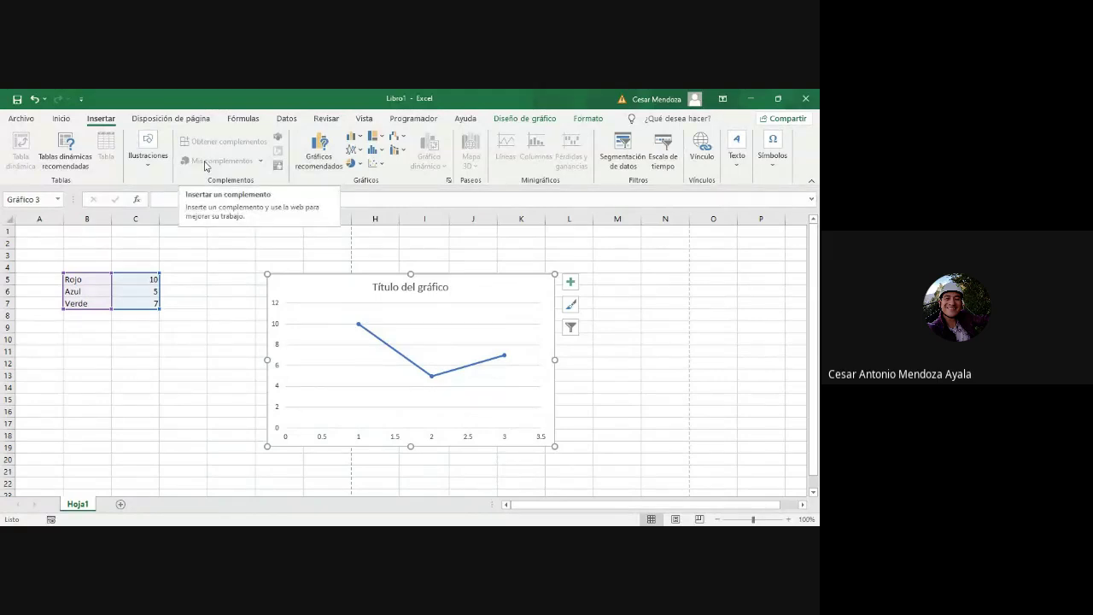
Step: Apply the Azul II theme colours from Disposición de página and look over the margin presets
left_click(169, 121)
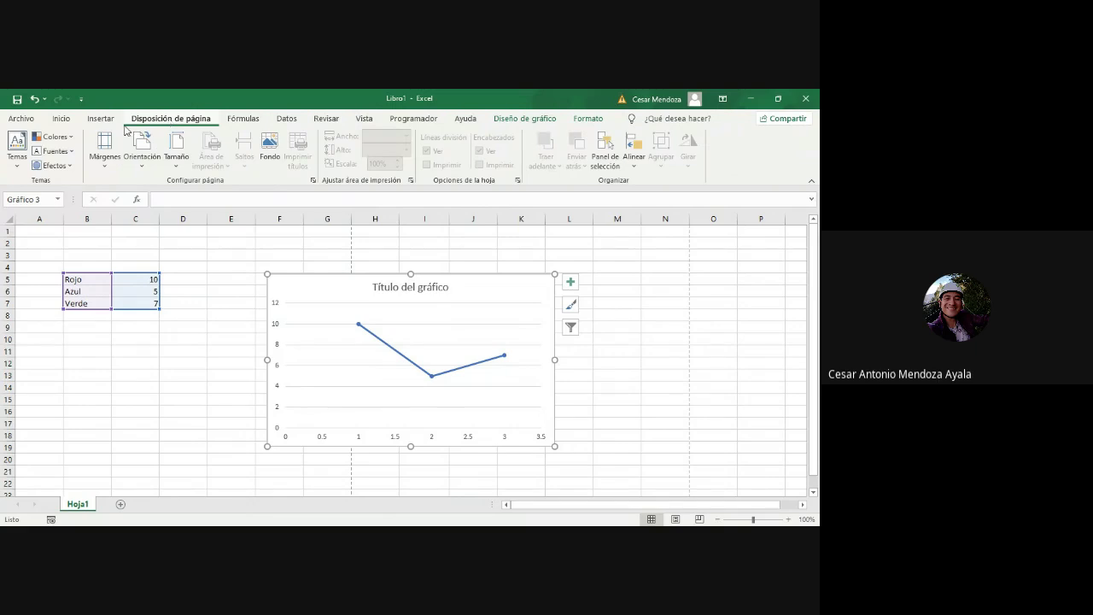
left_click(55, 137)
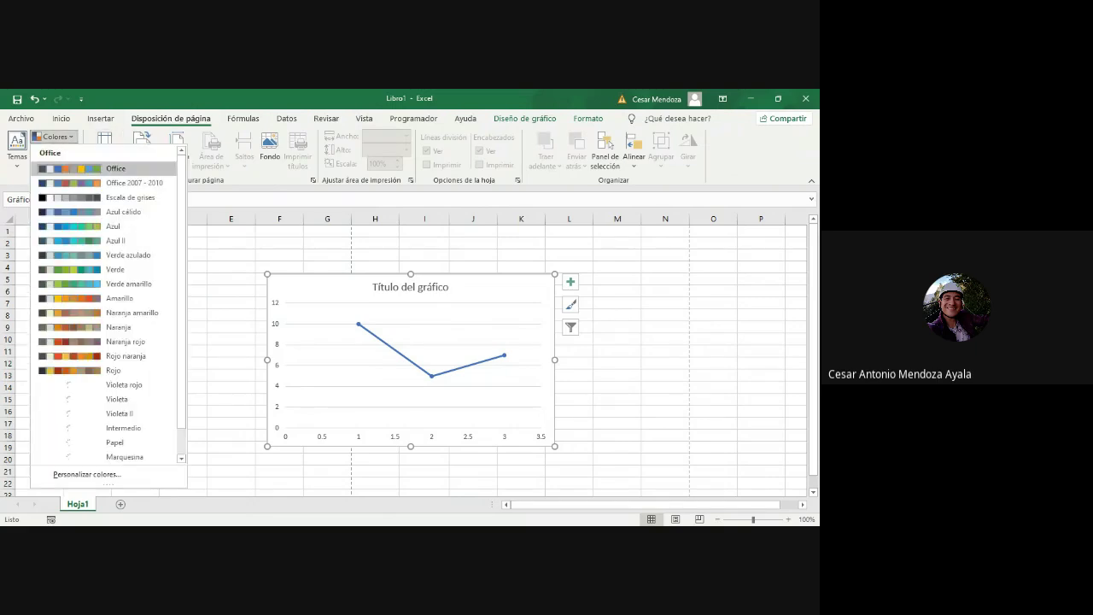
left_click(90, 239)
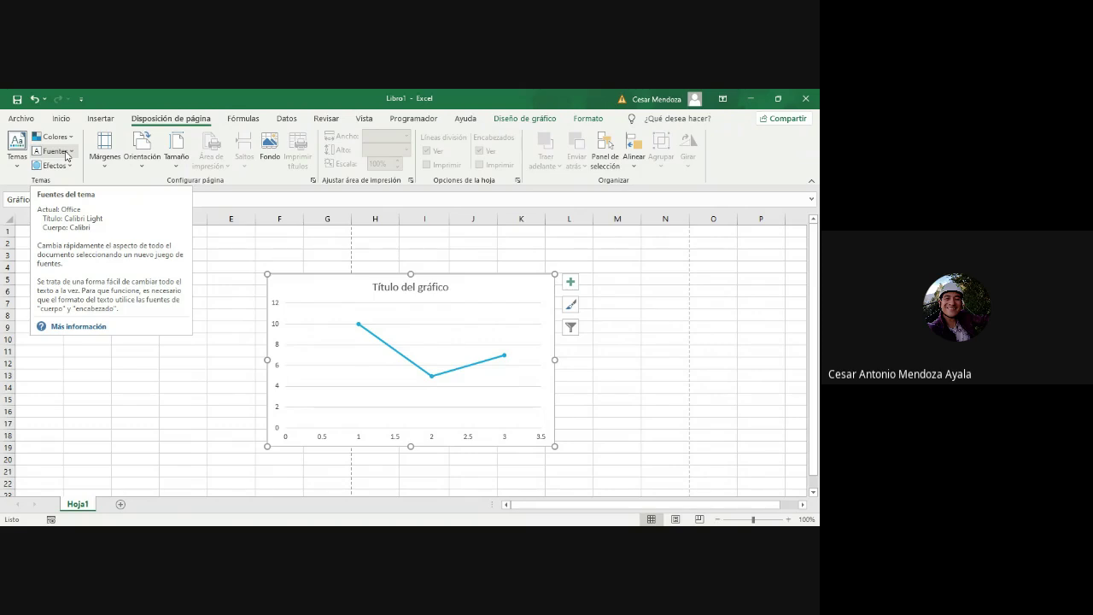
left_click(106, 162)
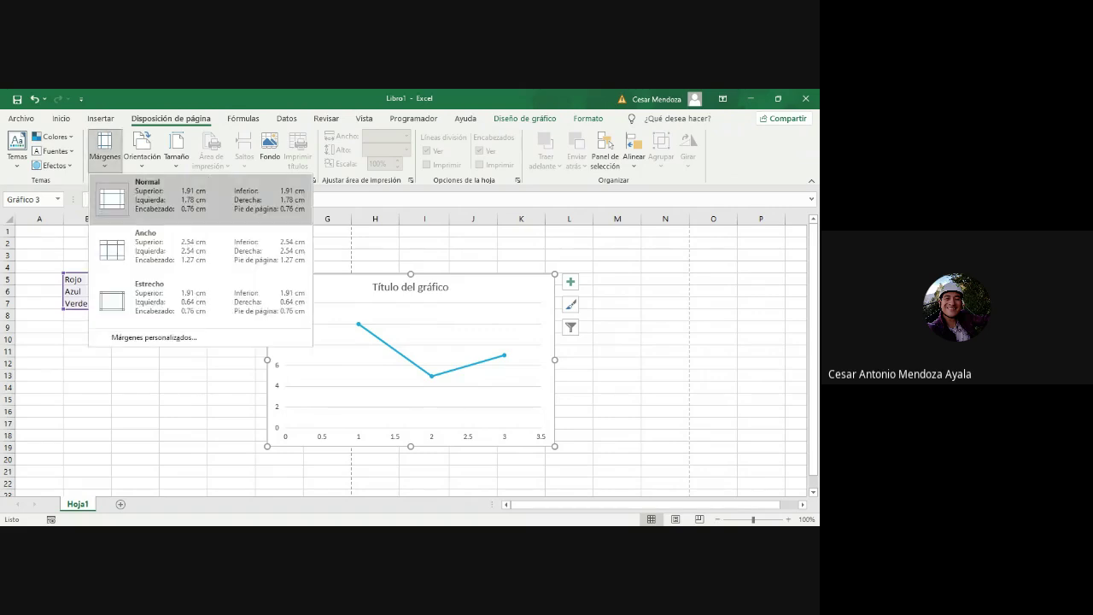
Step: Review the orientation and paper size options without changing them, then show the Fórmulas commands
left_click(139, 163)
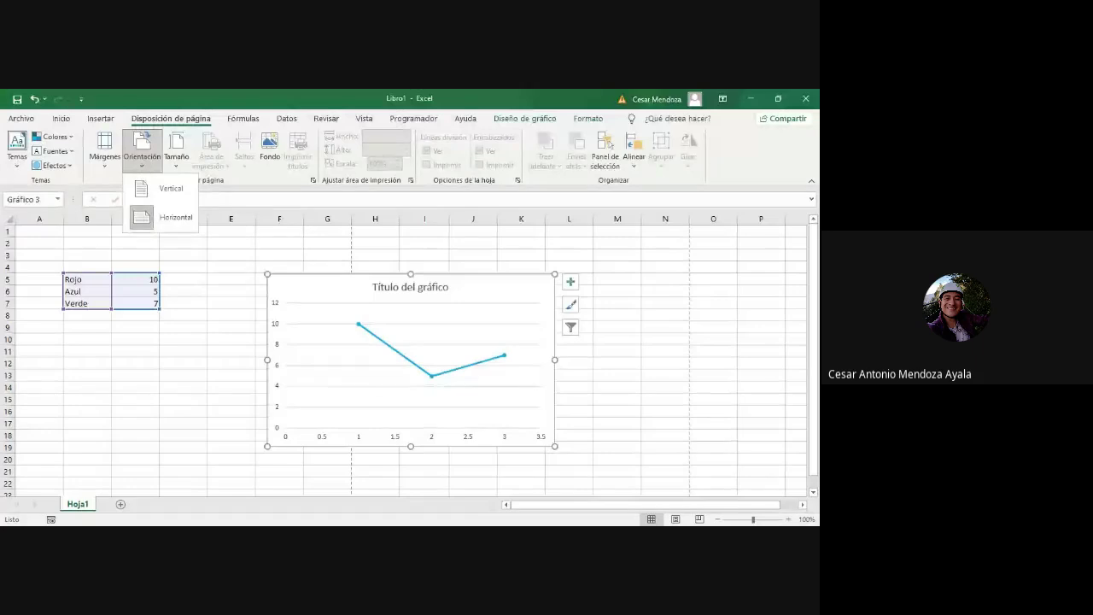
left_click(182, 167)
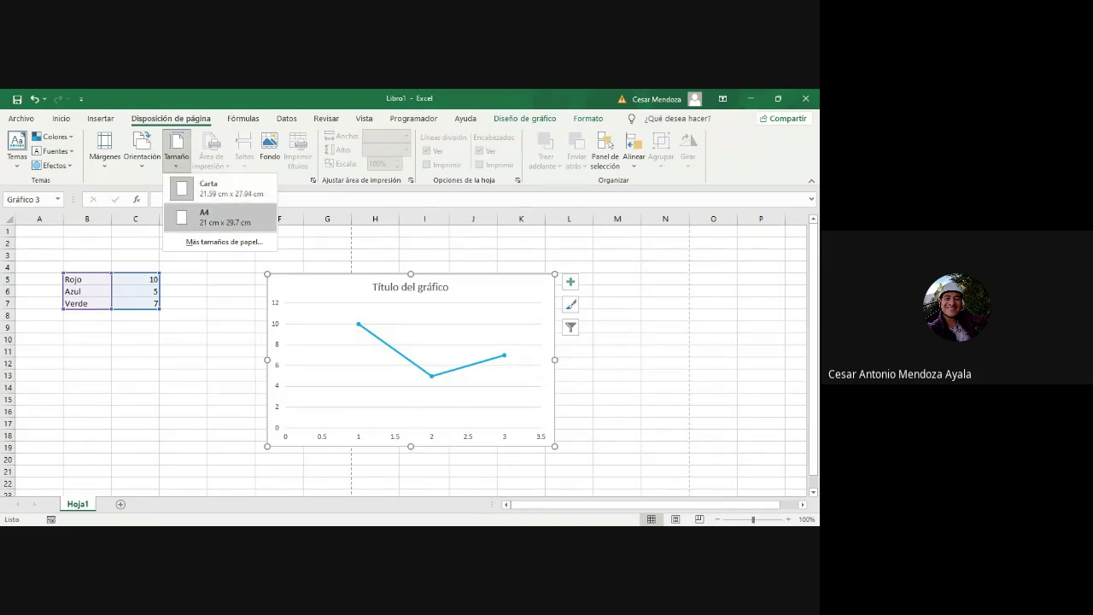
left_click(212, 288)
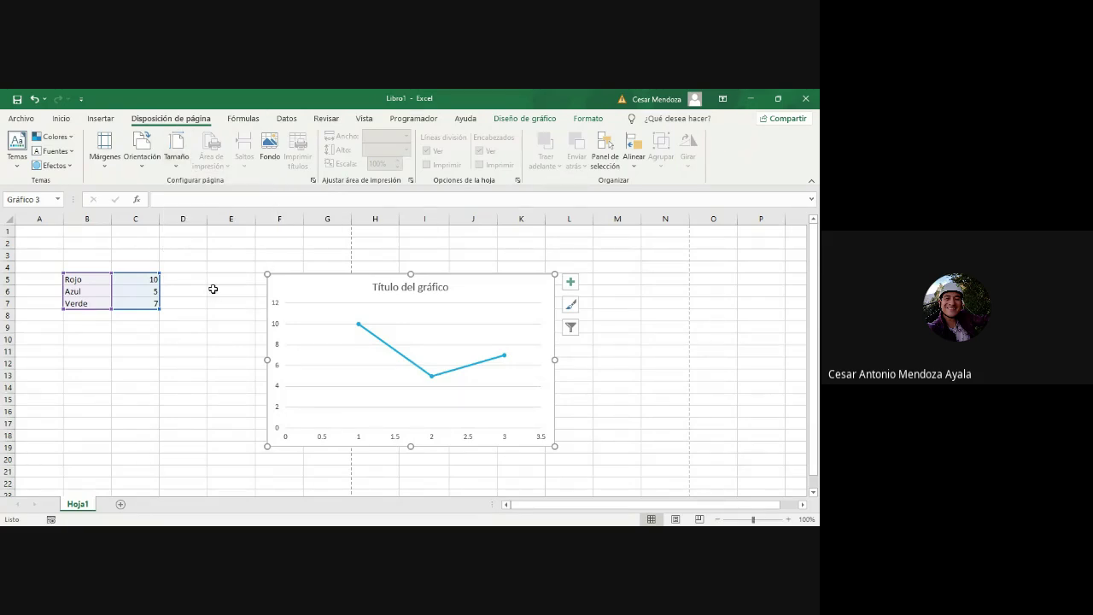
left_click(244, 119)
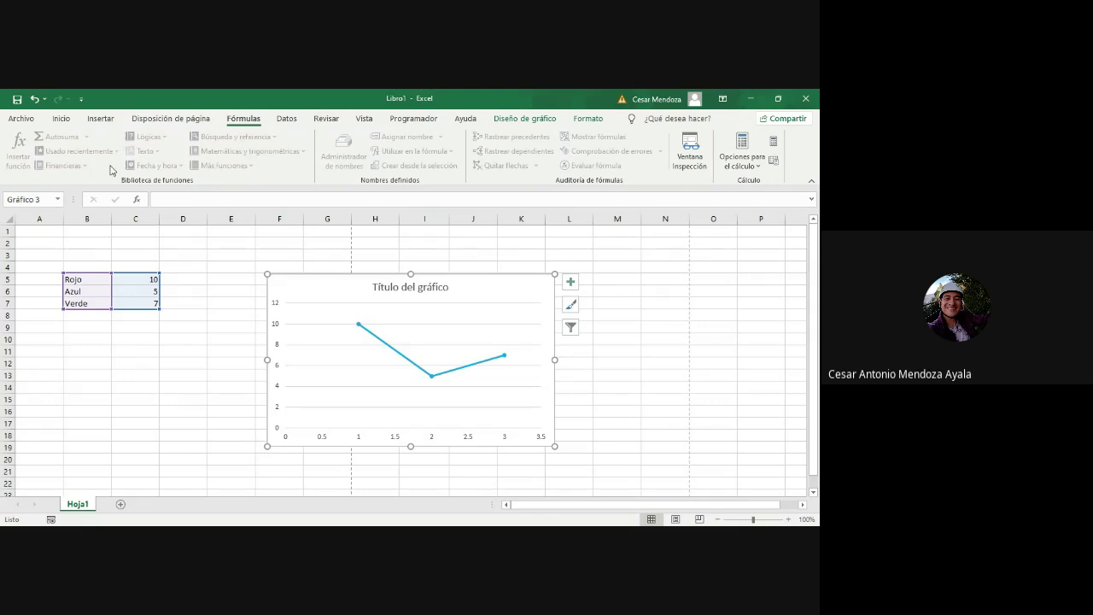
Step: Visit the Datos tab, then switch to Revisar for the spelling and protection commands
left_click(288, 119)
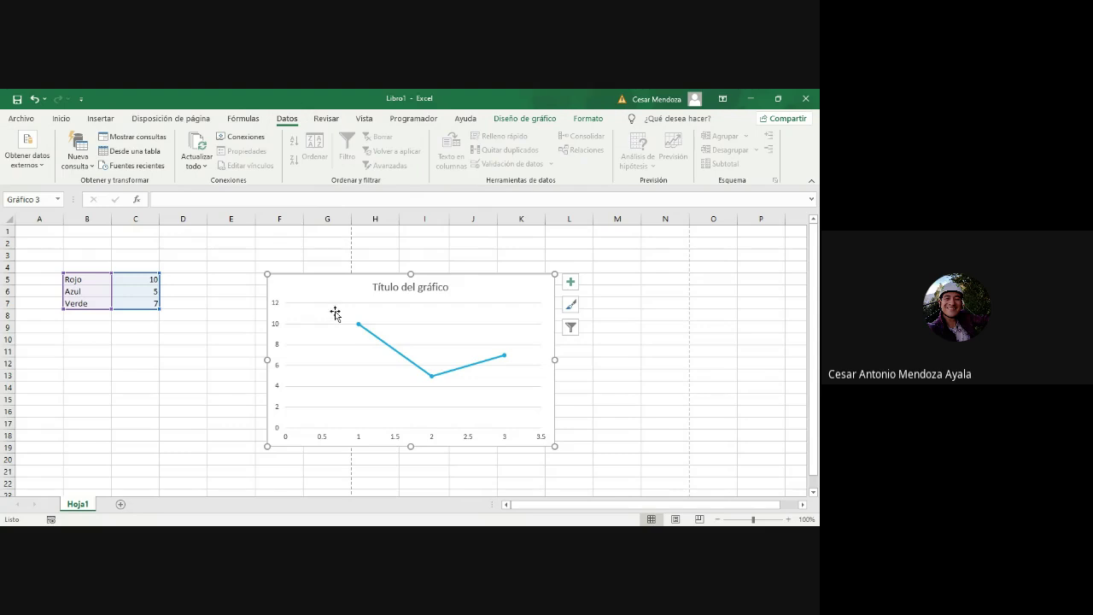
left_click(330, 119)
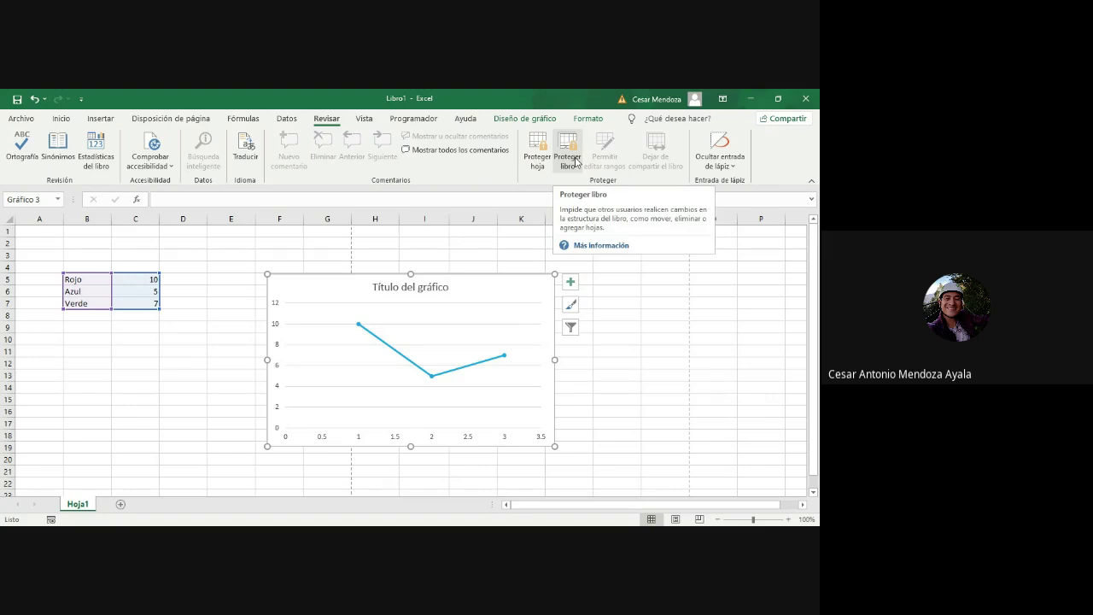
Step: On the Vista tab, preview page breaks, return to Normal view, and toggle the formula bar off and on
left_click(361, 120)
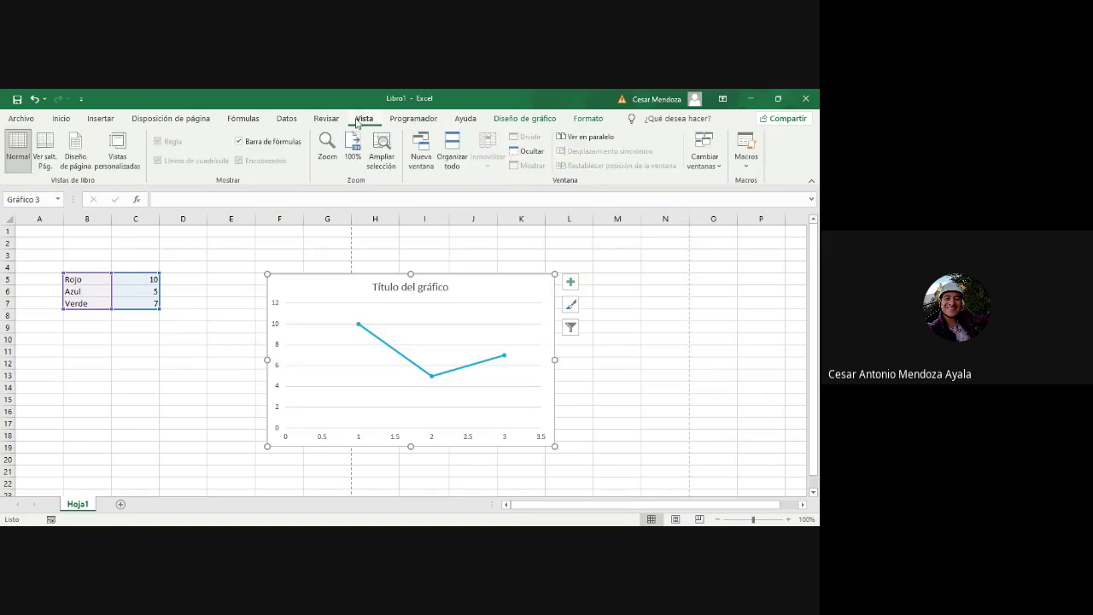
left_click(40, 167)
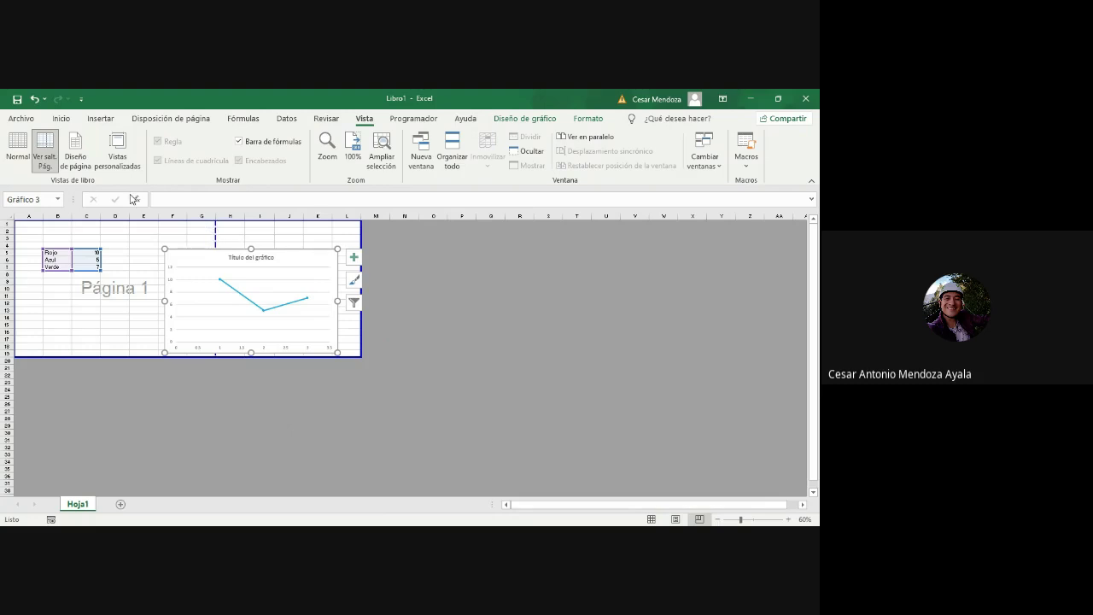
left_click(24, 152)
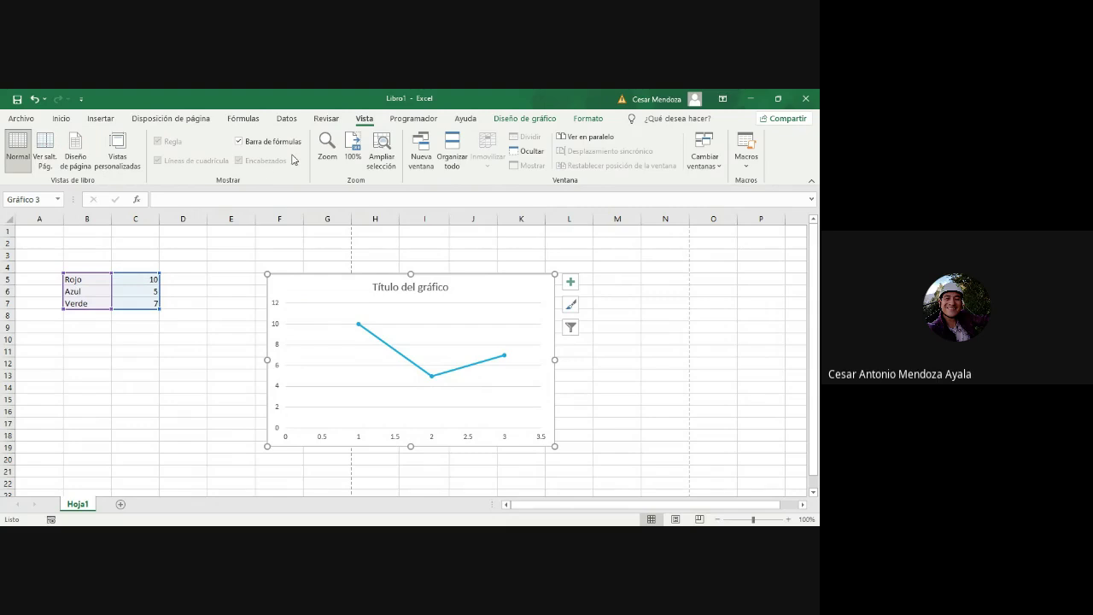
left_click(262, 143)
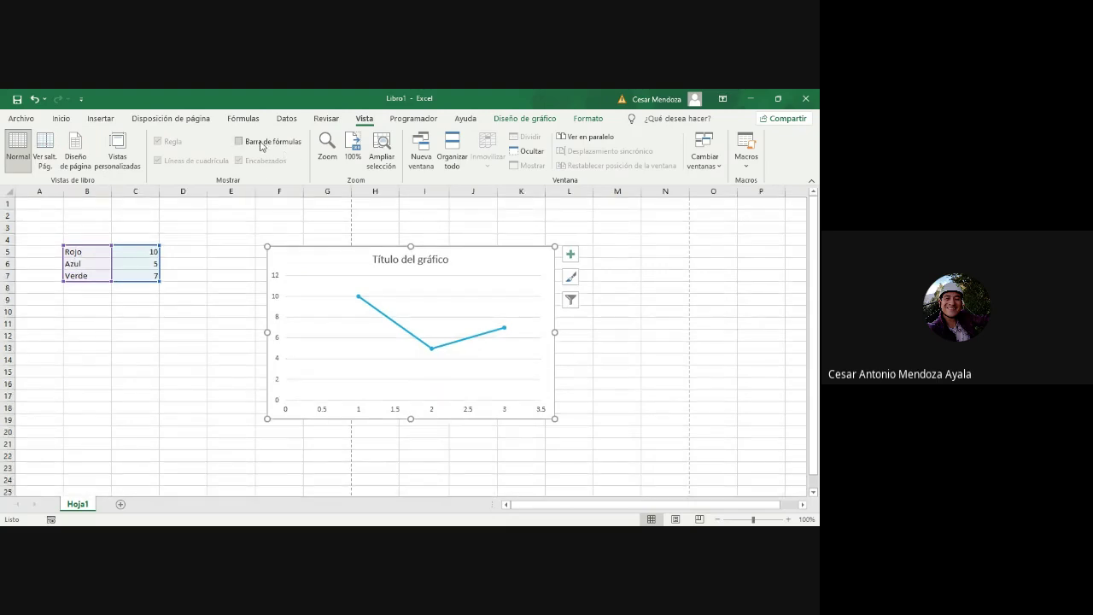
left_click(261, 144)
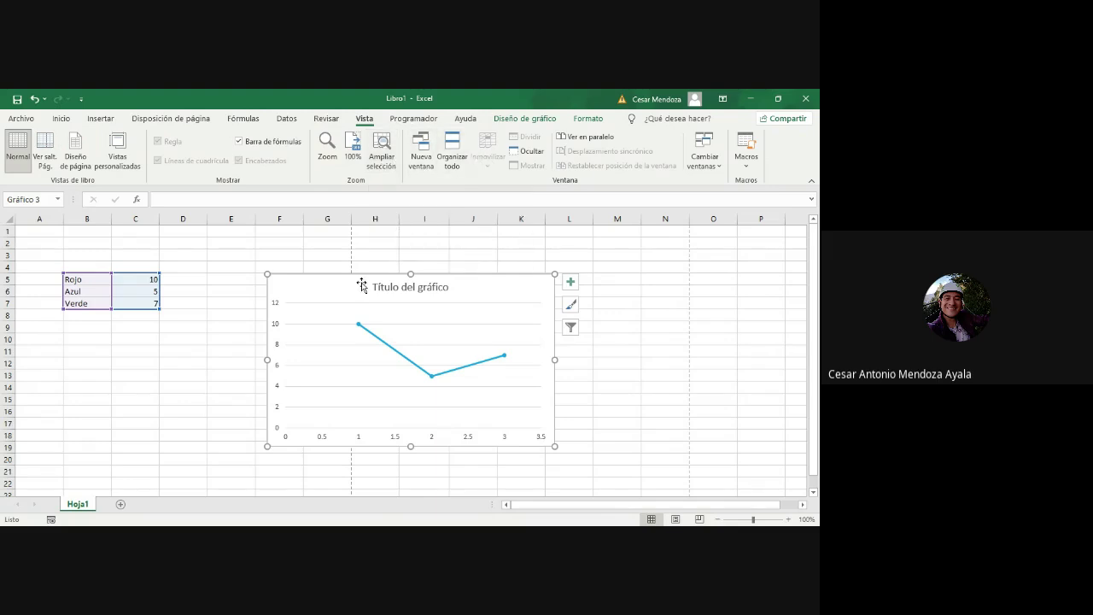
Step: Delete the line chart and clear the colour data in B5:C7
key("Delete")
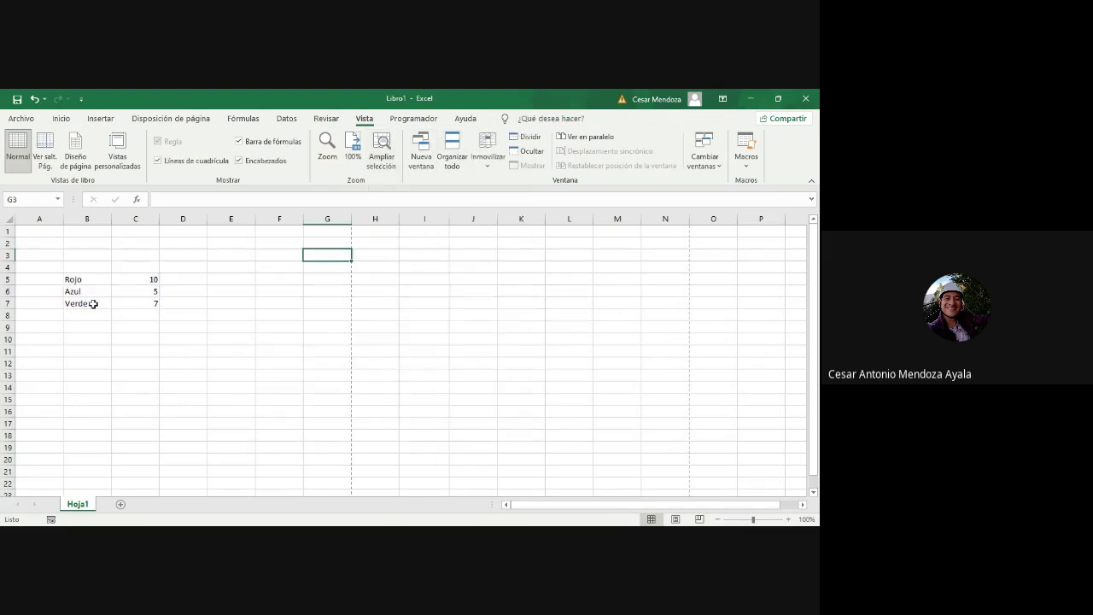
left_click_drag(84, 280, 134, 302)
key("Delete")
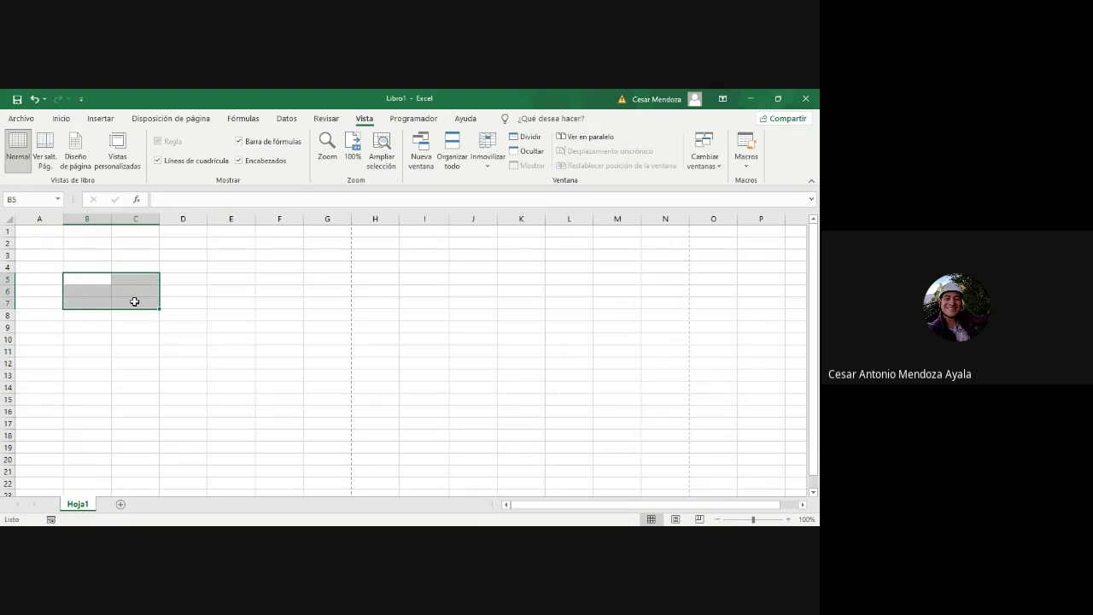
Step: Enter alumno 1 and alumno 2 in B3:B4 and fill down to alumno 20 in B22
left_click(83, 250)
type("alum")
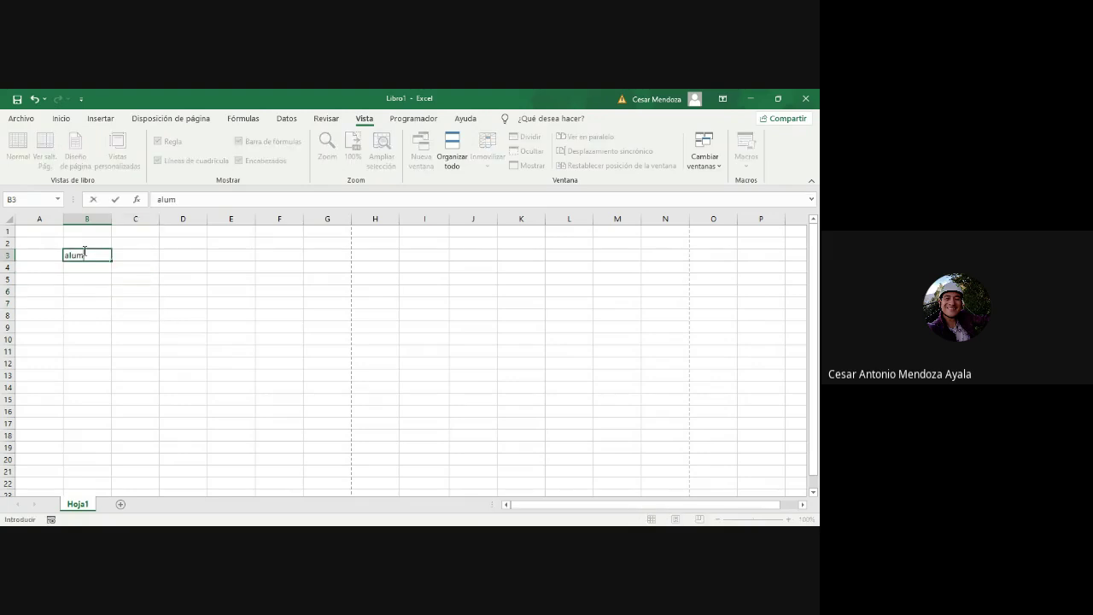
type("no 1")
key("Return")
type("alumn")
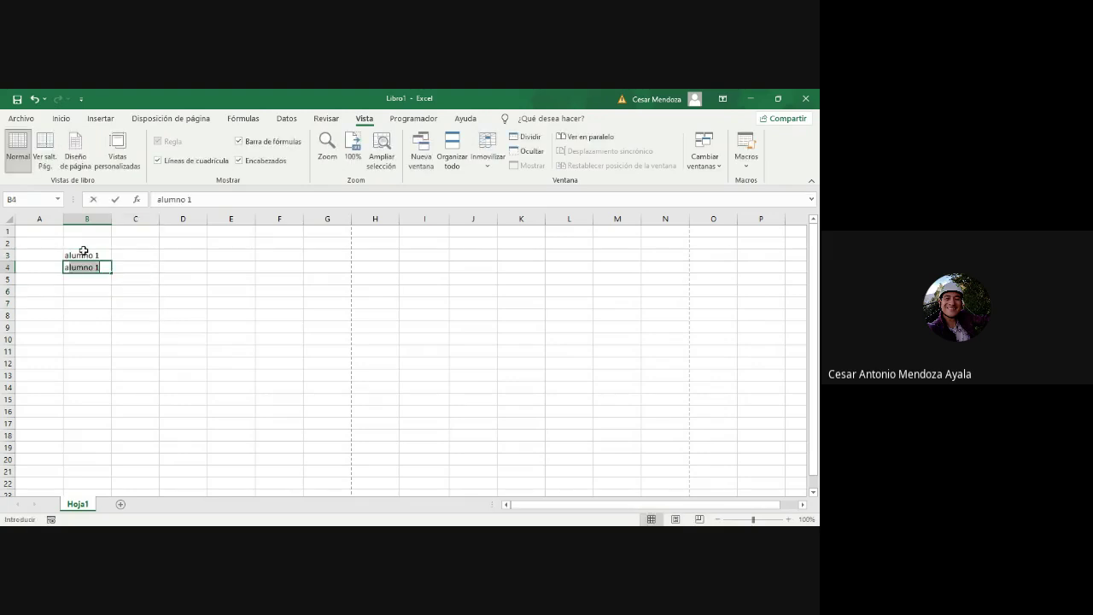
type("o s")
key("BackSpace")
type("2")
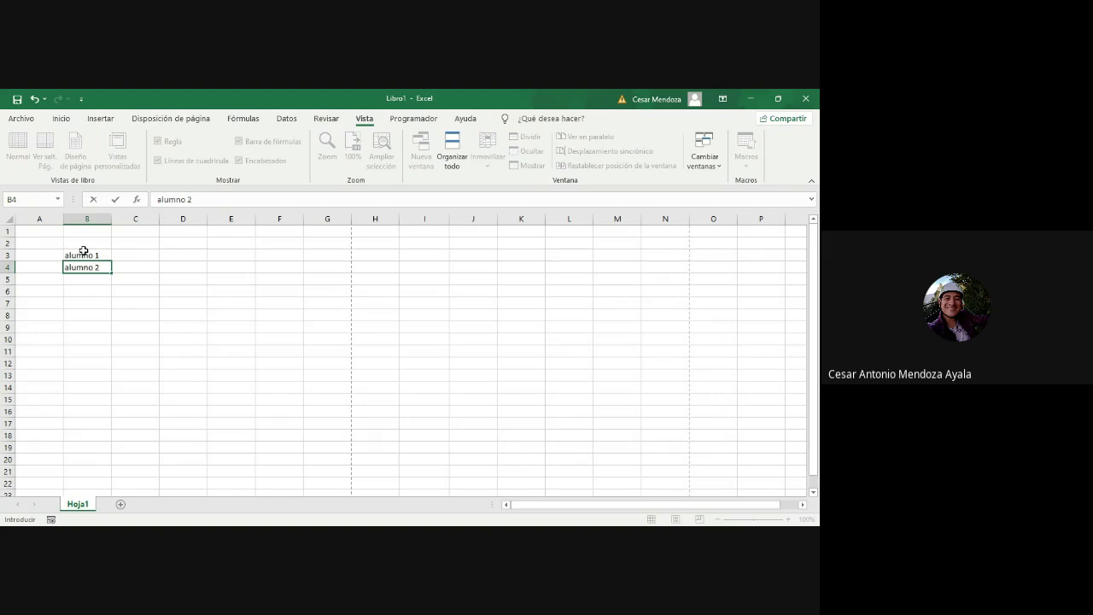
left_click_drag(83, 250, 112, 488)
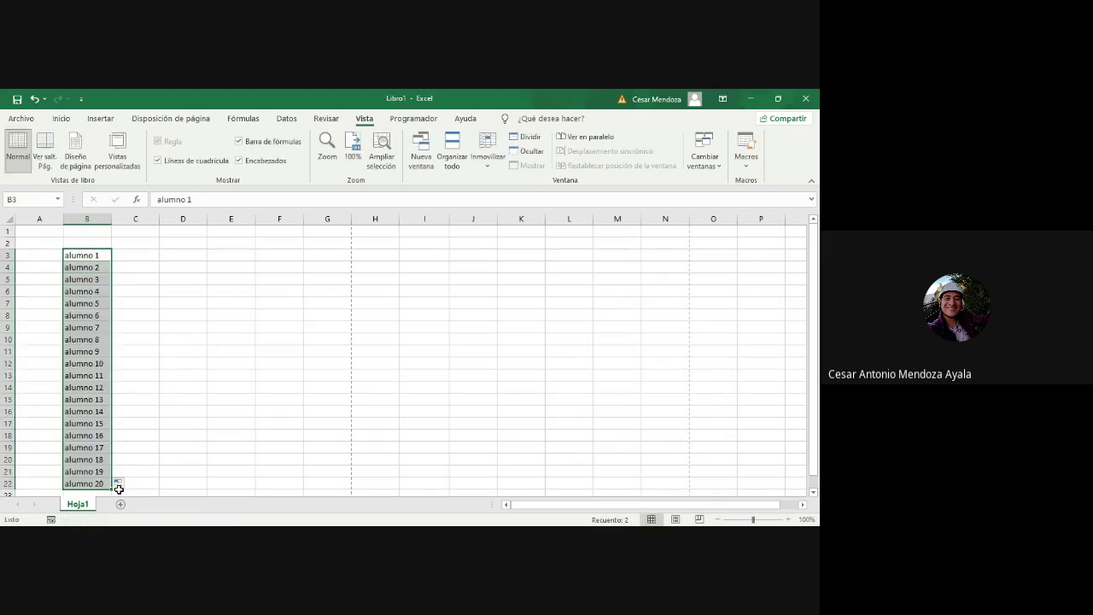
left_click(137, 245)
Step: Type rango headers in C2 and D2 and fill the series across row 2 to rango 49
type("rango")
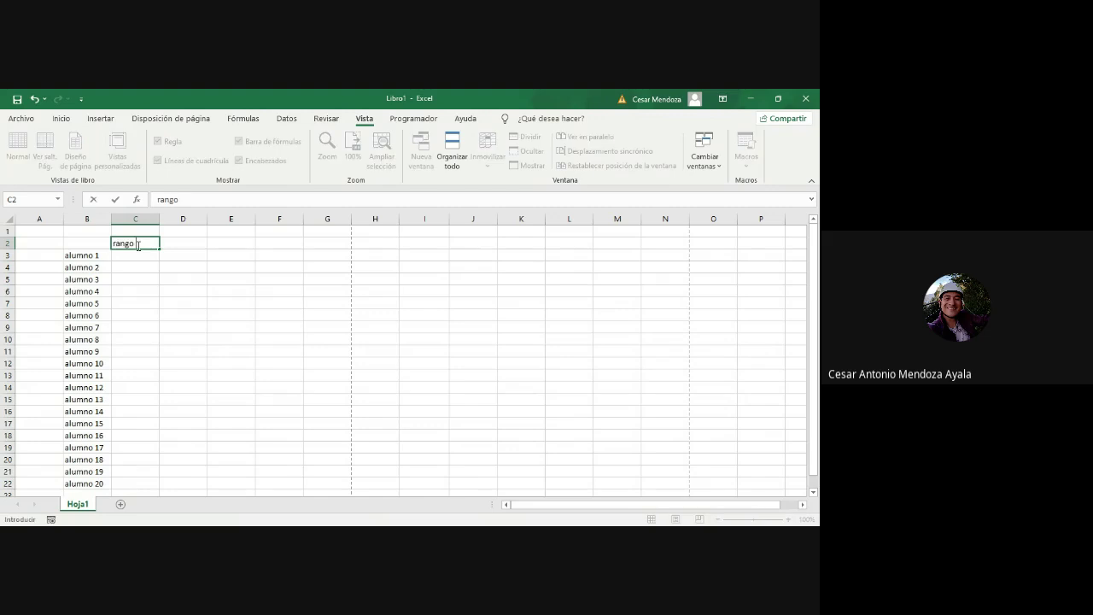
key("Tab")
type("rango")
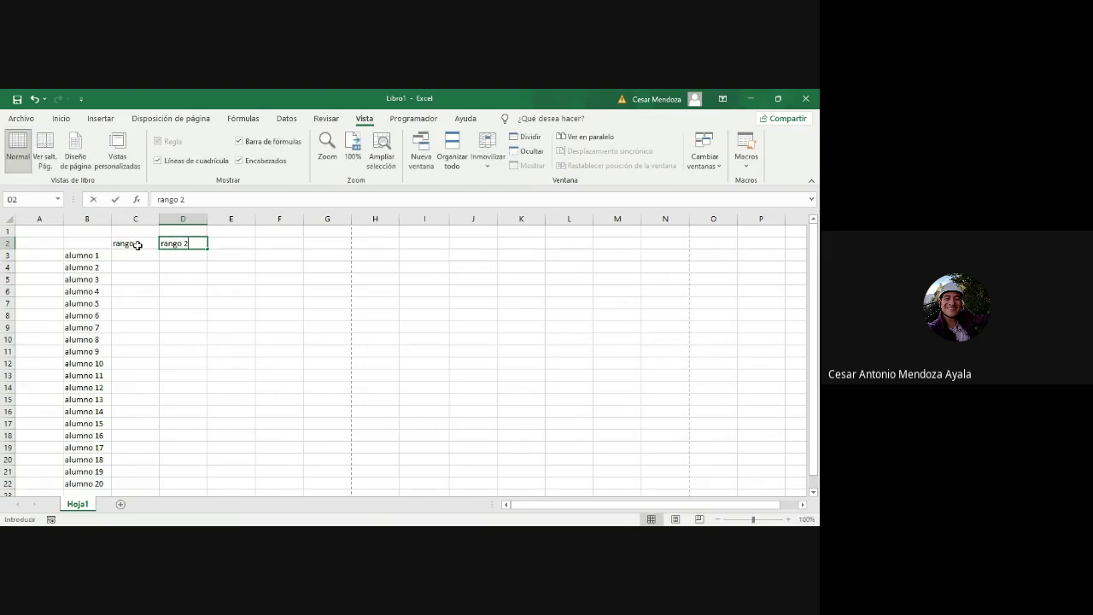
left_click_drag(156, 248, 733, 256)
key("ctrl+BackSpace")
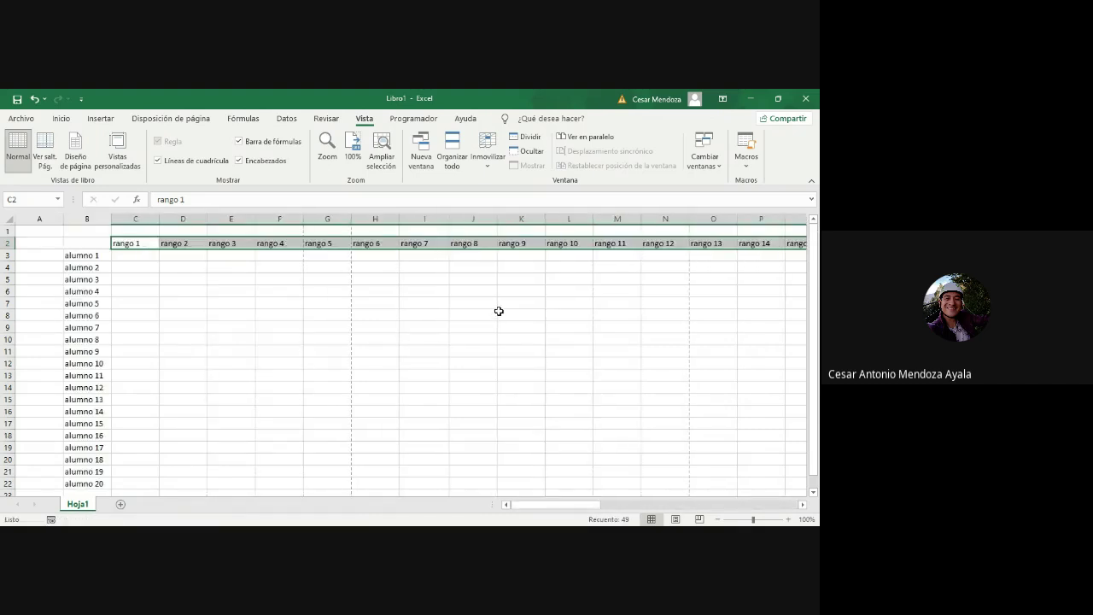
scroll(499, 311, "right", 15)
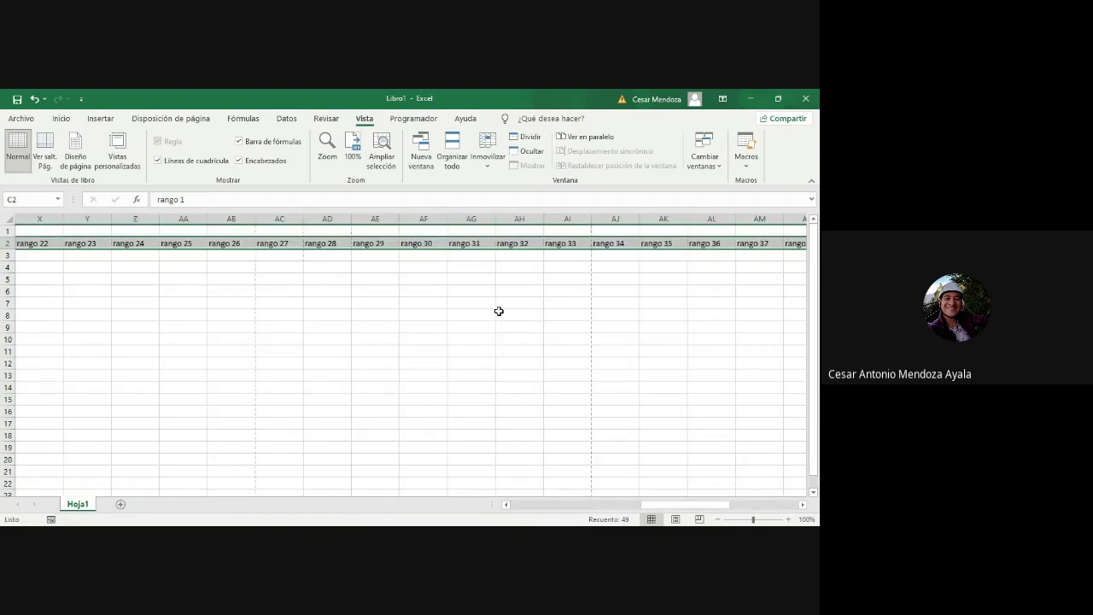
scroll(499, 311, "left", 10)
key("ctrl+BackSpace")
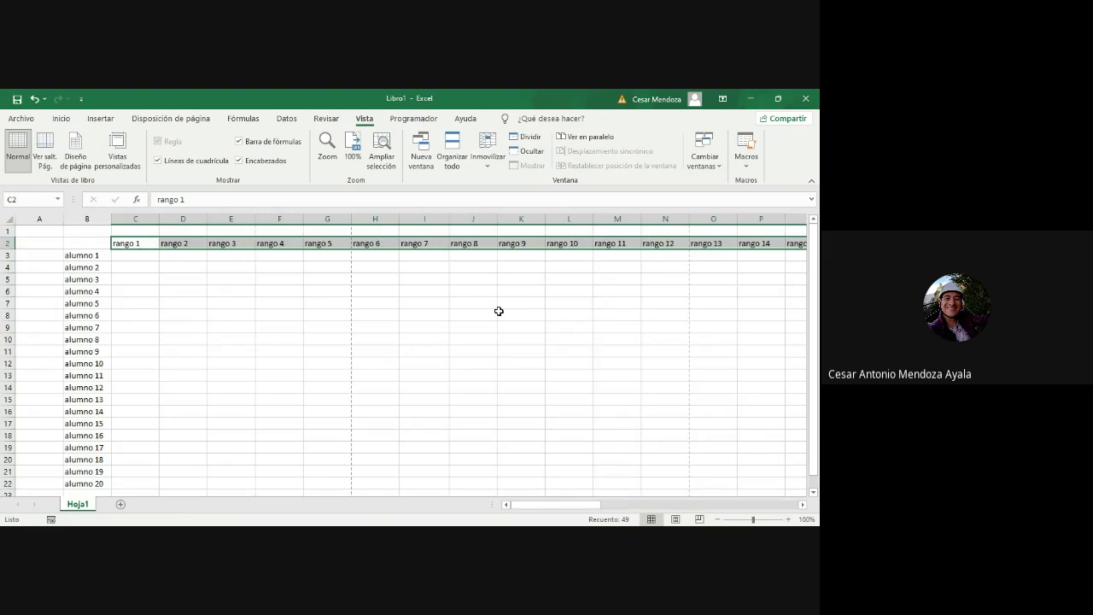
left_click(146, 254)
scroll(172, 266, "right", 4)
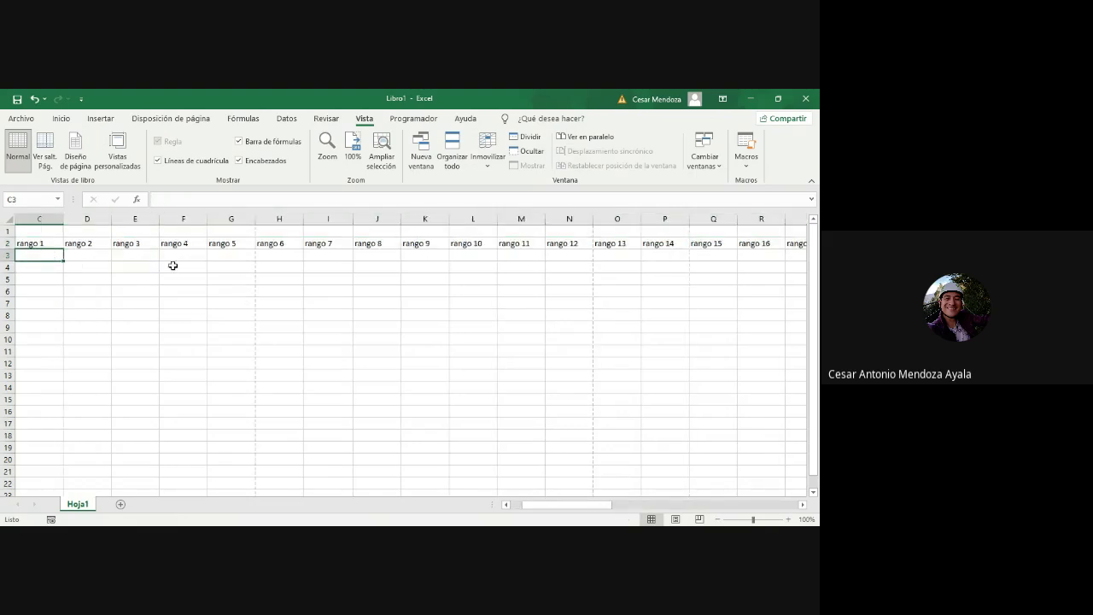
scroll(172, 266, "right", 12)
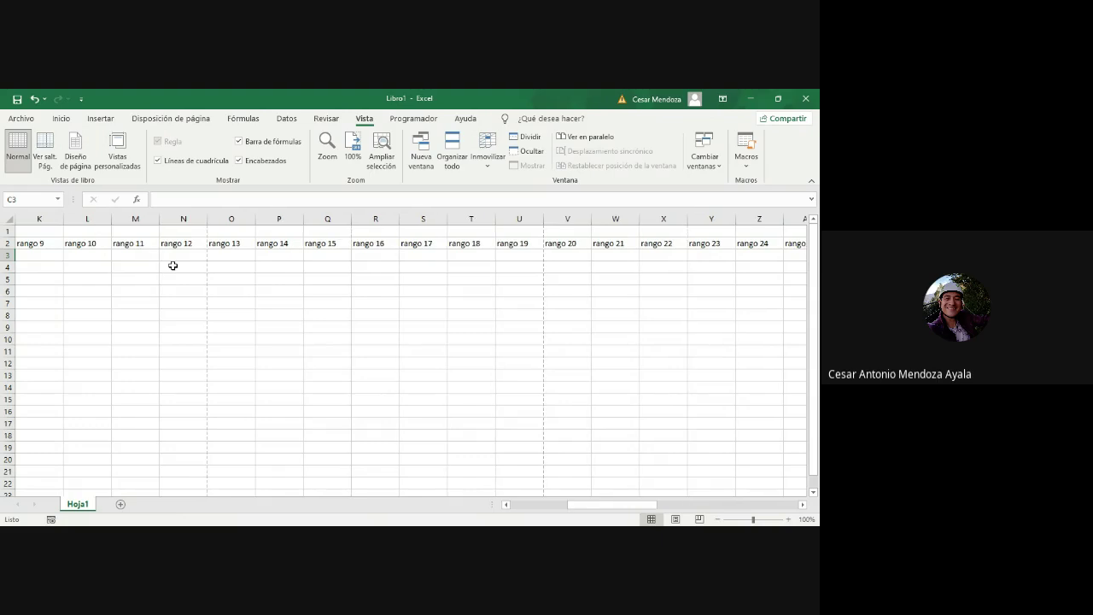
scroll(173, 266, "left", 16)
scroll(173, 266, "right", 20)
scroll(173, 266, "left", 16)
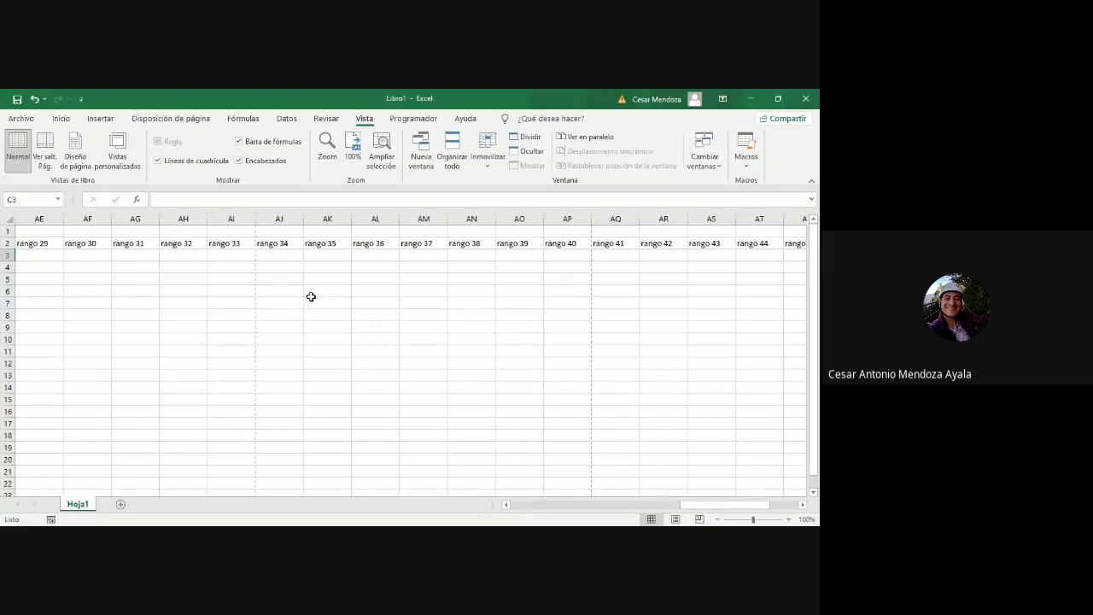
scroll(311, 297, "left", 20)
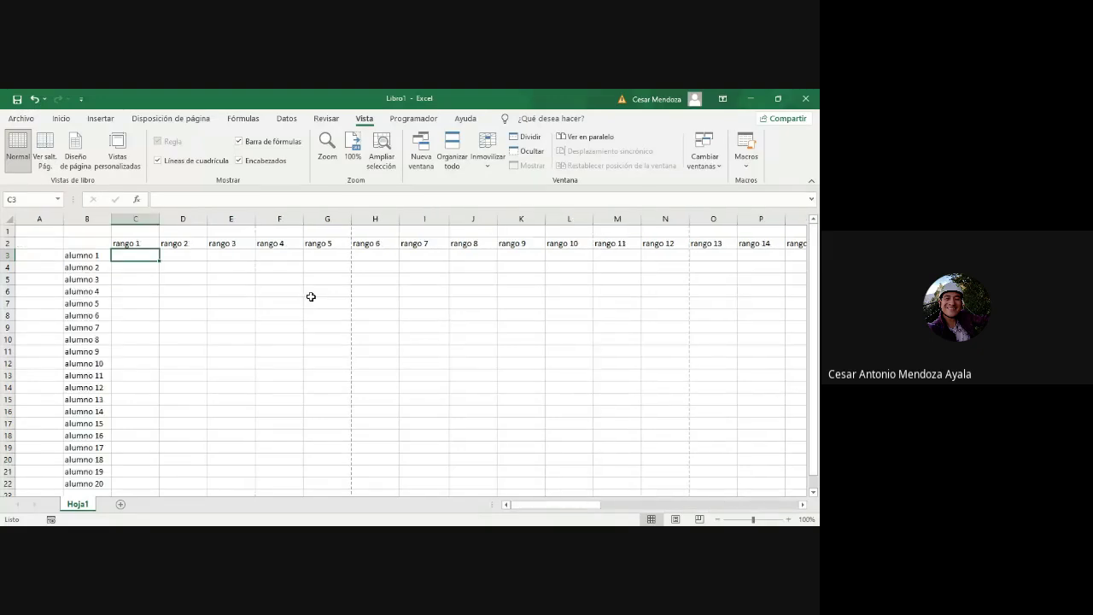
scroll(311, 297, "right", 17)
scroll(311, 296, "left", 13)
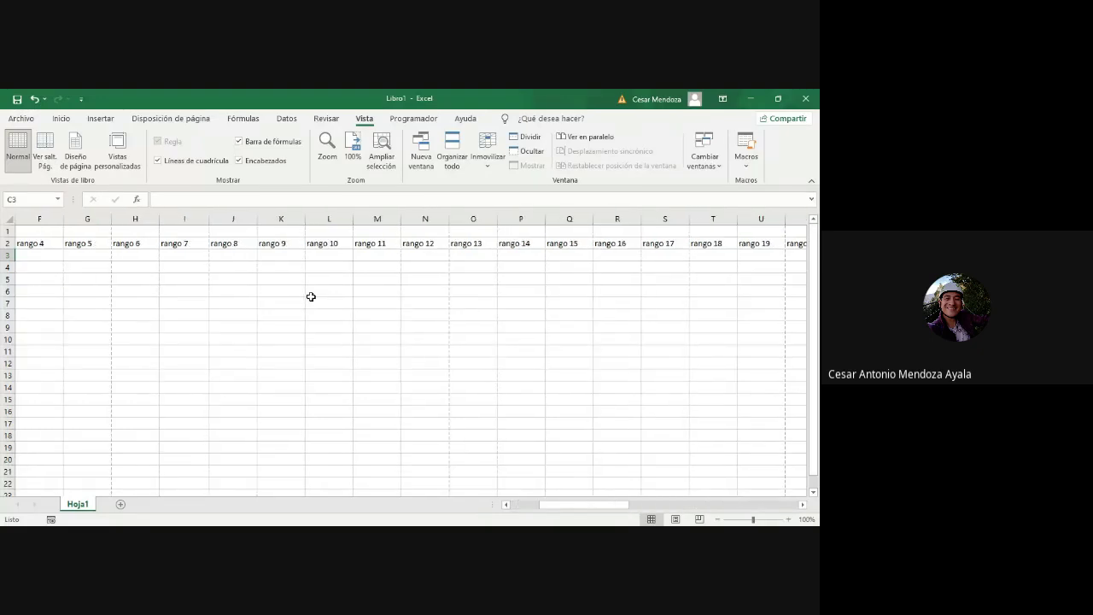
scroll(311, 297, "left", 5)
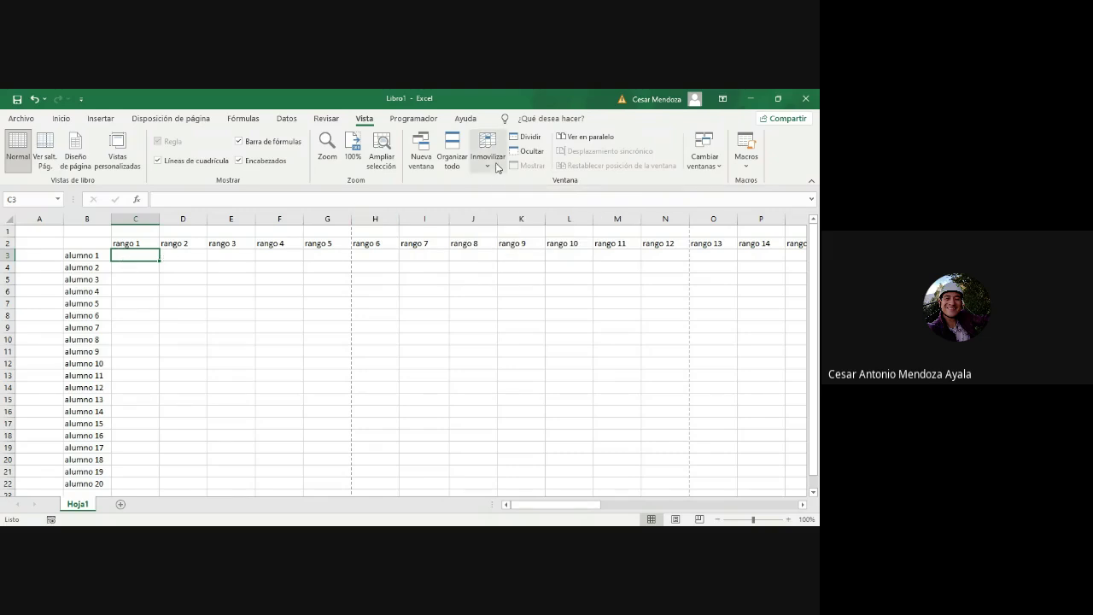
Step: Freeze panes above row 3 and left of column C, then scroll across the rango columns
left_click(497, 168)
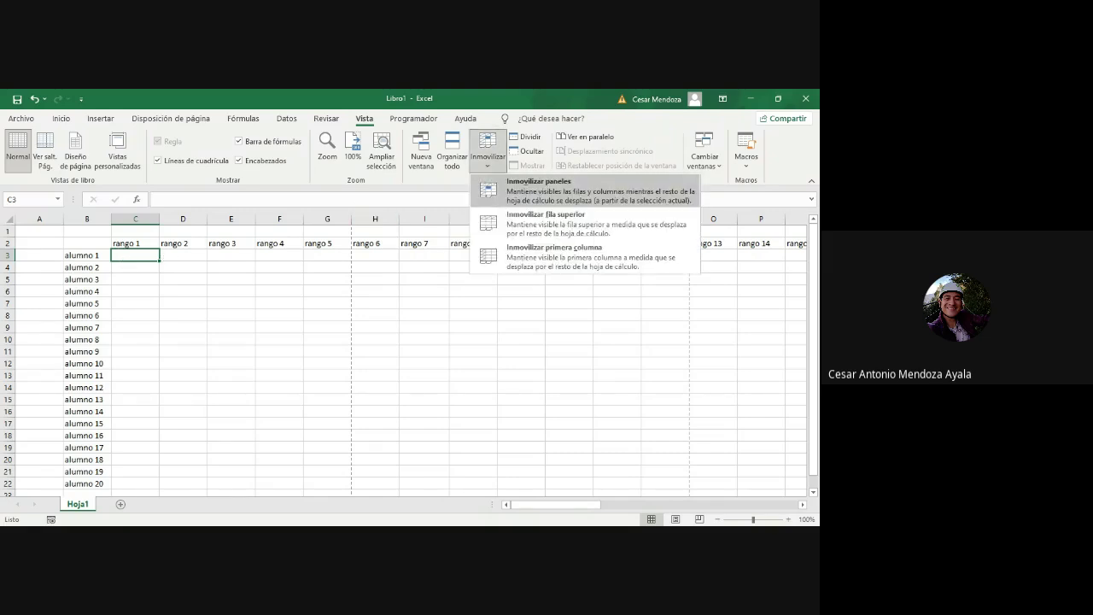
left_click(522, 190)
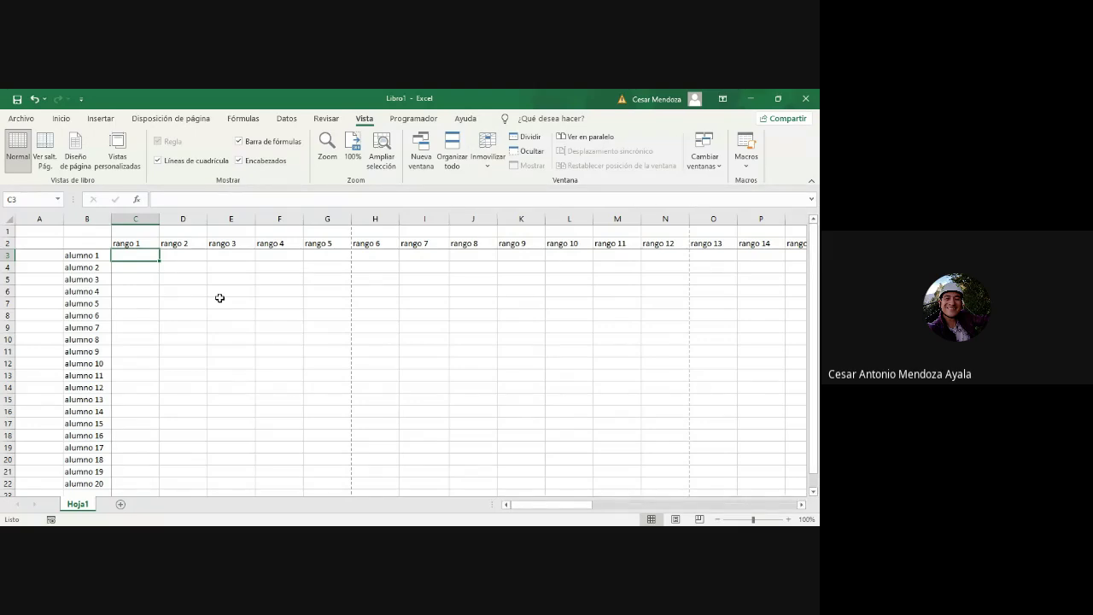
scroll(219, 298, "right", 3)
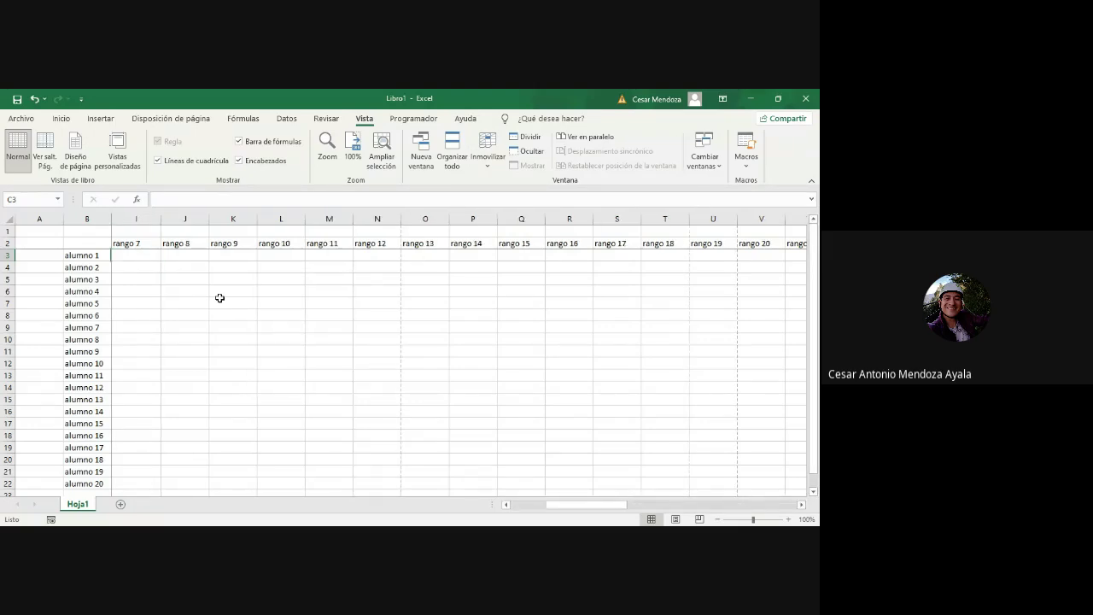
scroll(220, 298, "right", 6)
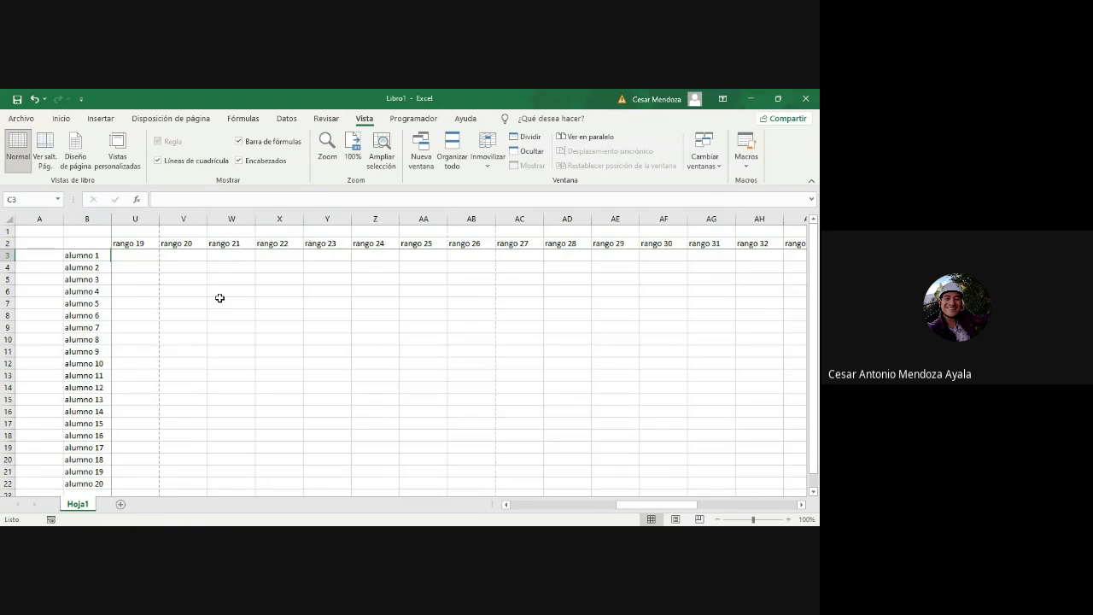
scroll(219, 298, "right", 2)
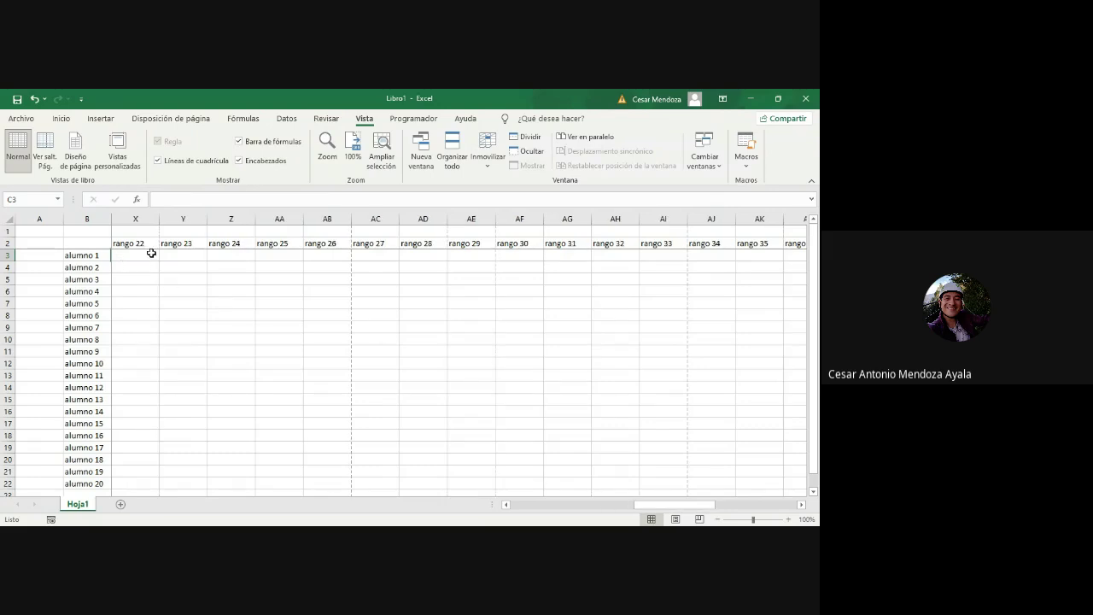
Step: Scroll the rango headers out to rango 49 and select the alumno names in column B
left_click(135, 254)
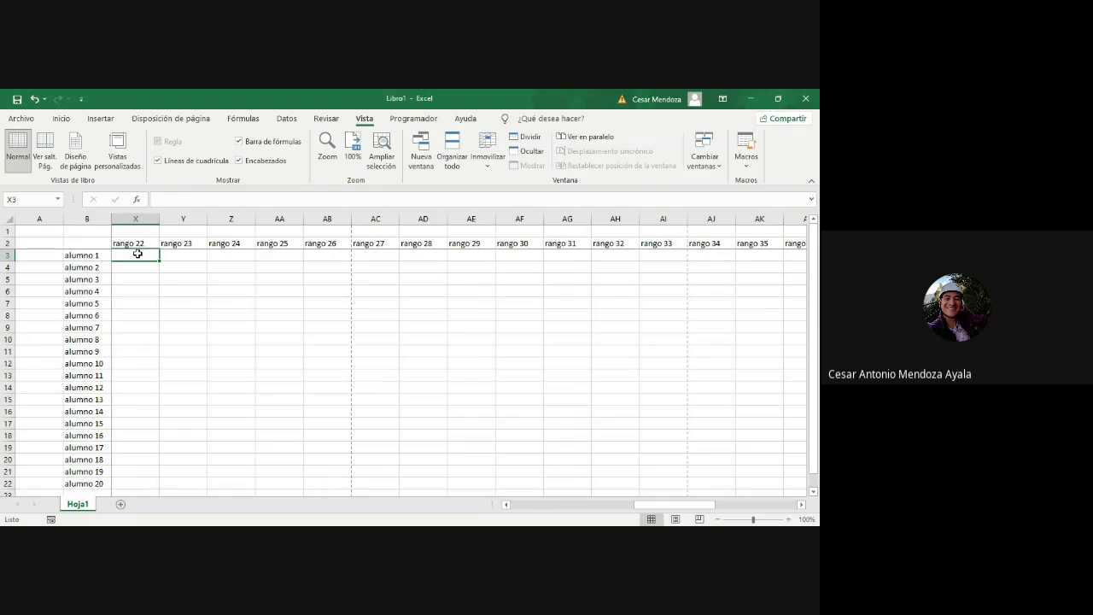
scroll(272, 282, "right", 2)
scroll(272, 283, "right", 10)
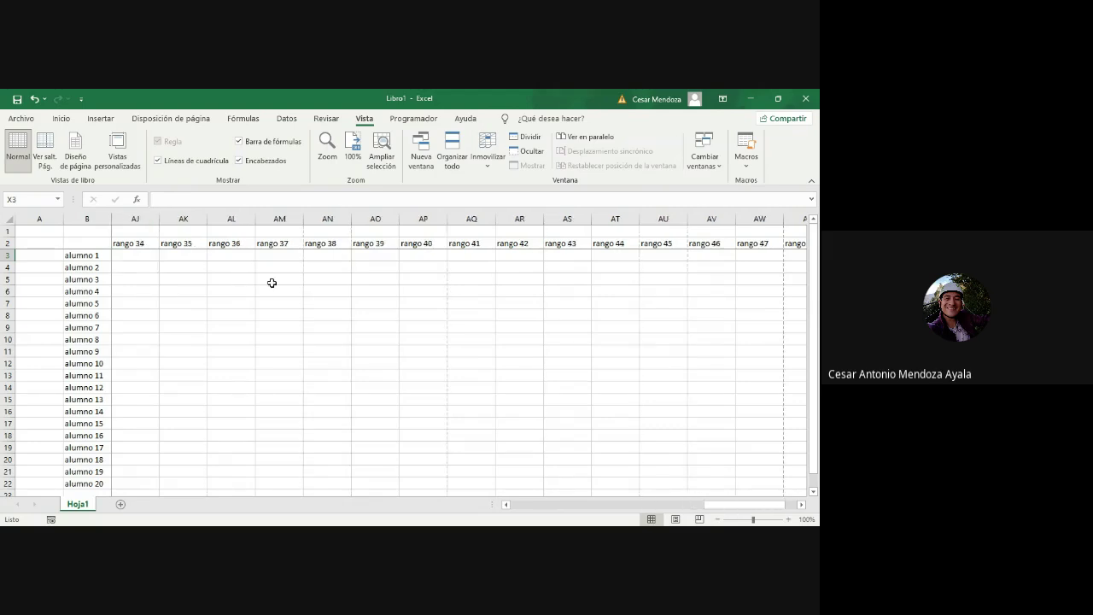
scroll(272, 283, "left", 20)
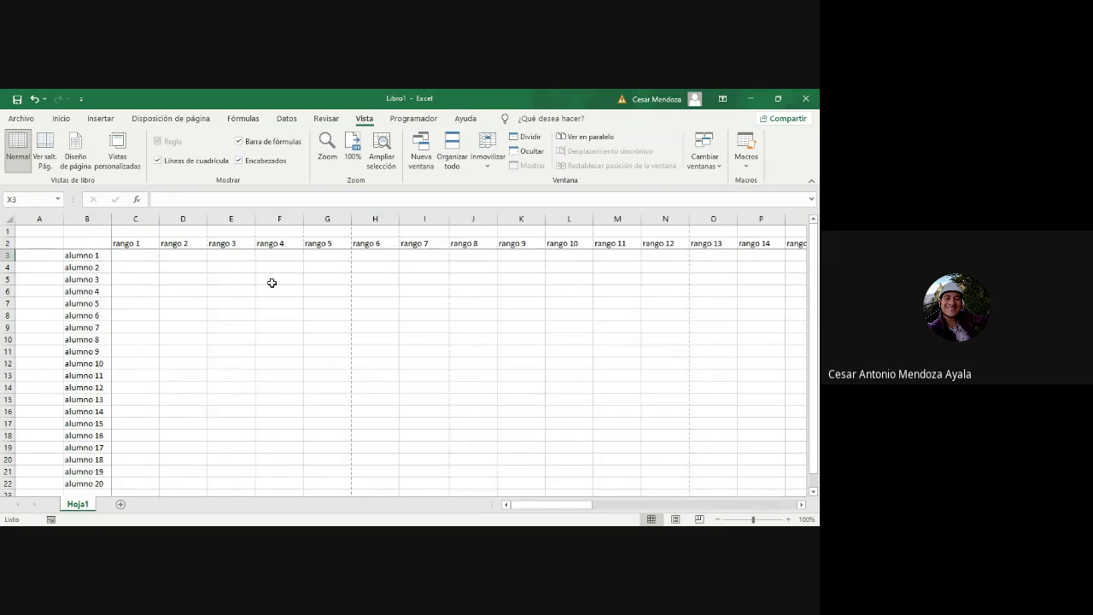
scroll(271, 283, "right", 17)
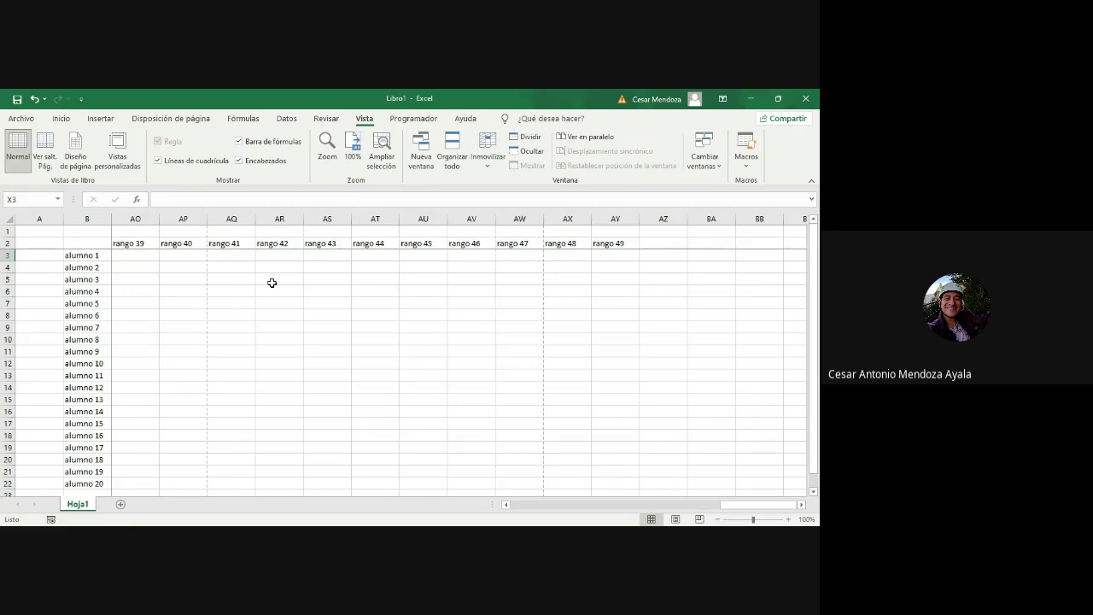
left_click_drag(79, 256, 84, 387)
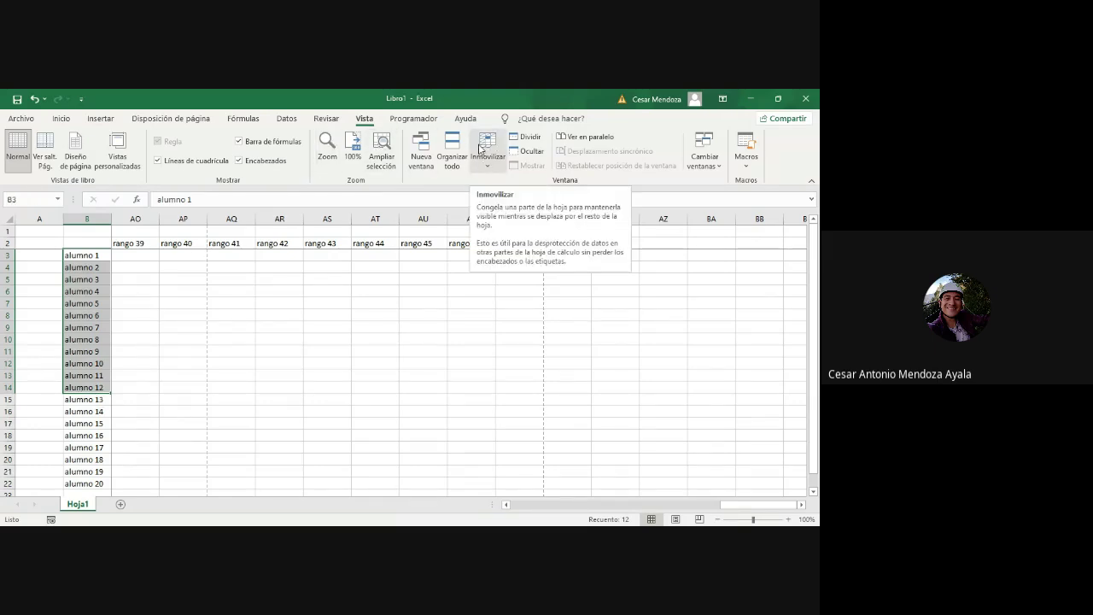
Step: Switch to the Programador ribbon to show the developer tools
left_click(414, 120)
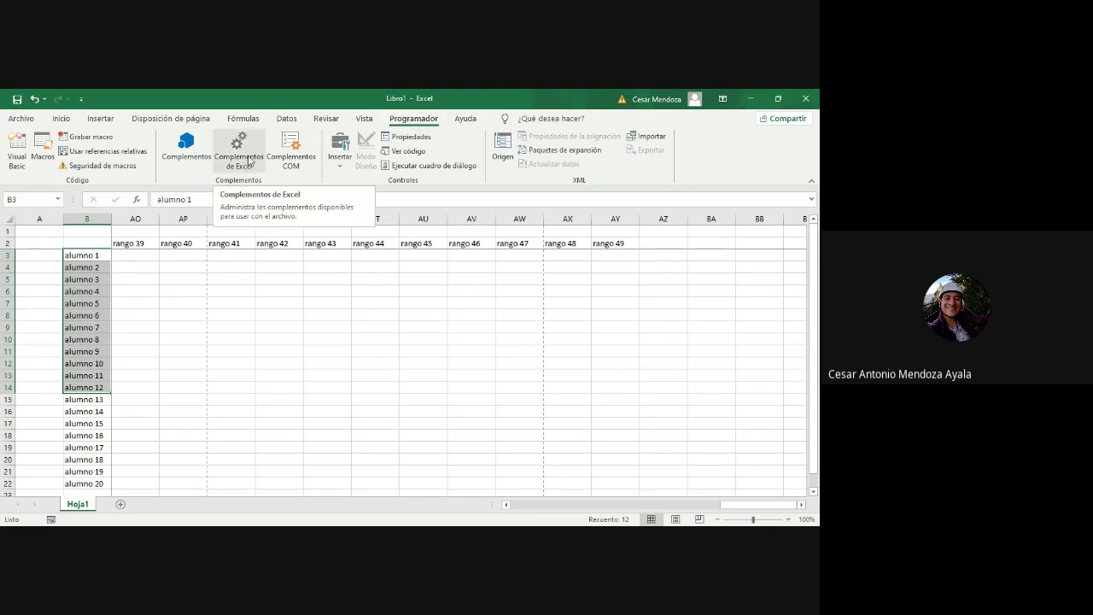
Step: Glance at Insertar controls and Archivo, return to Inicio, and highlight the alumno 1 text
left_click(339, 167)
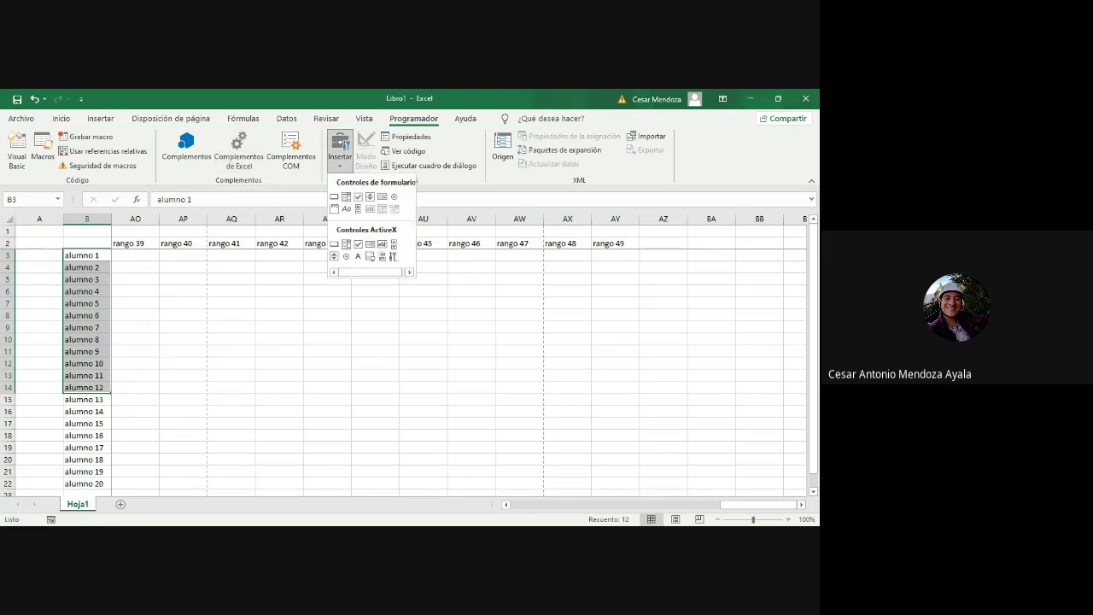
left_click(498, 312)
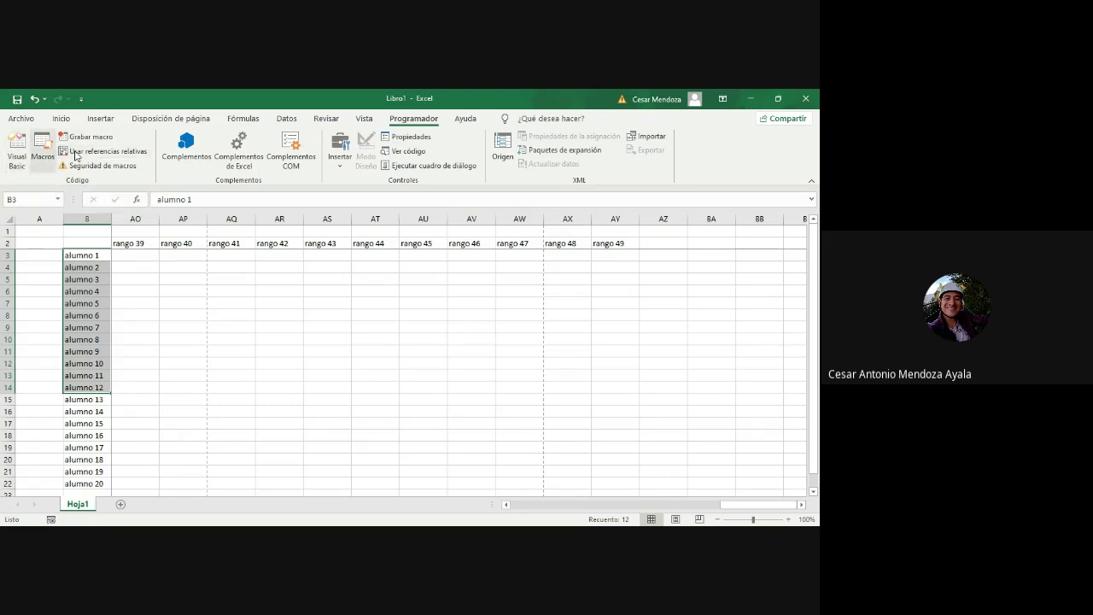
left_click(26, 121)
left_click(22, 125)
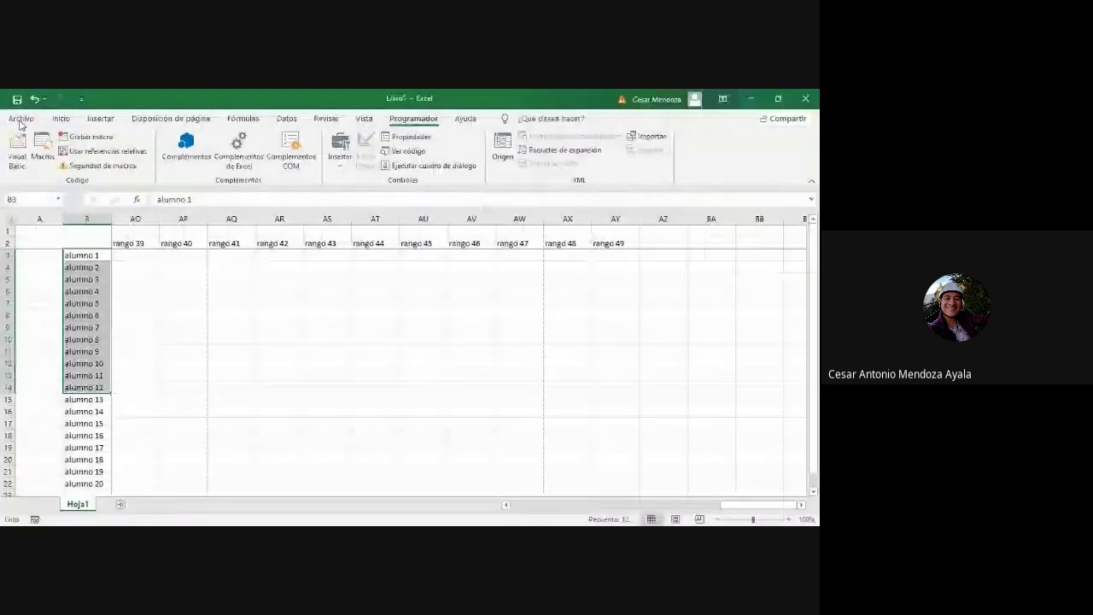
left_click(61, 119)
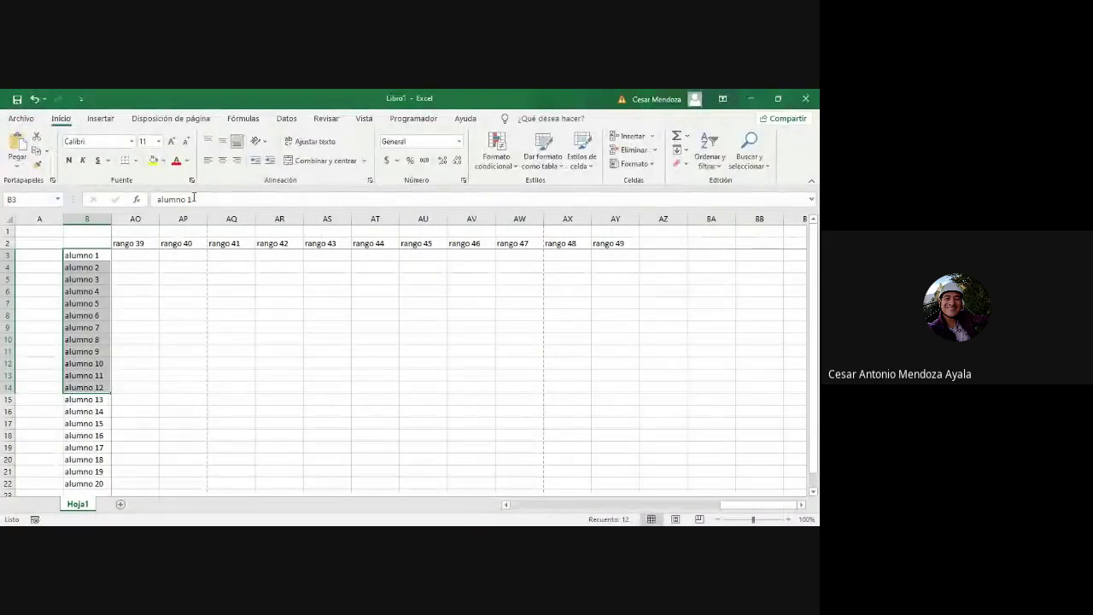
left_click_drag(162, 200, 261, 204)
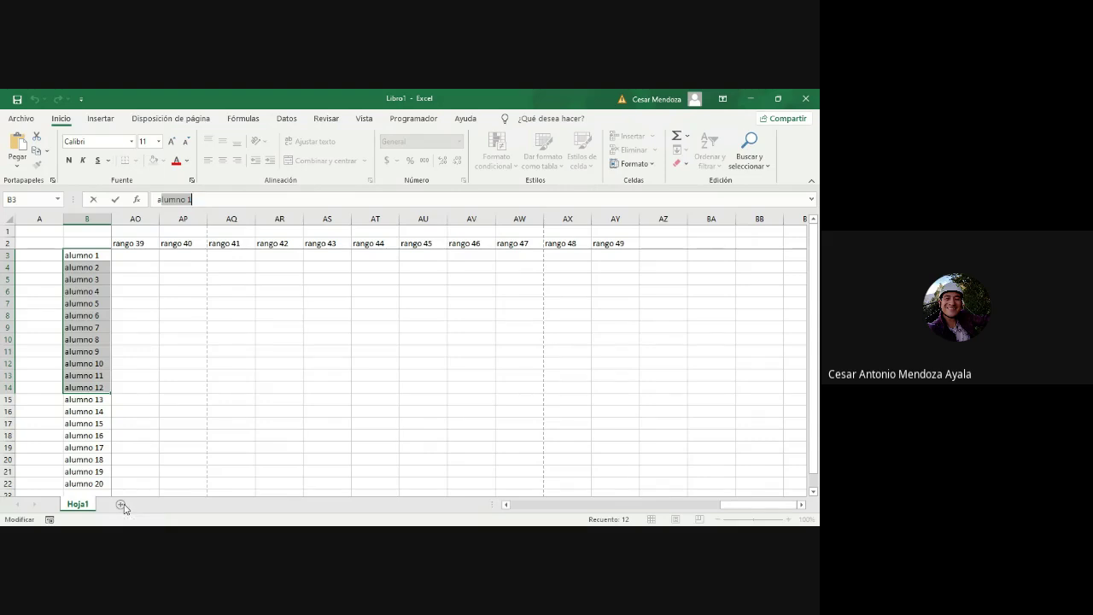
Step: Finish the alumno 1 edit and add eight new sheets, Hoja2 through Hoja9
key("Return")
left_click(154, 443)
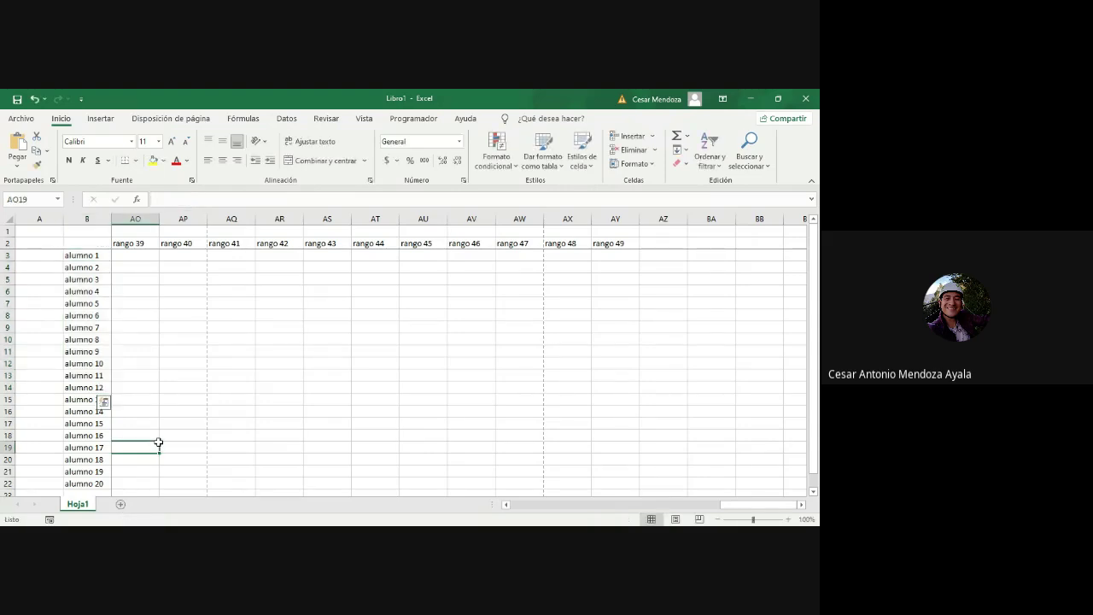
left_click(122, 507)
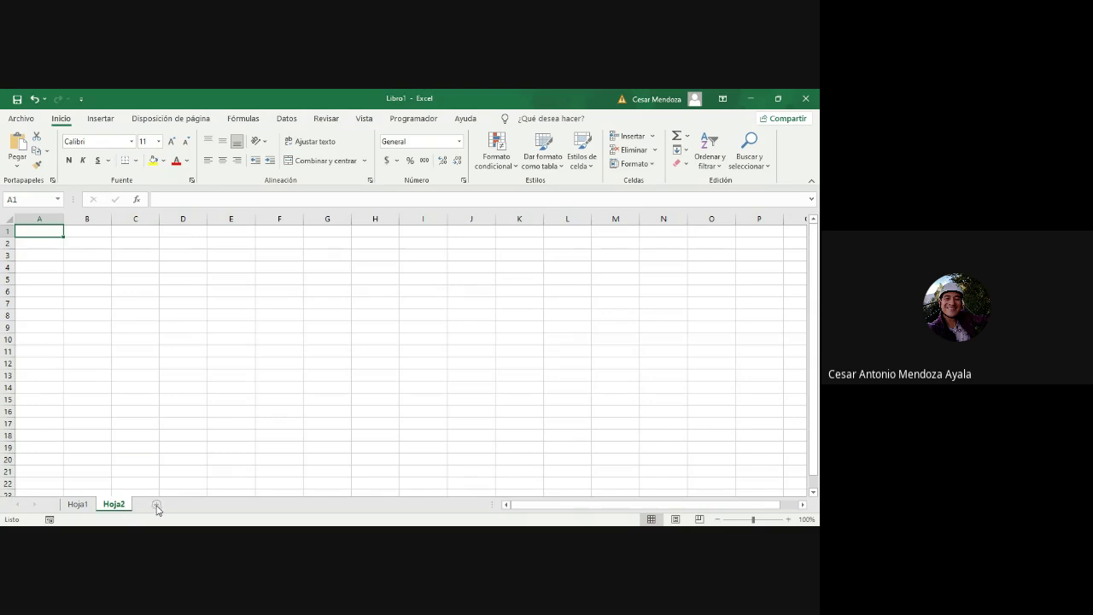
left_click(157, 505)
left_click(191, 505)
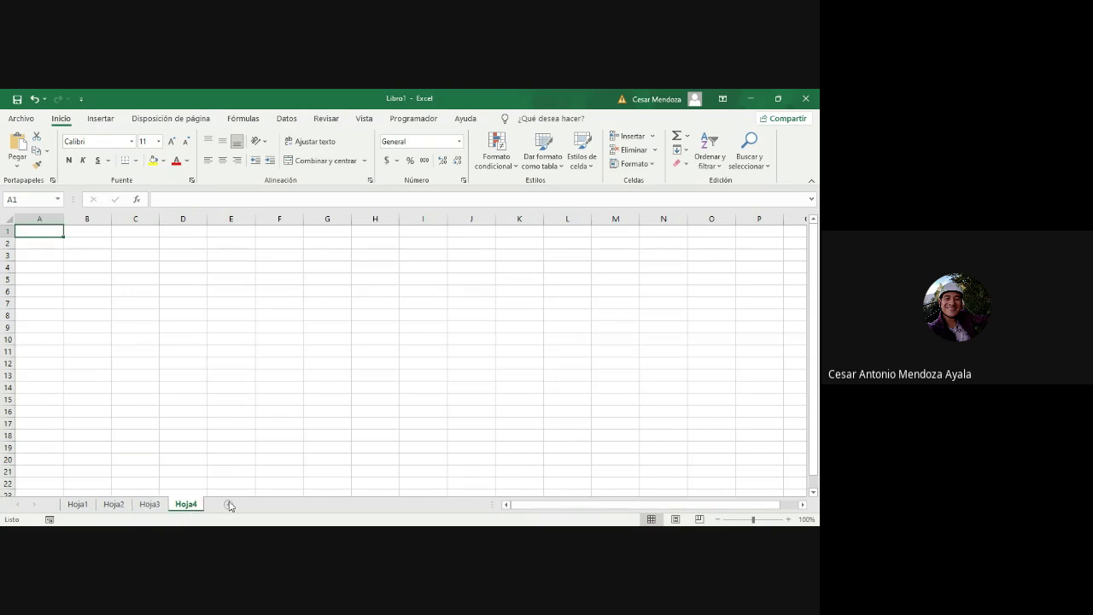
left_click(228, 504)
left_click(264, 504)
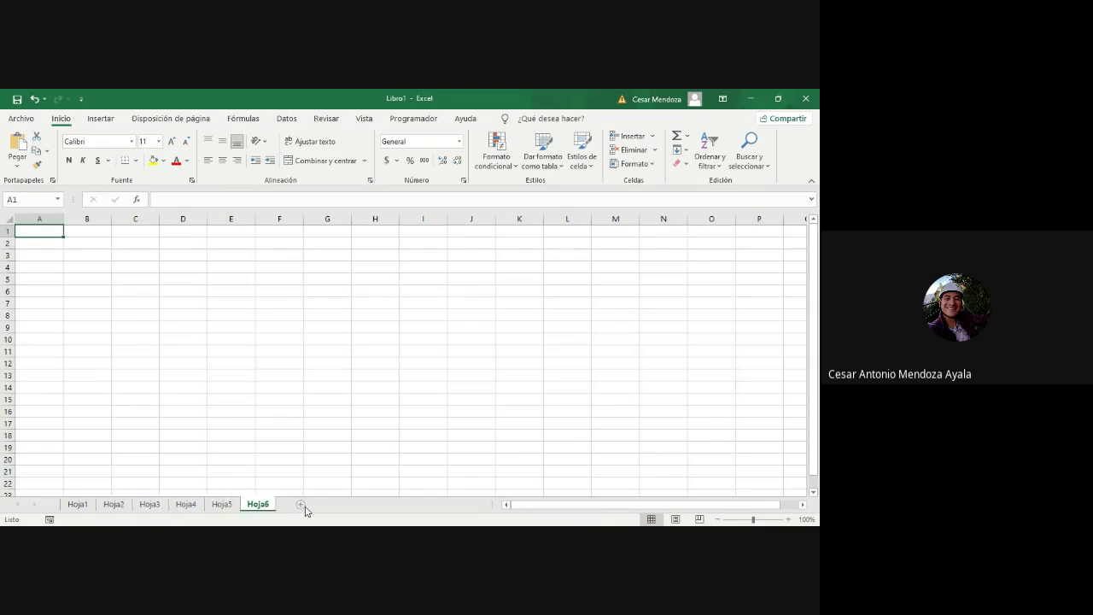
left_click(301, 504)
left_click(338, 505)
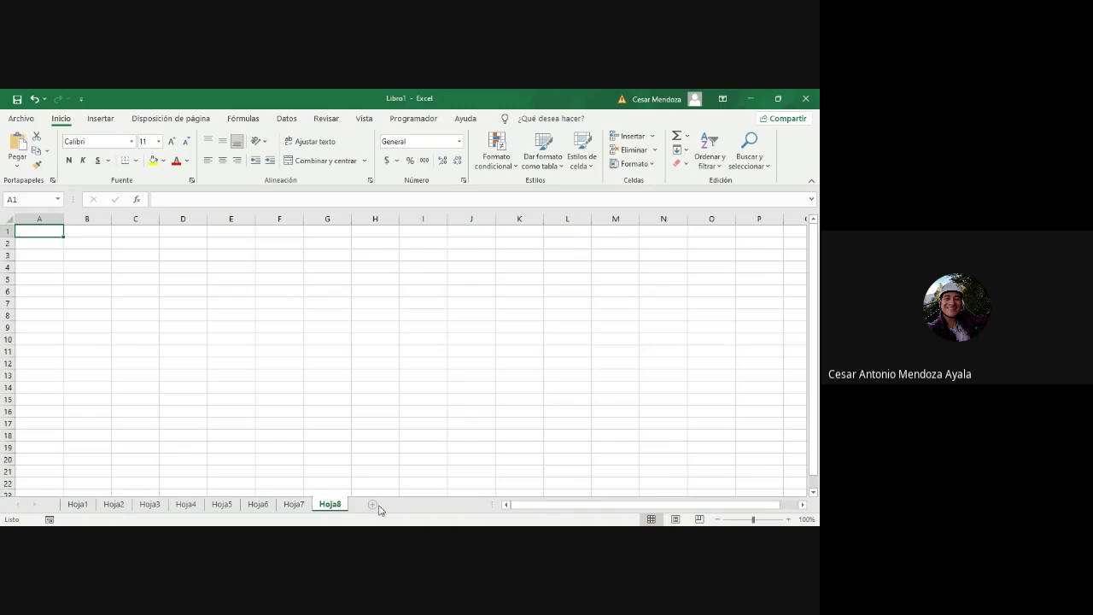
left_click(376, 505)
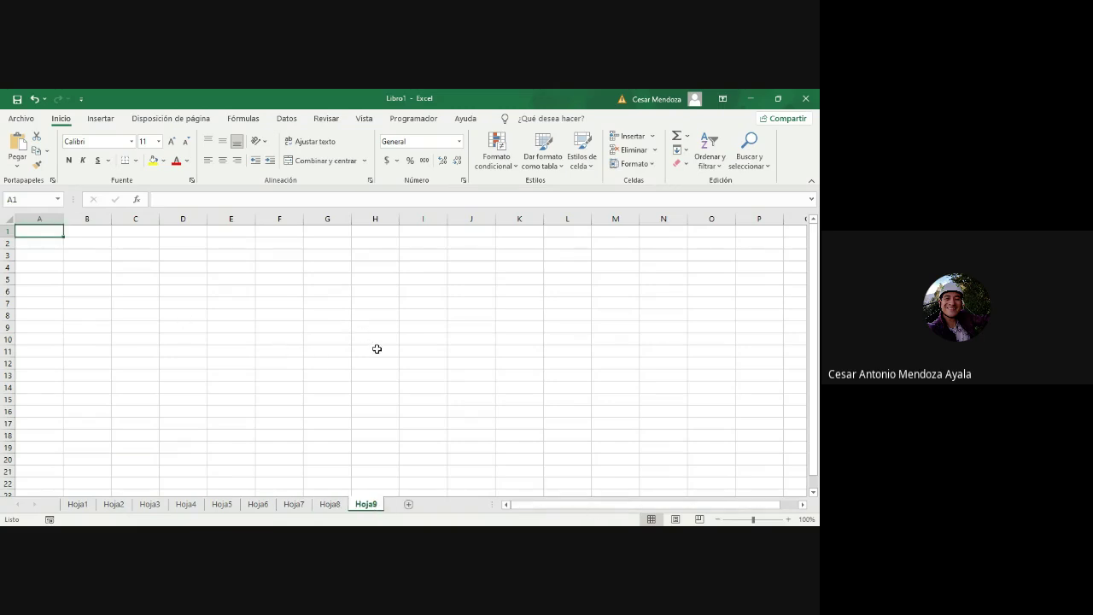
Step: Enter rango 1 in A3 and fill the series across row 3 to rango 79
left_click(59, 257)
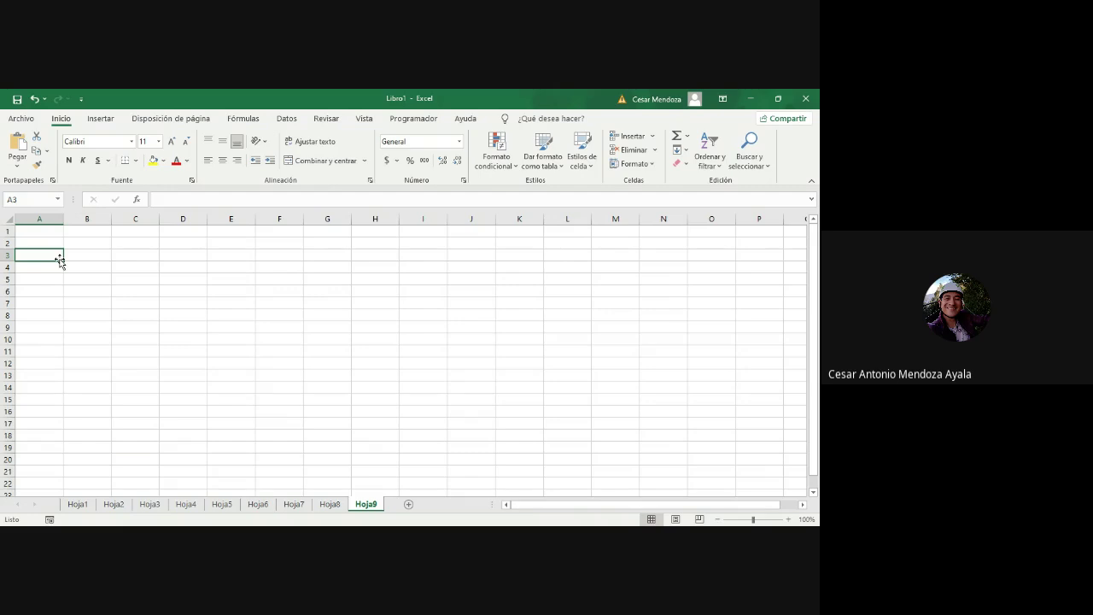
type("rango")
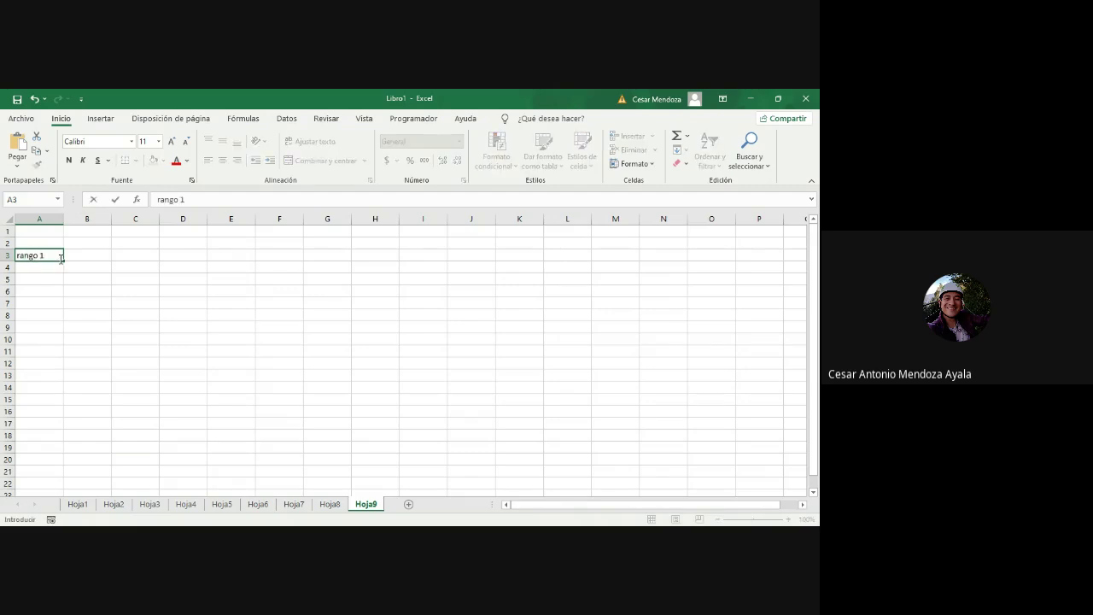
type(" 1")
left_click_drag(64, 262, 712, 261)
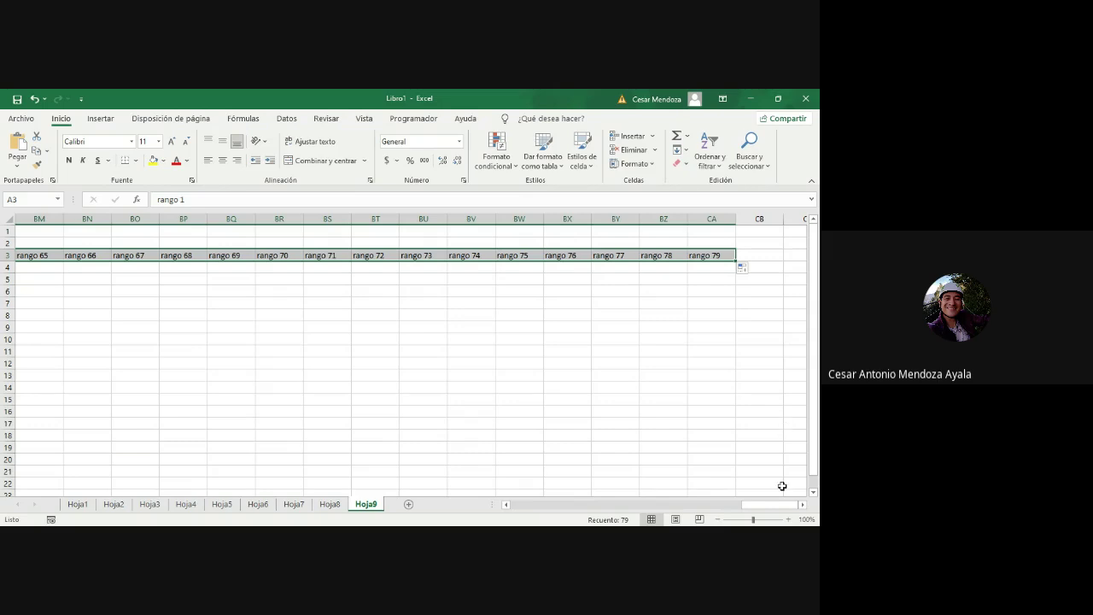
left_click_drag(780, 506, 555, 514)
scroll(475, 339, "left", 1)
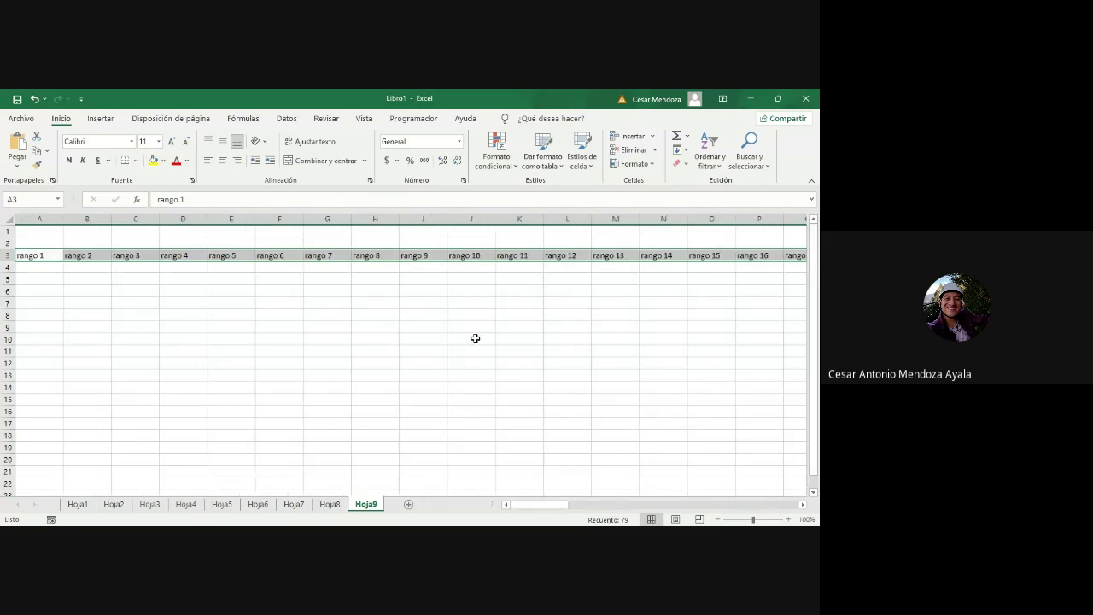
Step: Enter rango 2 in A4 and fill column A down to rango 270
left_click(54, 267)
type("r")
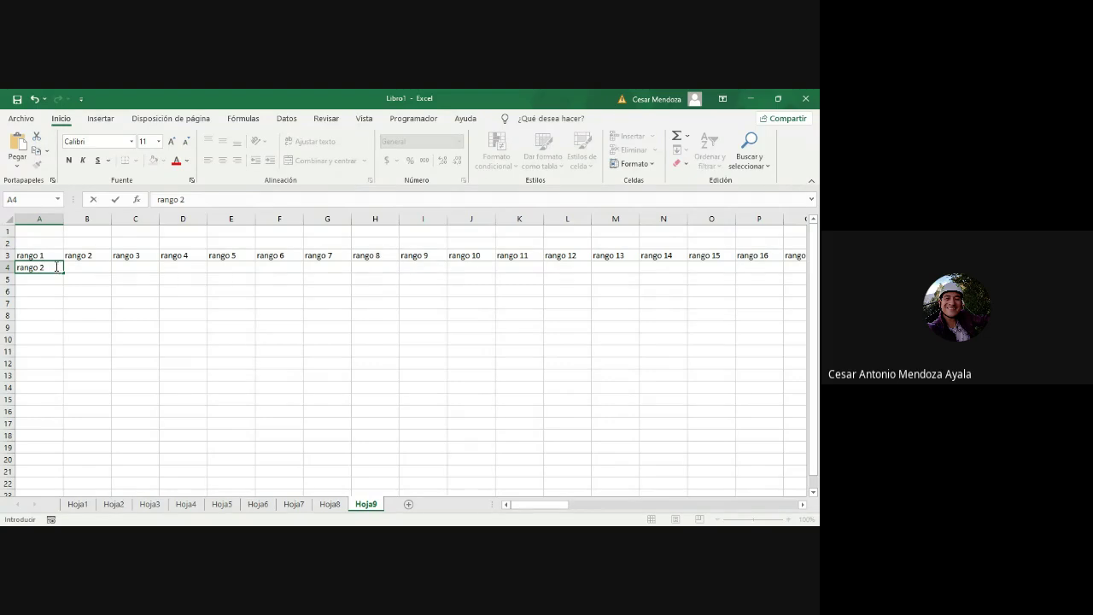
type("ango 2")
left_click_drag(38, 255, 60, 478)
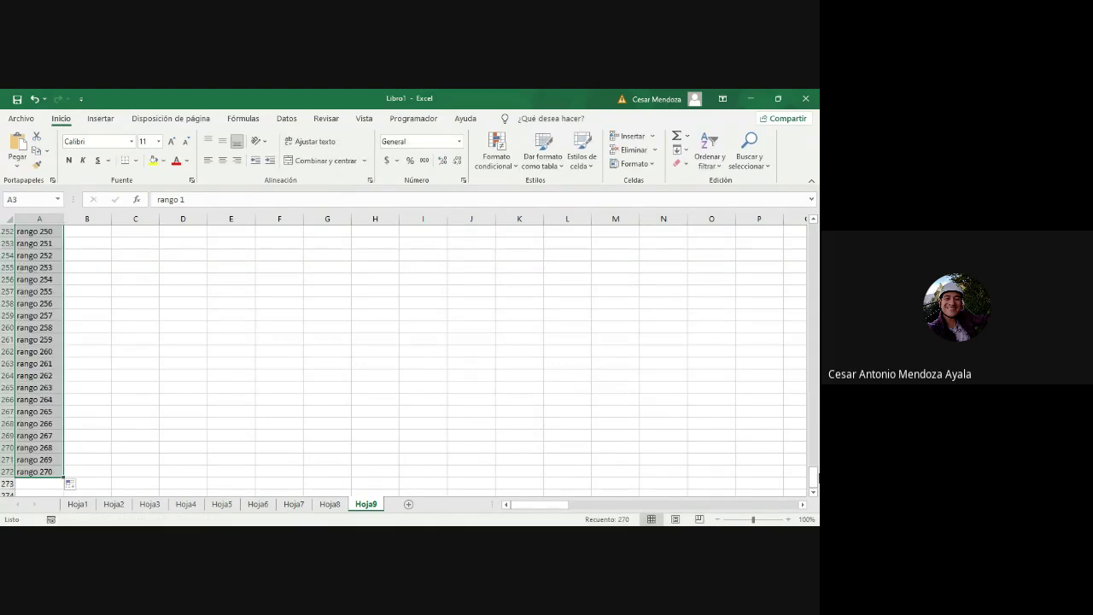
left_click_drag(813, 476, 814, 242)
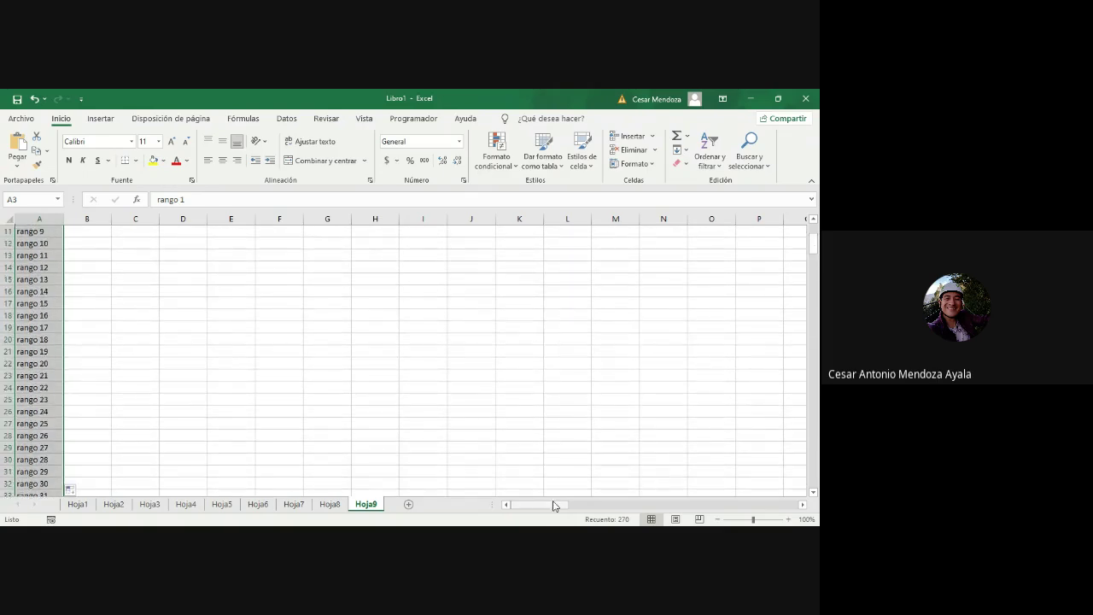
left_click_drag(551, 508, 596, 511)
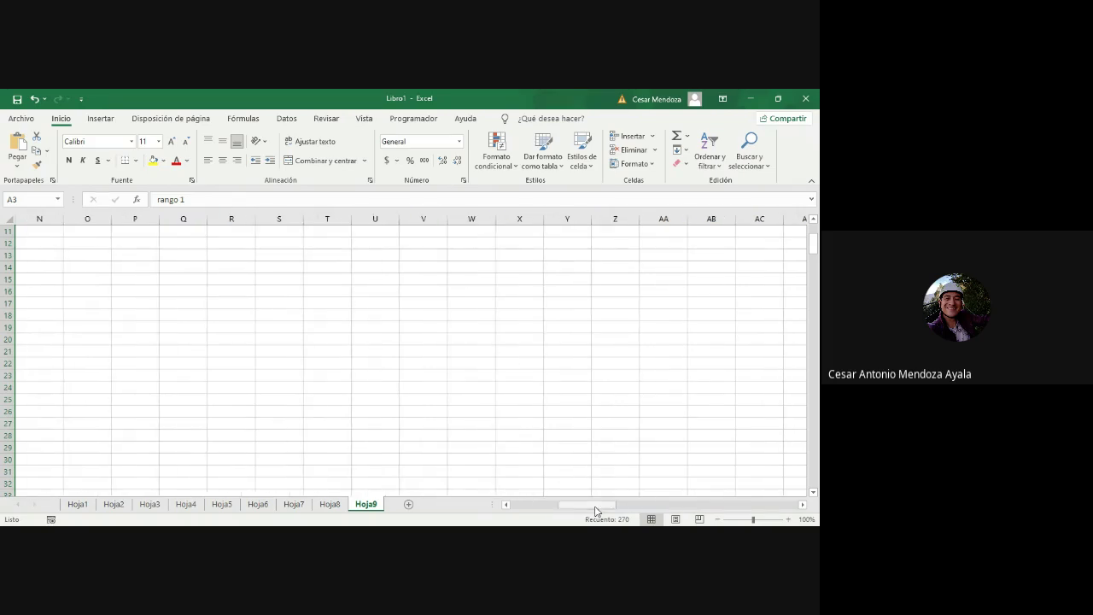